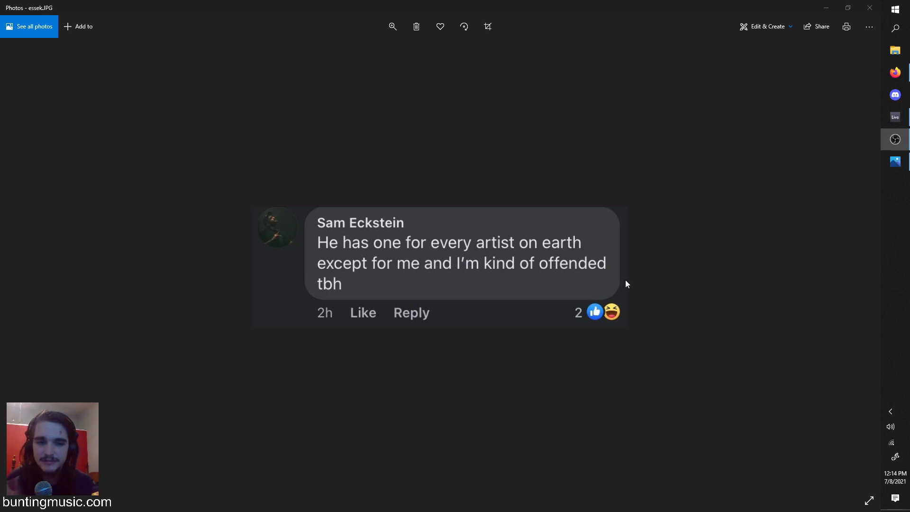
# Step: Switch to Ableton Live and play the drop loop of the esseks project
pyautogui.click(891, 118)
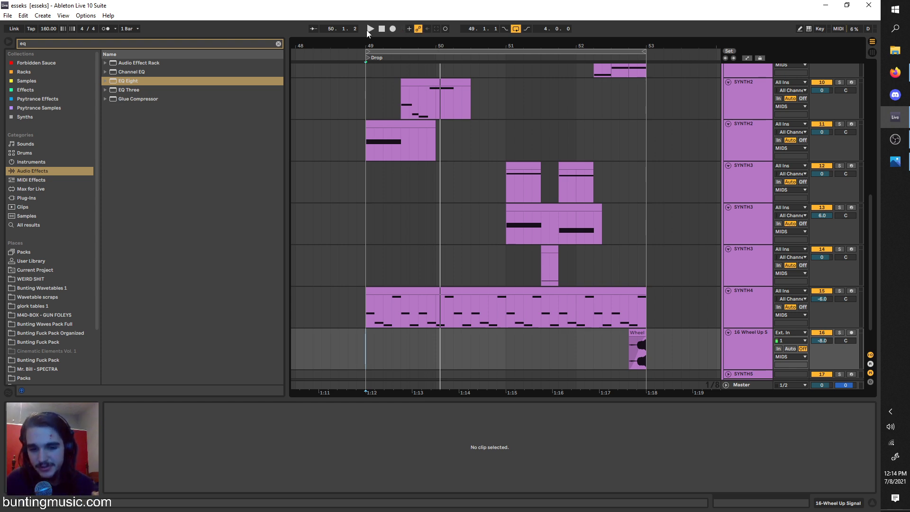
pyautogui.click(369, 29)
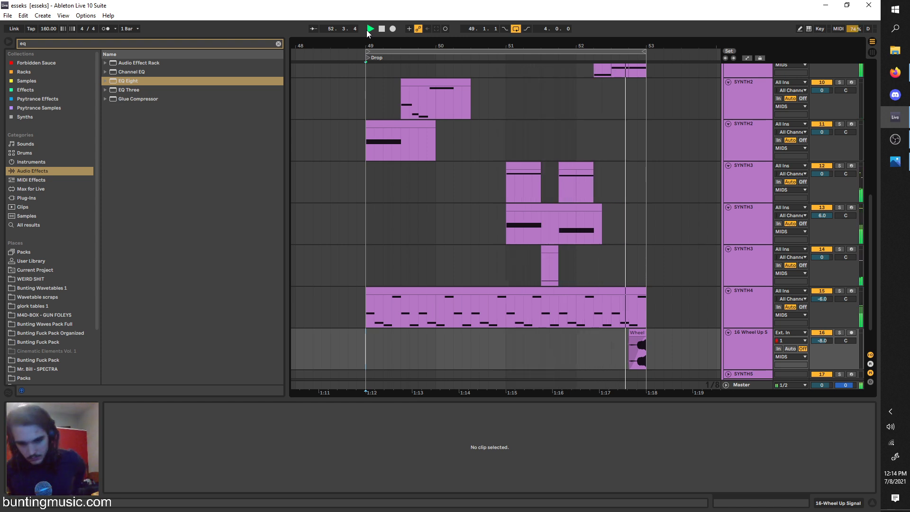
pyautogui.press('space')
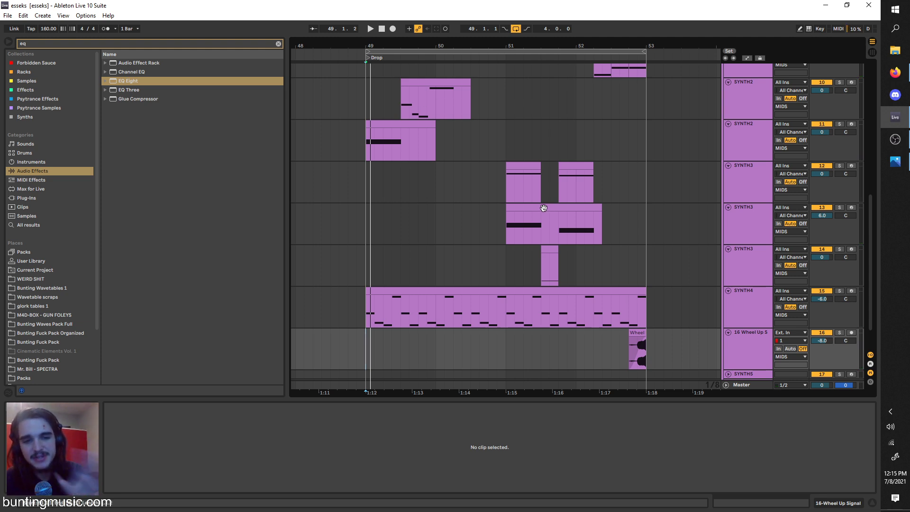
pyautogui.click(368, 164)
pyautogui.click(368, 166)
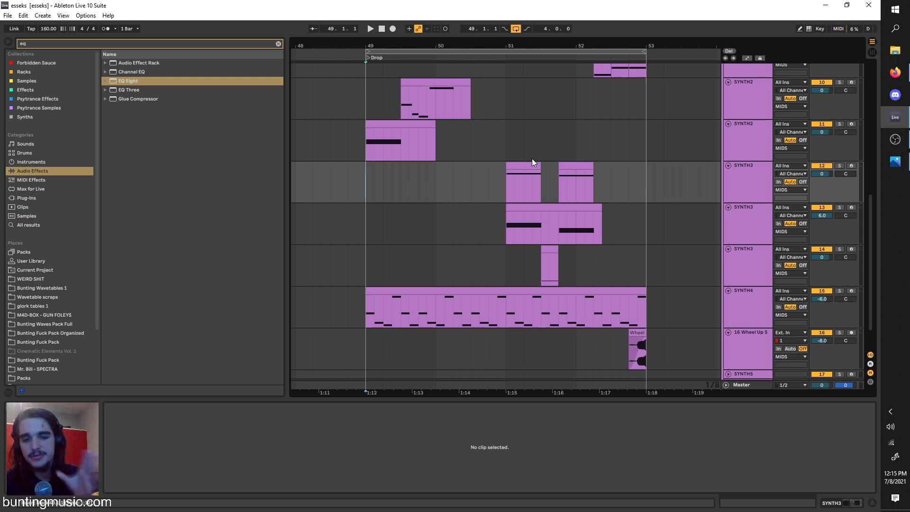
pyautogui.click(506, 152)
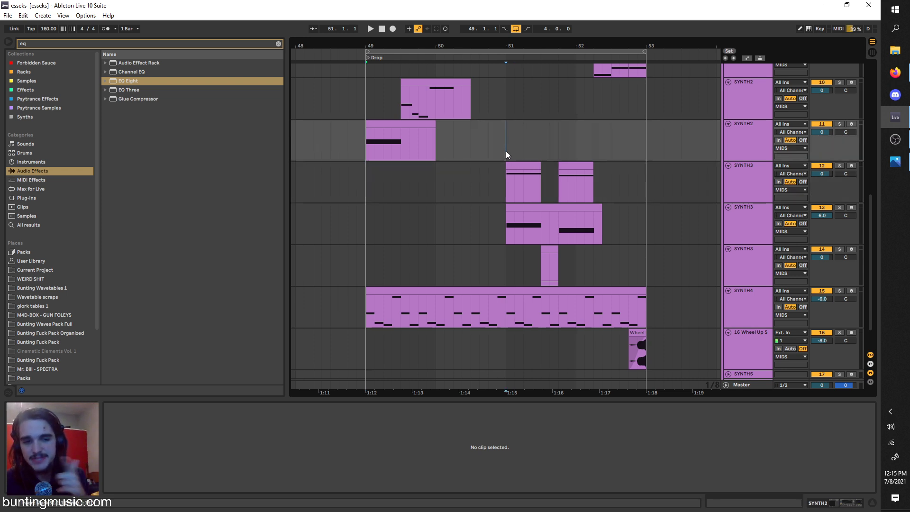
# Step: Solo the DRUMS group and play the KICKSNARE and HATS clips from the start of the drop
pyautogui.scroll(10, 505, 151)
pyautogui.scroll(2, 374, 165)
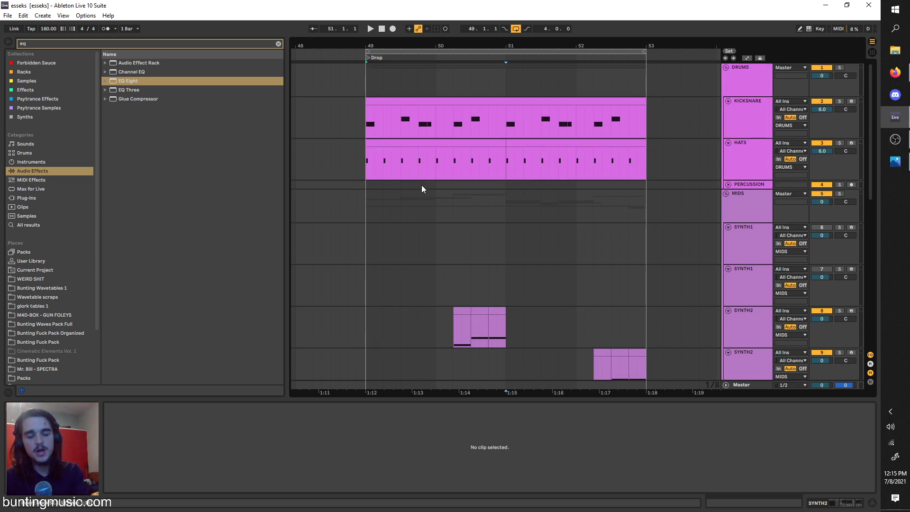
pyautogui.click(371, 124)
pyautogui.click(839, 67)
pyautogui.press('space')
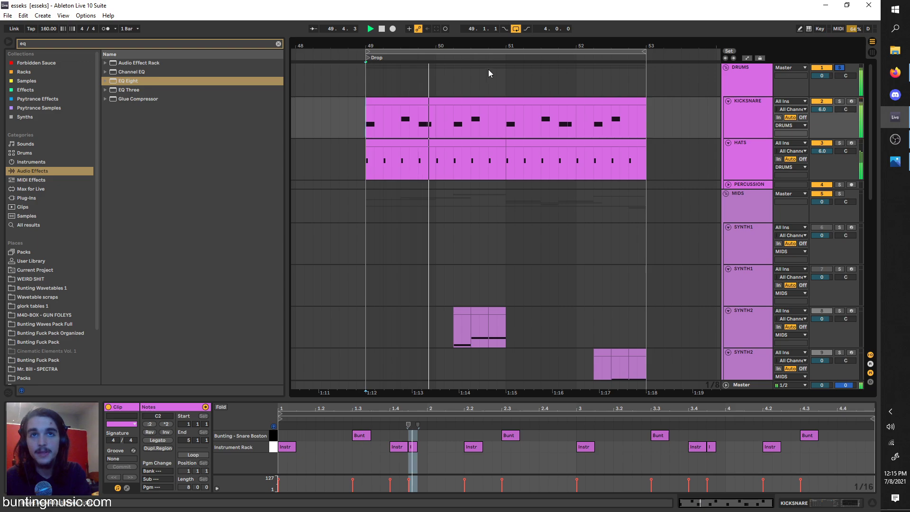
# Step: Switch to Firefox to look over Bunting's popular SoundCloud tracks, and return to Ableton Live
pyautogui.click(895, 72)
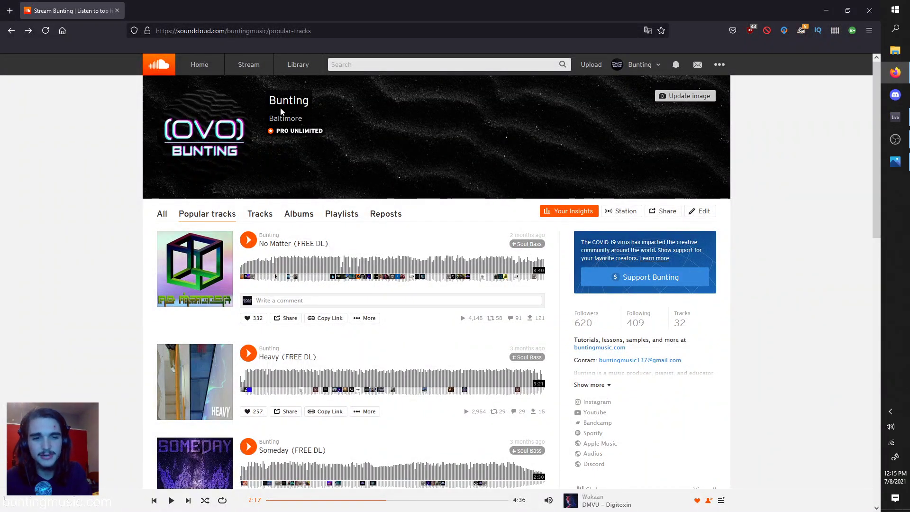
pyautogui.scroll(-3, 364, 254)
pyautogui.scroll(3, 365, 254)
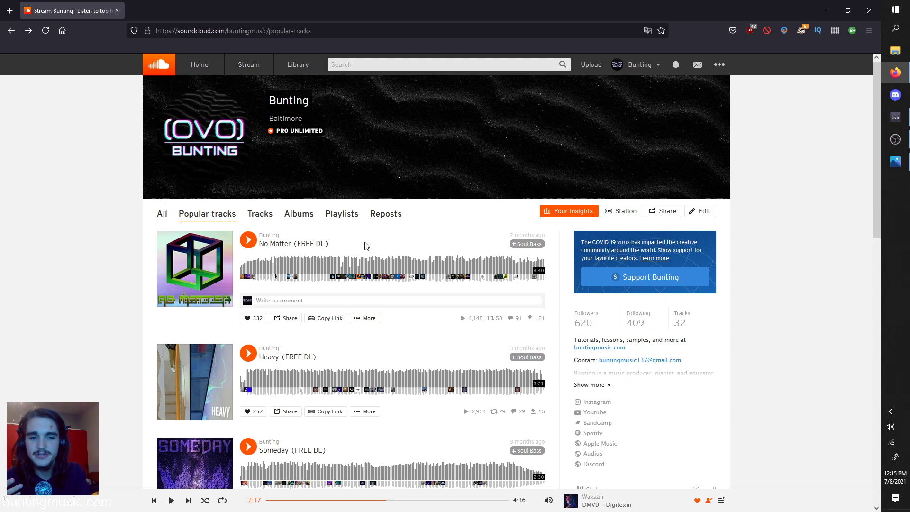
pyautogui.click(832, 5)
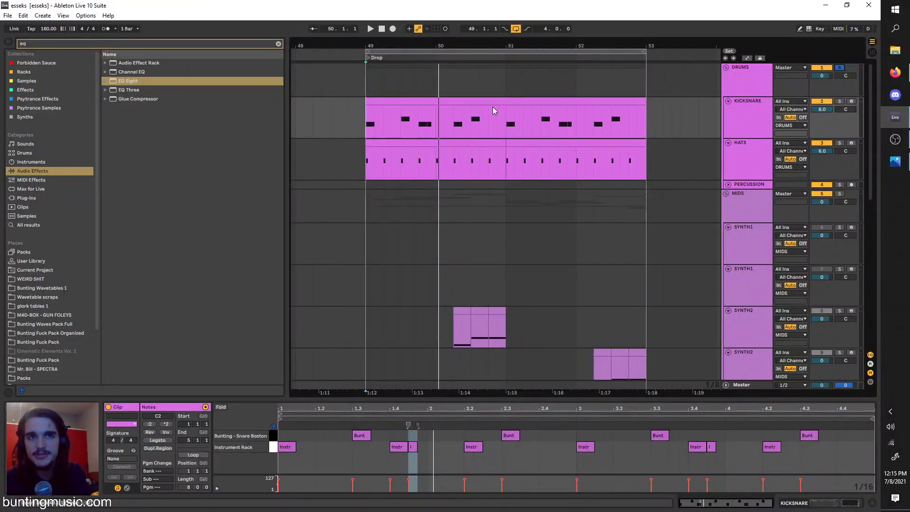
# Step: Play the soloed drums again from the beginning of the KICKSNARE clip
pyautogui.click(370, 107)
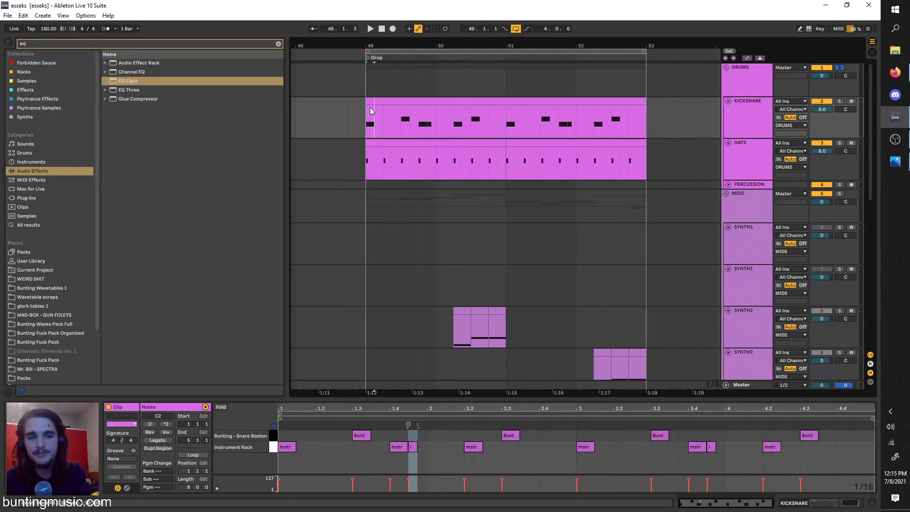
pyautogui.press('space')
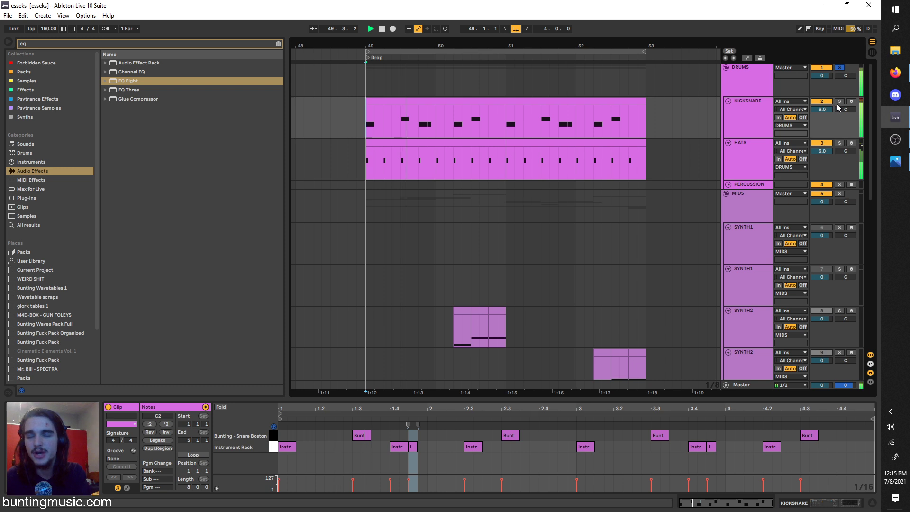
pyautogui.press('space')
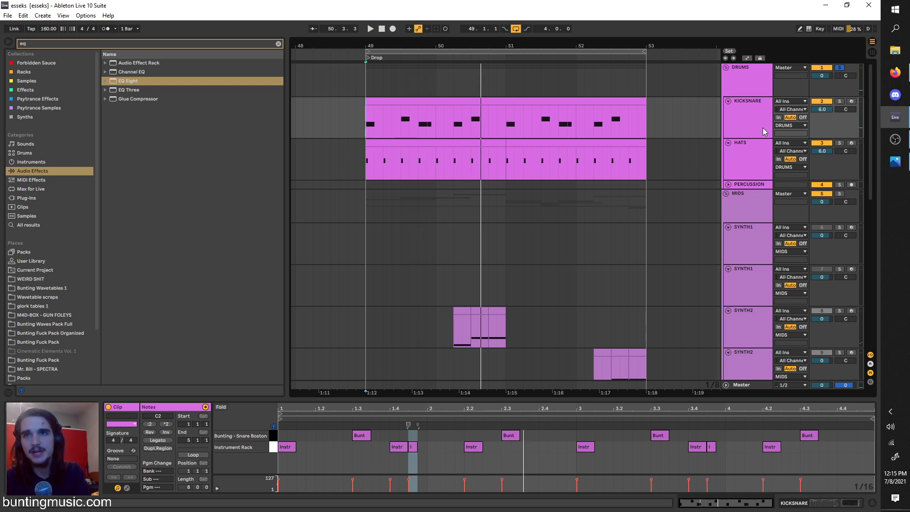
# Step: Show the KICKSNARE track's device chain and examine the kick and snare pads in its Drum Rack
pyautogui.click(762, 128)
pyautogui.click(761, 154)
pyautogui.doubleClick(745, 130)
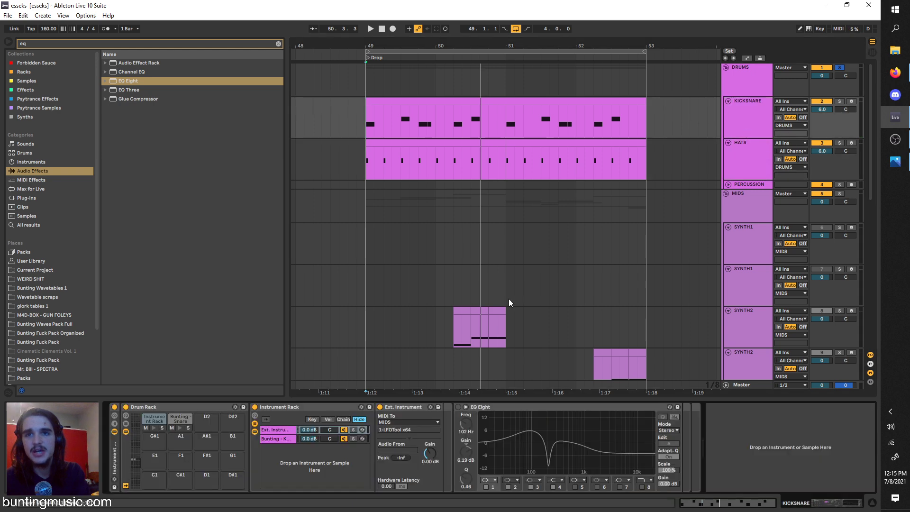
pyautogui.click(181, 416)
pyautogui.click(150, 415)
pyautogui.click(736, 118)
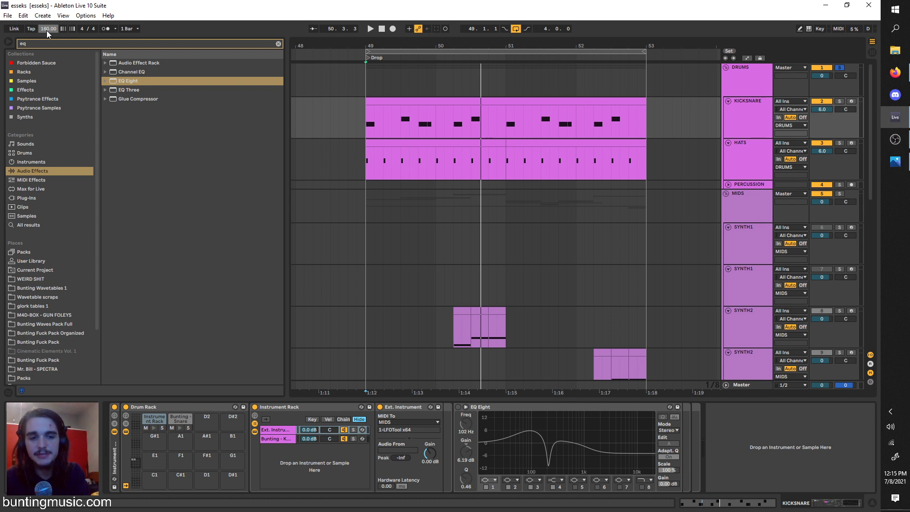
pyautogui.moveTo(47, 30)
pyautogui.mouseDown()
pyautogui.moveTo(47, 41)
pyautogui.moveTo(46, 30)
pyautogui.mouseUp()
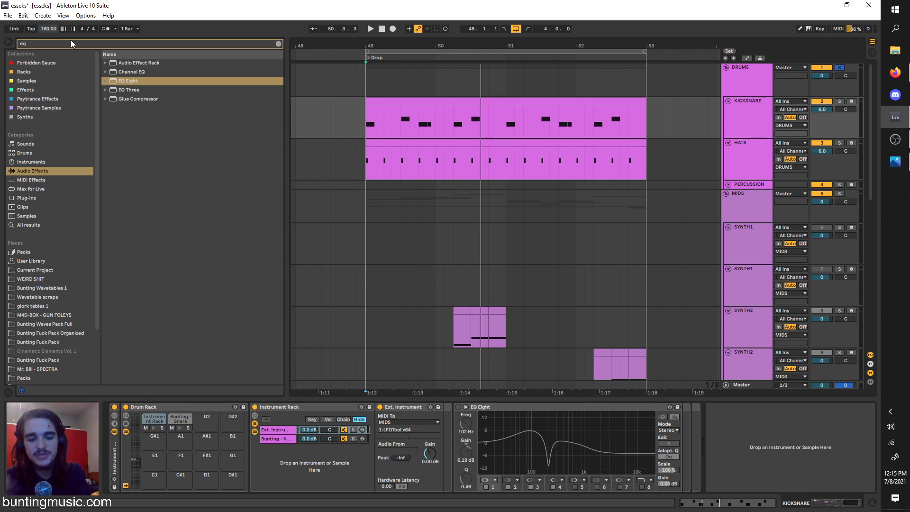
# Step: Show the device chains of the second SYNTH1 track and the first SYNTH2 track
pyautogui.scroll(-4, 389, 157)
pyautogui.click(750, 157)
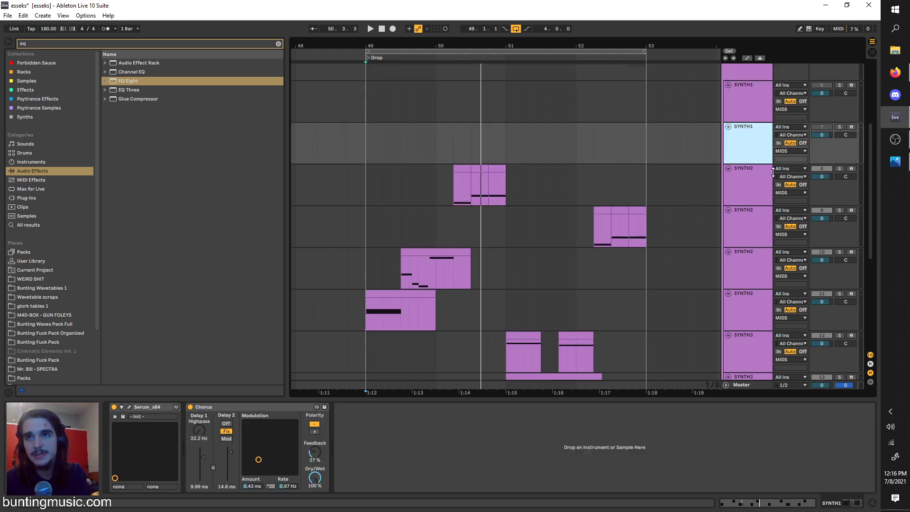
pyautogui.click(779, 176)
pyautogui.click(755, 185)
# Step: Solo the first SYNTH2 track and listen to its clip
pyautogui.click(839, 169)
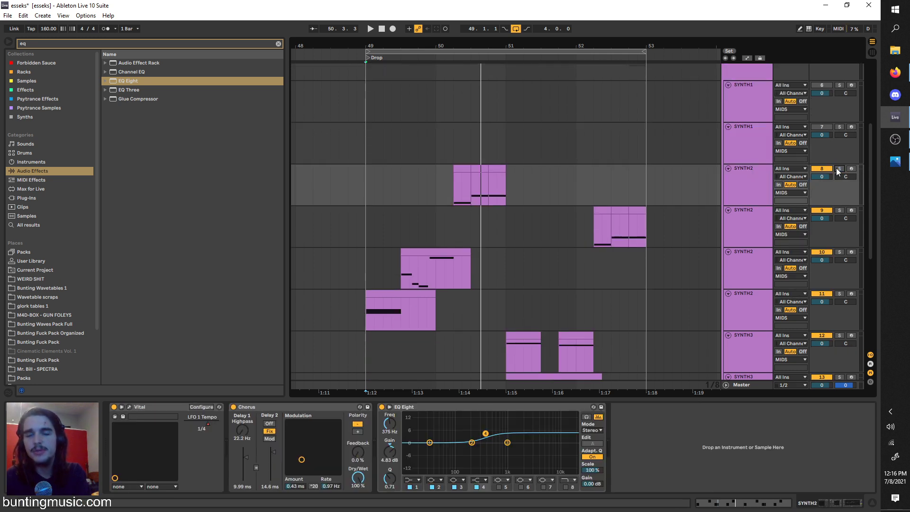
pyautogui.press('space')
pyautogui.press('space')
pyautogui.click(461, 180)
pyautogui.click(838, 169)
pyautogui.click(839, 169)
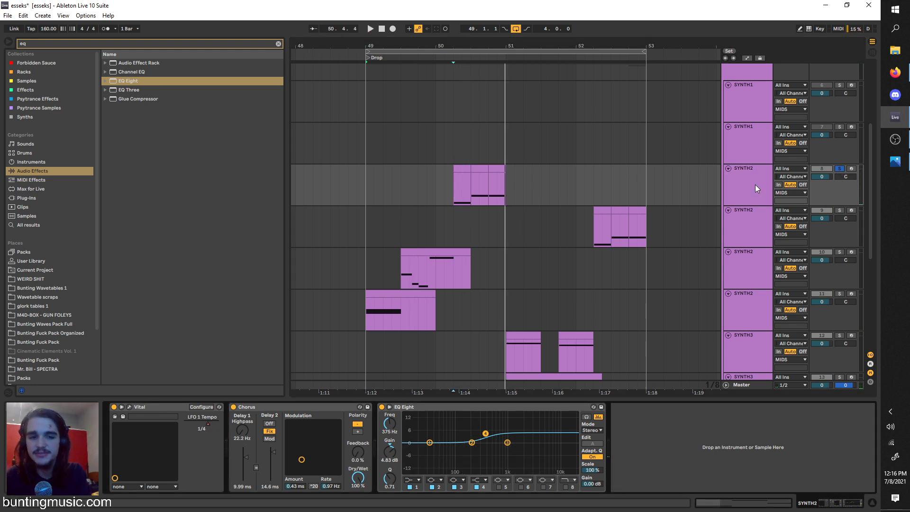
pyautogui.press('space')
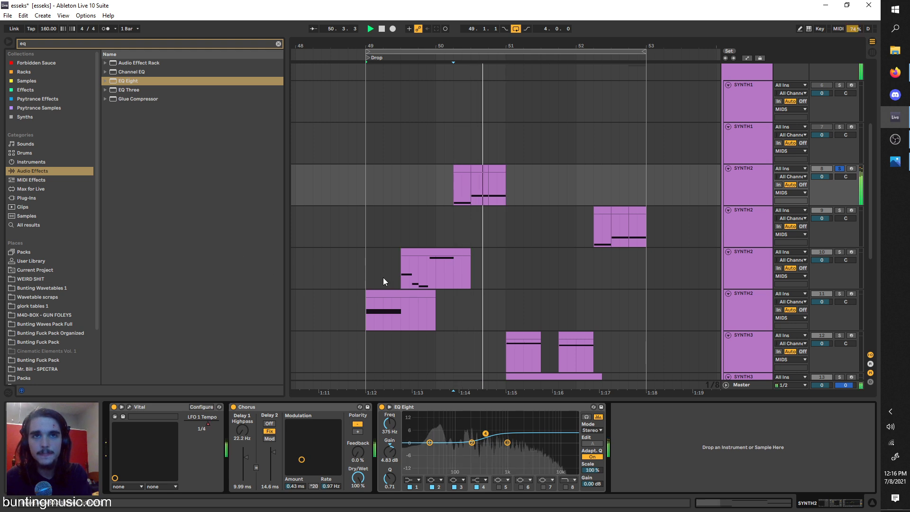
pyautogui.click(754, 237)
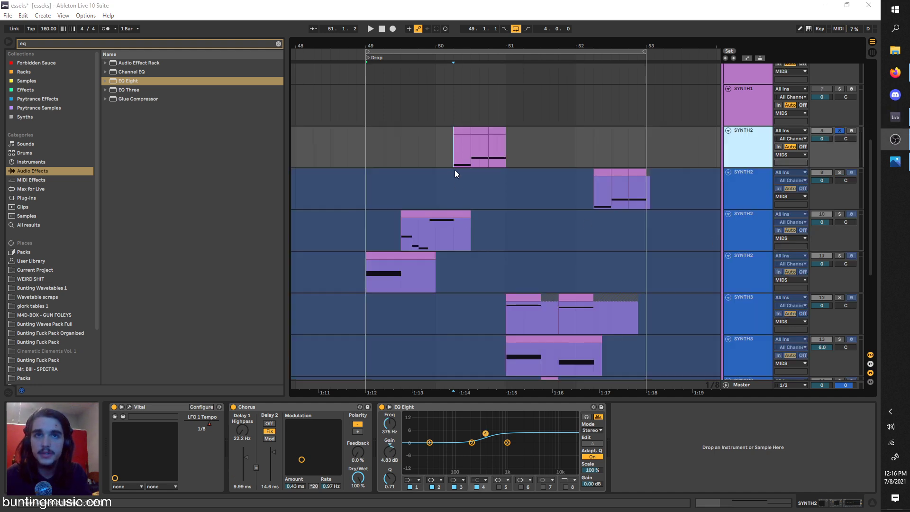
# Step: Play the soloed SYNTH2 clip, turn off its Chorus and EQ Eight, and open the Vital synth
pyautogui.click(450, 150)
pyautogui.press('space')
pyautogui.press('space')
pyautogui.click(233, 406)
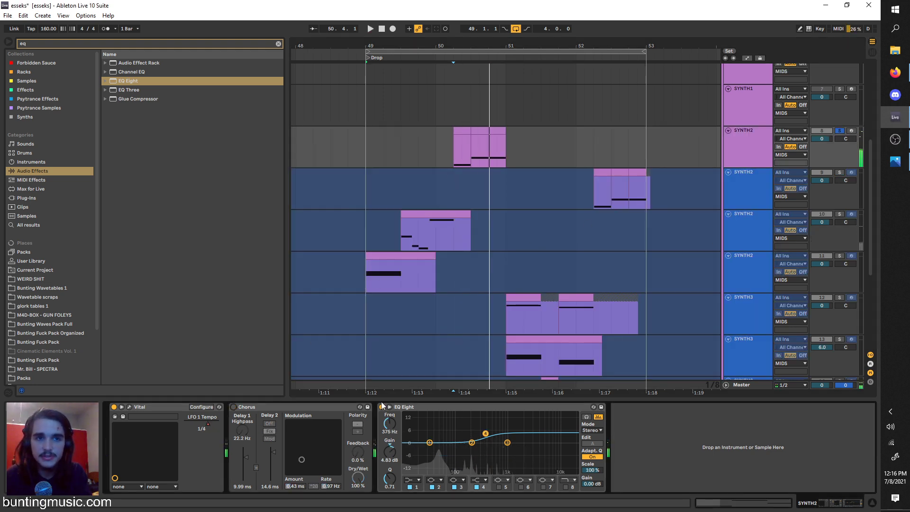
pyautogui.click(382, 406)
pyautogui.click(130, 407)
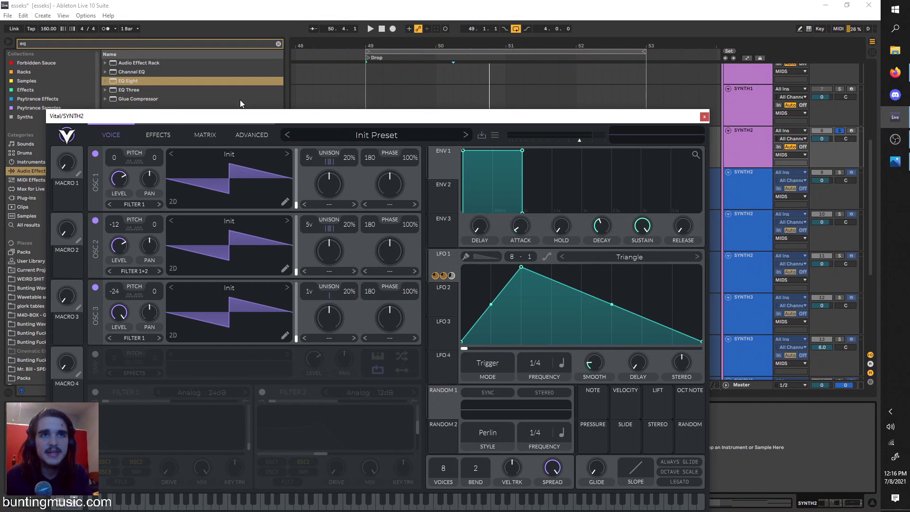
# Step: Move the Vital window clear of the device view, then audition the patch and check its Effects page
pyautogui.moveTo(262, 116); pyautogui.dragTo(314, 88)
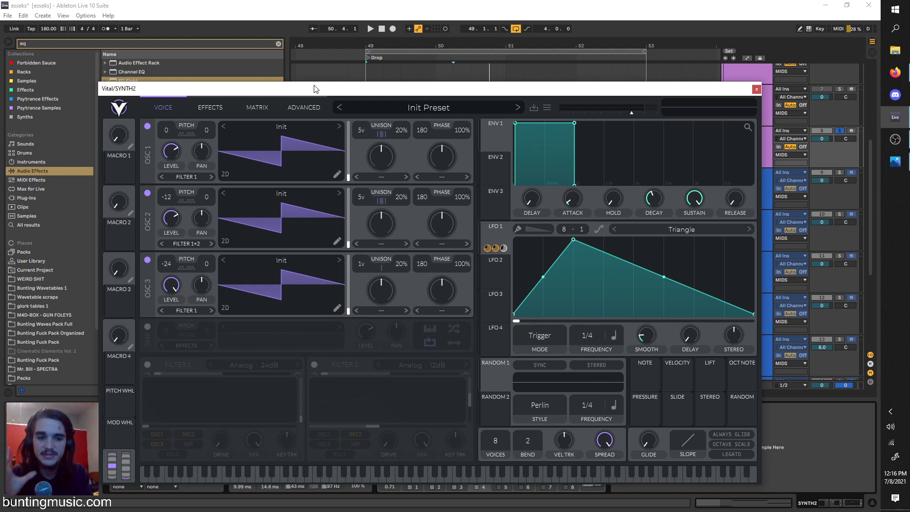
pyautogui.press('space')
pyautogui.press('space')
pyautogui.click(227, 108)
pyautogui.click(180, 107)
pyautogui.press('space')
pyautogui.press('space')
pyautogui.press('space')
pyautogui.press('space')
# Step: Initialize the Vital preset and listen to the plain saw sound
pyautogui.click(547, 108)
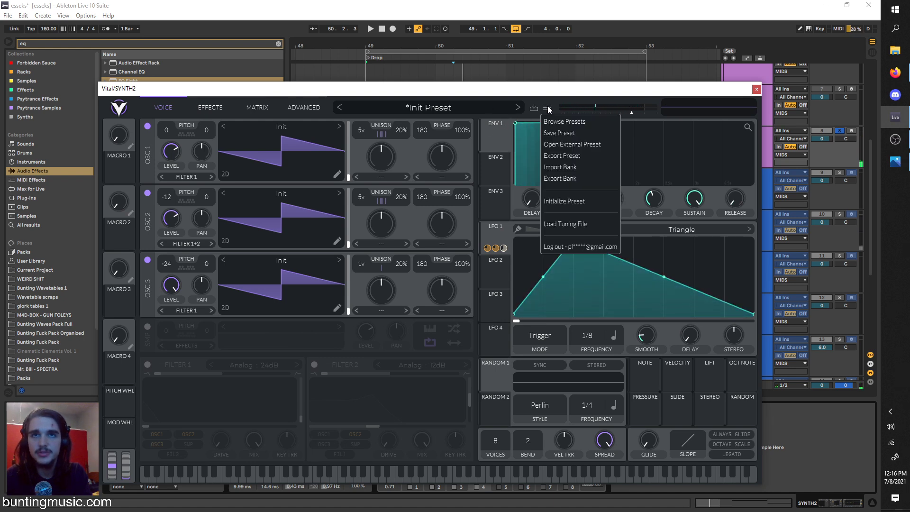
pyautogui.click(565, 203)
pyautogui.press('space')
pyautogui.press('space')
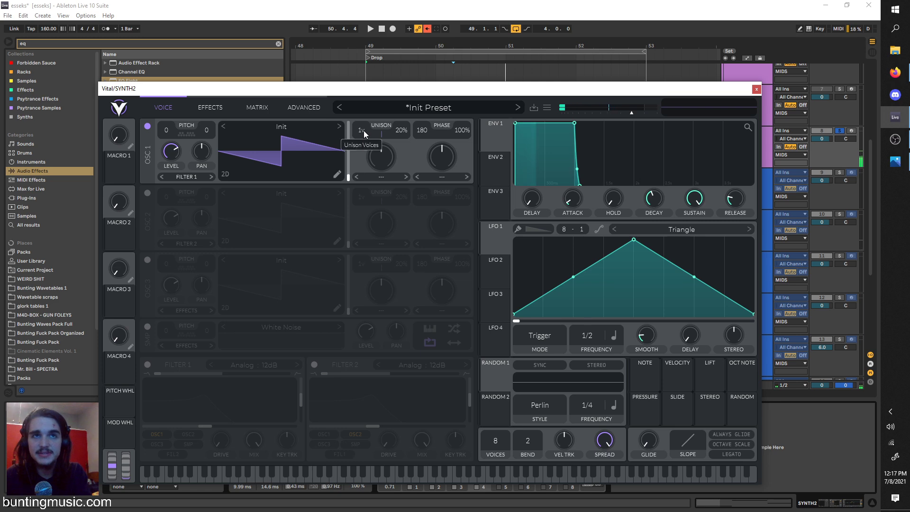
# Step: Set oscillator 1's unison to 5 voices and play the clip
pyautogui.moveTo(366, 112); pyautogui.dragTo(368, 113)
pyautogui.press('space')
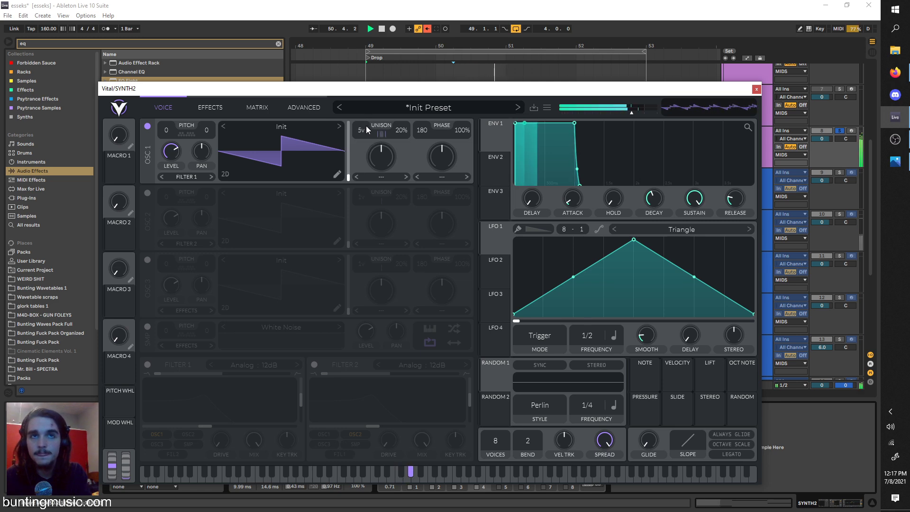
pyautogui.press('space')
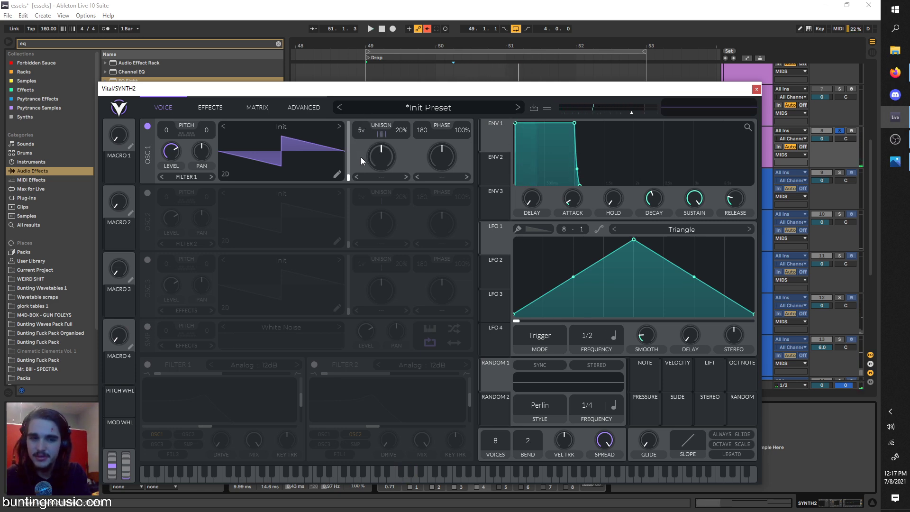
# Step: Enable Vital's Filter effect, then bring its resonance and cutoff down
pyautogui.click(214, 106)
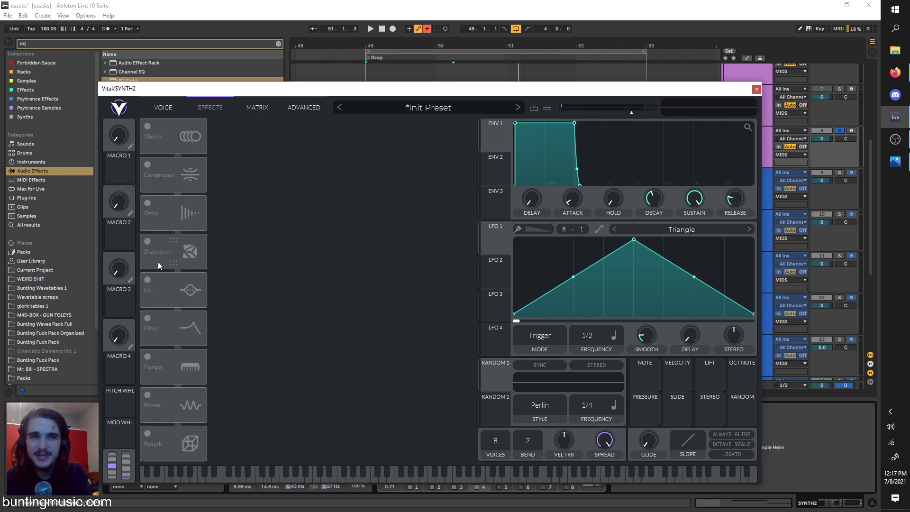
pyautogui.click(150, 313)
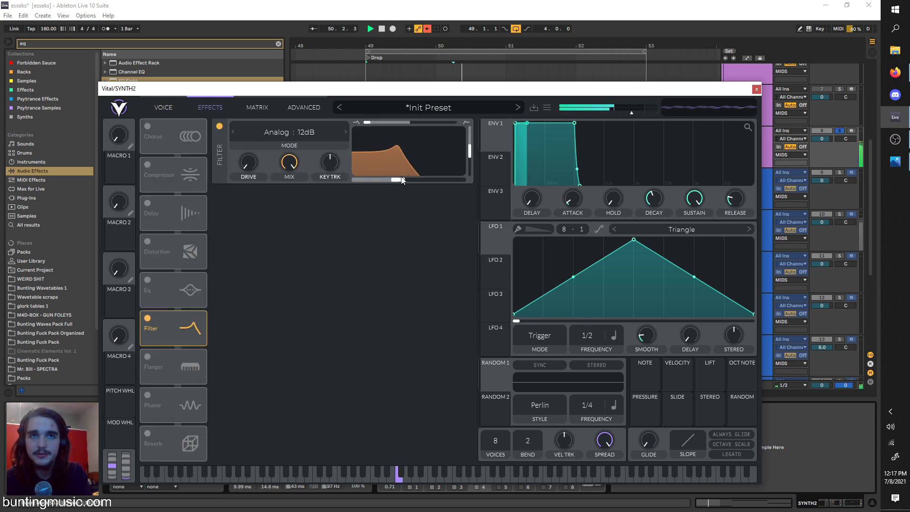
pyautogui.moveTo(434, 168); pyautogui.dragTo(469, 174)
pyautogui.press('space')
pyautogui.moveTo(407, 179)
pyautogui.mouseDown()
pyautogui.moveTo(446, 180)
pyautogui.moveTo(350, 188)
pyautogui.moveTo(393, 178)
pyautogui.mouseUp()
# Step: Assign LFO 1 to the filter cutoff and set the LFO frequency to 1/8
pyautogui.moveTo(494, 242); pyautogui.dragTo(408, 169)
pyautogui.press('space')
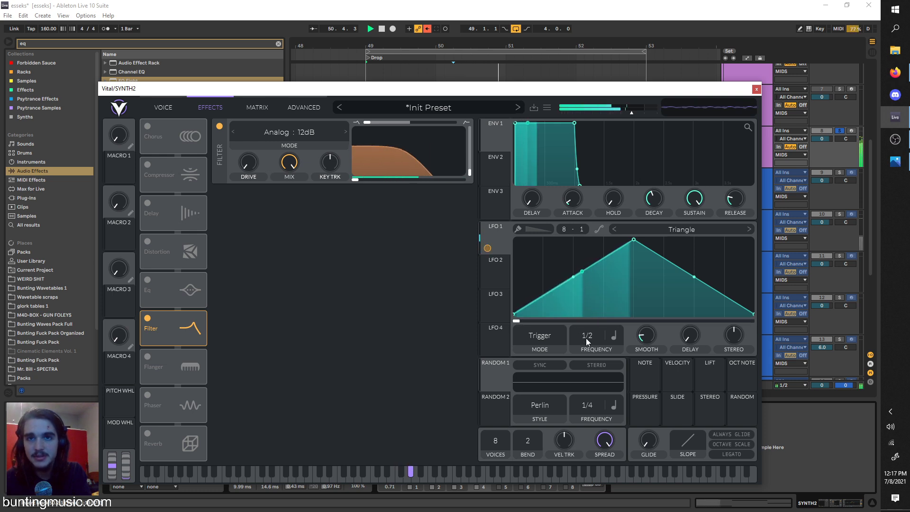
pyautogui.moveTo(587, 339); pyautogui.dragTo(596, 300)
pyautogui.press('space')
# Step: Reshape LFO 1 so it peaks about a quarter of the way through and falls to zero at about 70% of the cycle
pyautogui.moveTo(635, 243); pyautogui.dragTo(574, 240)
pyautogui.press('space')
pyautogui.moveTo(629, 266); pyautogui.dragTo(664, 313)
pyautogui.moveTo(574, 241)
pyautogui.mouseDown()
pyautogui.moveTo(543, 239)
pyautogui.moveTo(573, 239)
pyautogui.mouseUp()
pyautogui.press('space')
pyautogui.press('space')
pyautogui.press('space')
pyautogui.press('space')
pyautogui.moveTo(664, 313); pyautogui.dragTo(685, 326)
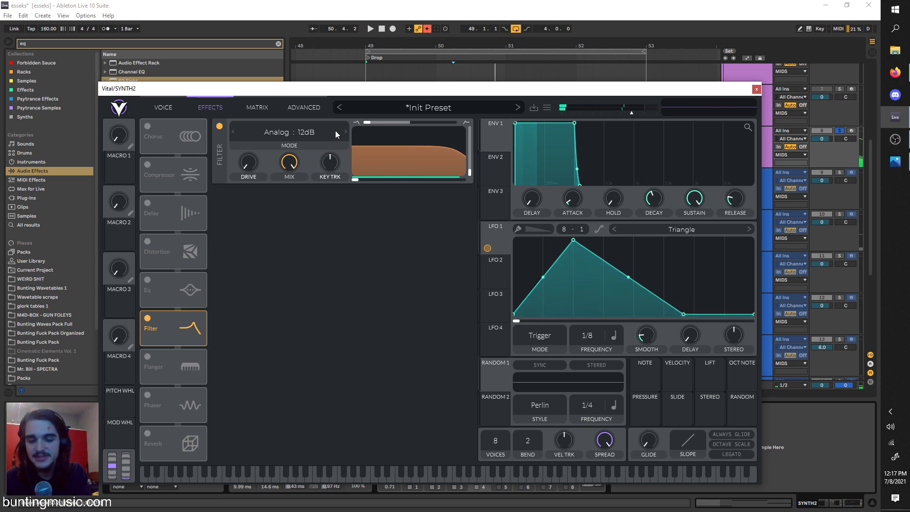
pyautogui.press('space')
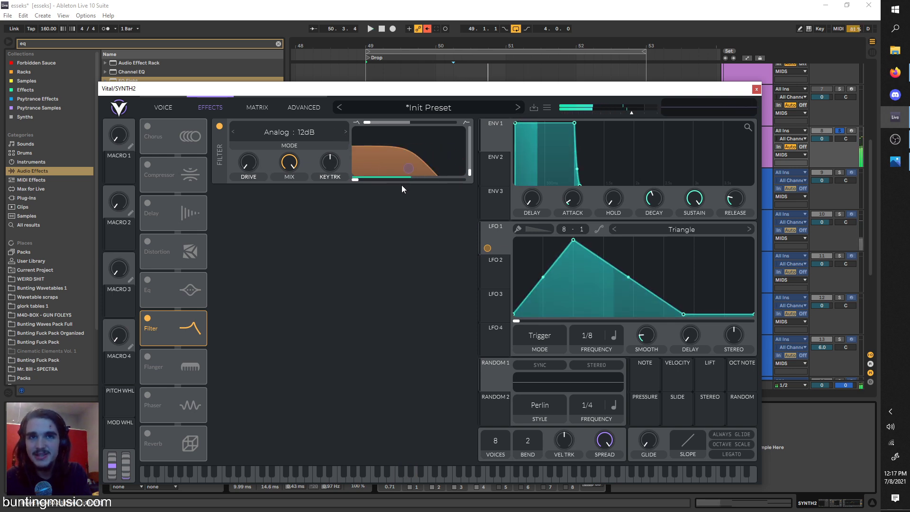
# Step: Set the filter mode to Analog 24dB
pyautogui.click(347, 134)
pyautogui.click(326, 127)
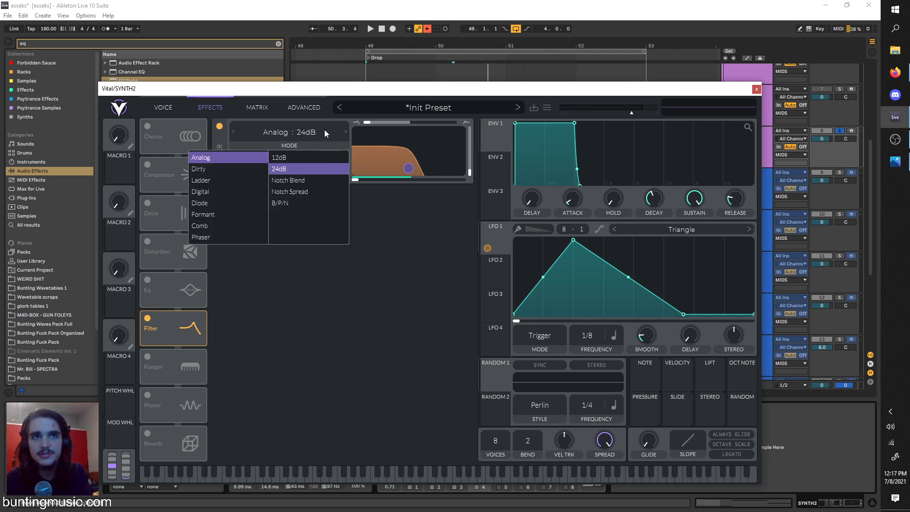
pyautogui.click(413, 226)
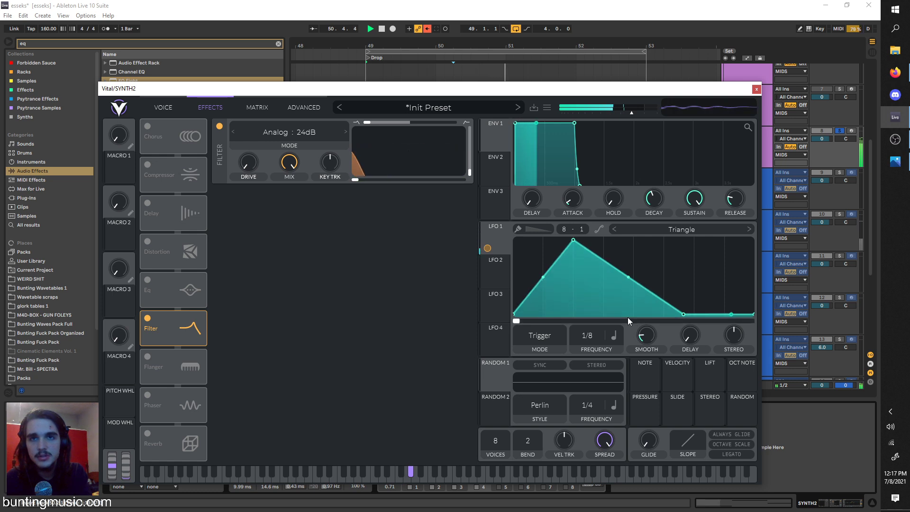
# Step: Switch off Vital's Filter effect and enable the Eq effect with its high band set to low-pass
pyautogui.moveTo(487, 248); pyautogui.dragTo(405, 172)
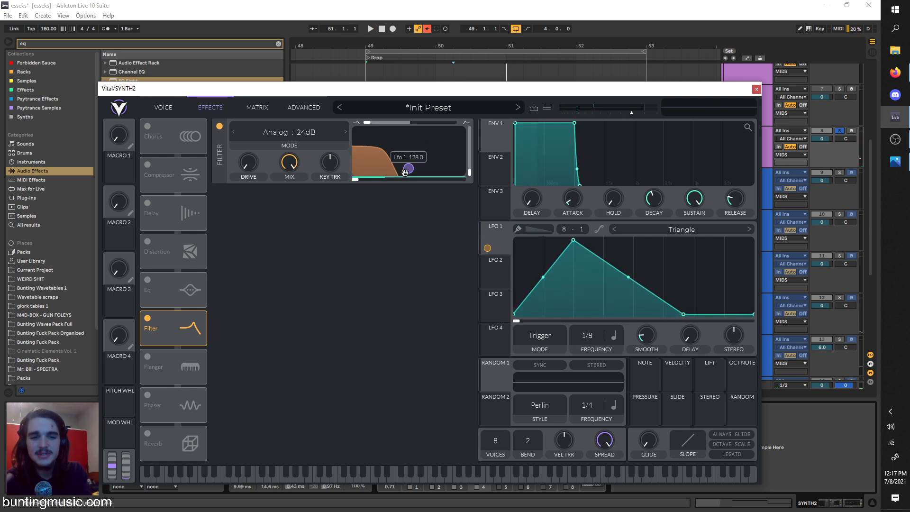
pyautogui.click(291, 132)
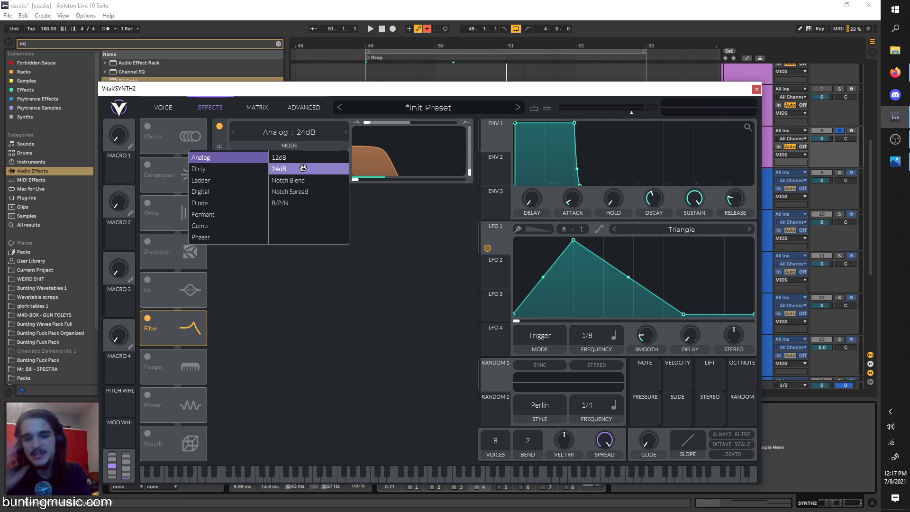
pyautogui.click(147, 318)
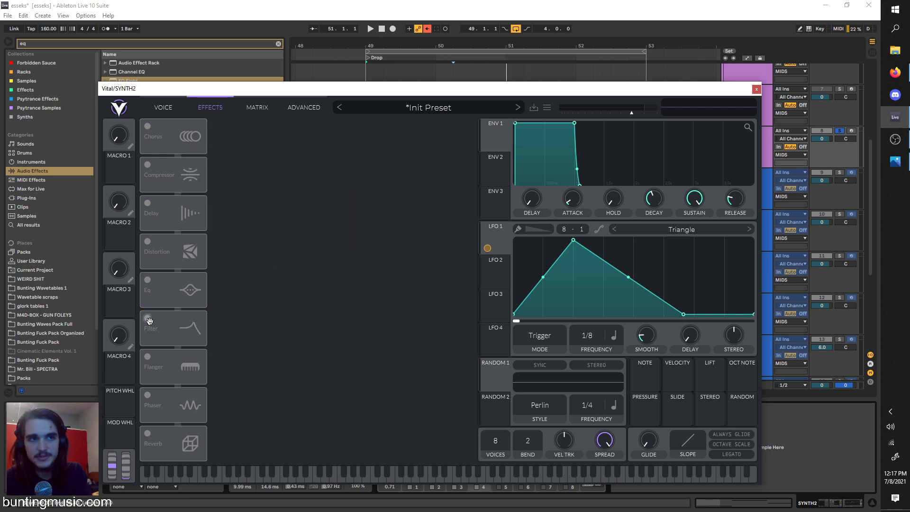
pyautogui.click(147, 280)
pyautogui.click(330, 130)
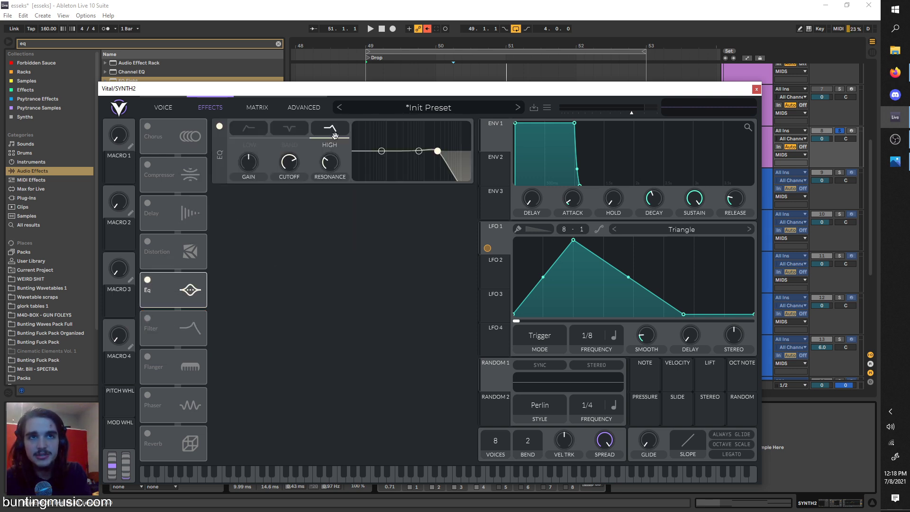
# Step: Assign LFO 1 to the Eq high band's cutoff, then adjust the modulation amount and a low base cutoff during playback
pyautogui.moveTo(283, 160); pyautogui.dragTo(282, 161)
pyautogui.moveTo(491, 229); pyautogui.dragTo(294, 163)
pyautogui.moveTo(291, 163); pyautogui.dragTo(290, 208)
pyautogui.moveTo(289, 186); pyautogui.dragTo(289, 172)
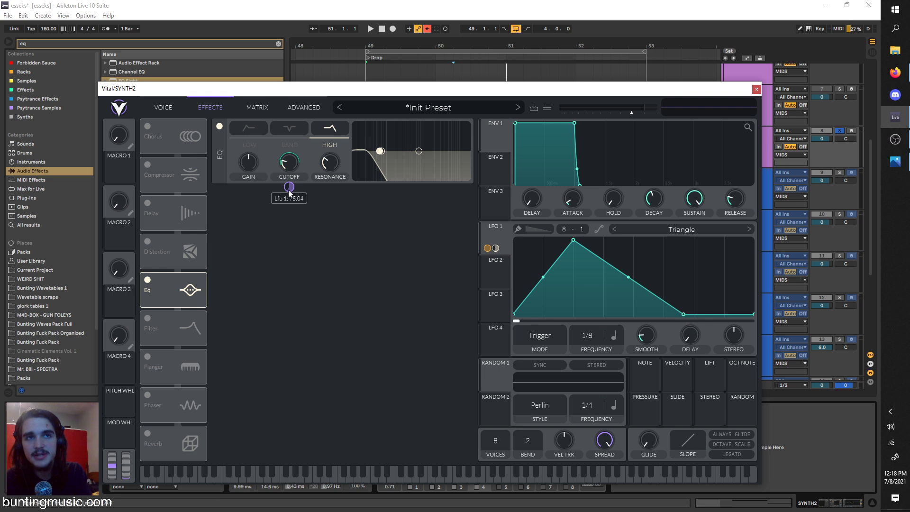
pyautogui.press('space')
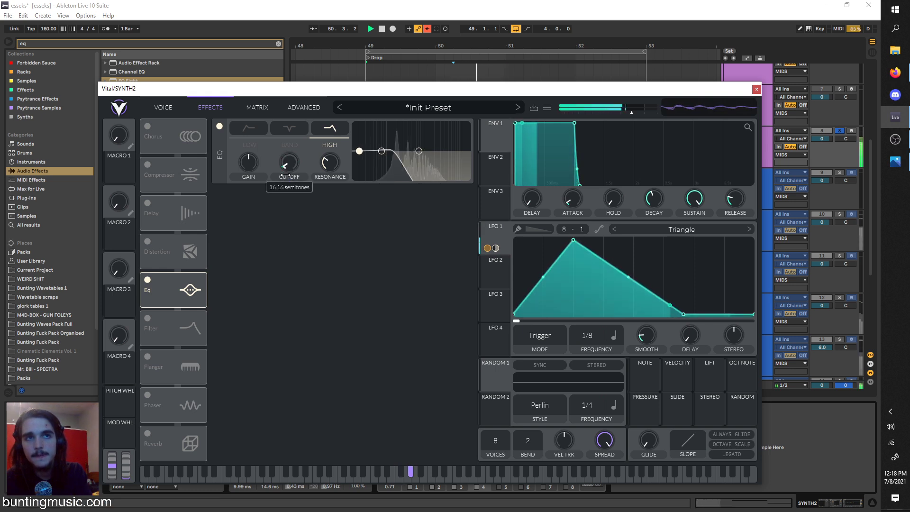
pyautogui.moveTo(283, 174); pyautogui.dragTo(284, 167)
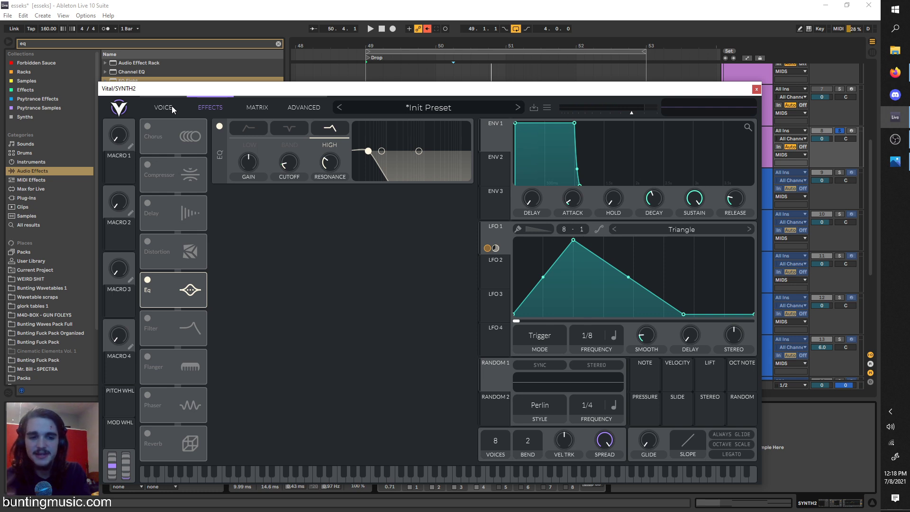
# Step: Enable oscillator 2 and give it 5 unison voices
pyautogui.click(172, 106)
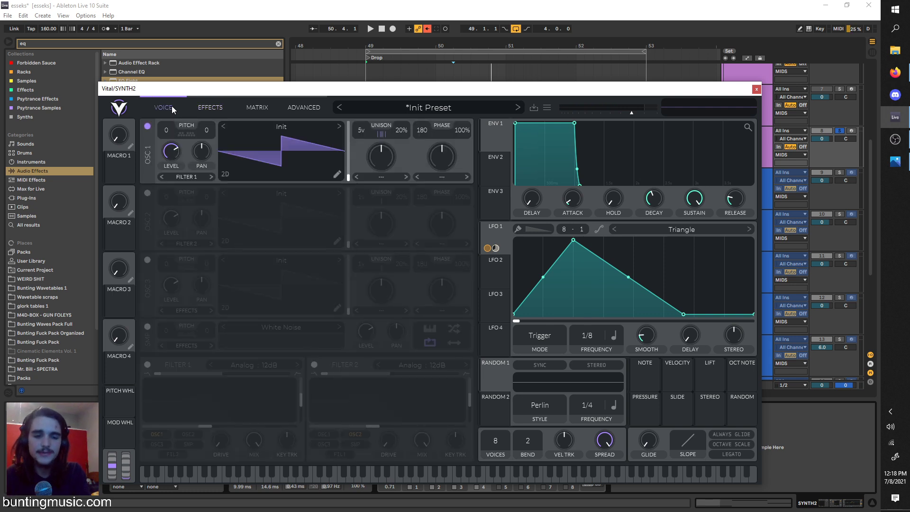
pyautogui.click(148, 193)
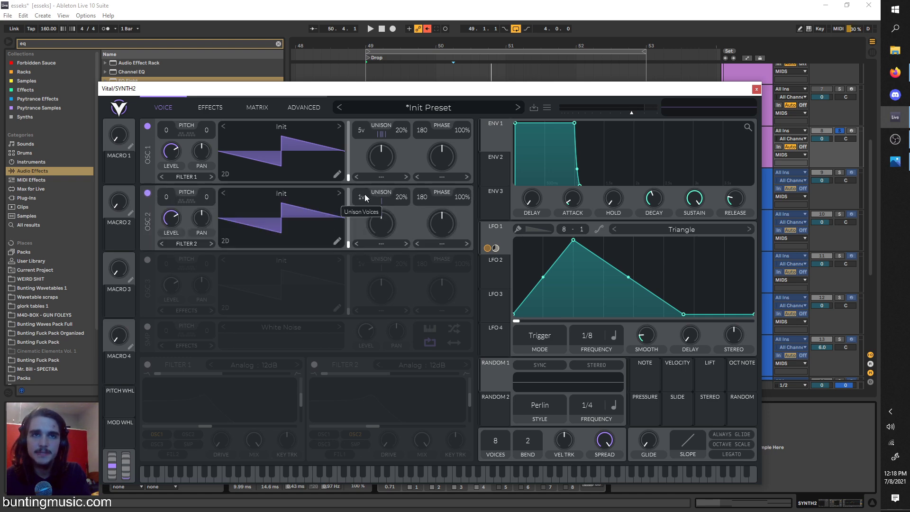
pyautogui.moveTo(367, 191); pyautogui.dragTo(371, 181)
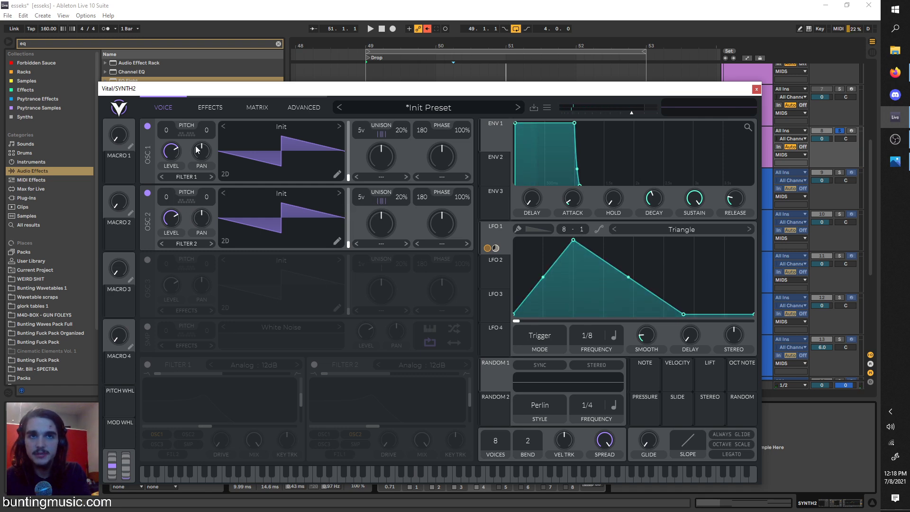
# Step: Transpose oscillator 2 to -12 semitones and play the loop to check it
pyautogui.press('space')
pyautogui.moveTo(173, 194)
pyautogui.mouseDown()
pyautogui.moveTo(165, 235)
pyautogui.moveTo(166, 206)
pyautogui.mouseUp()
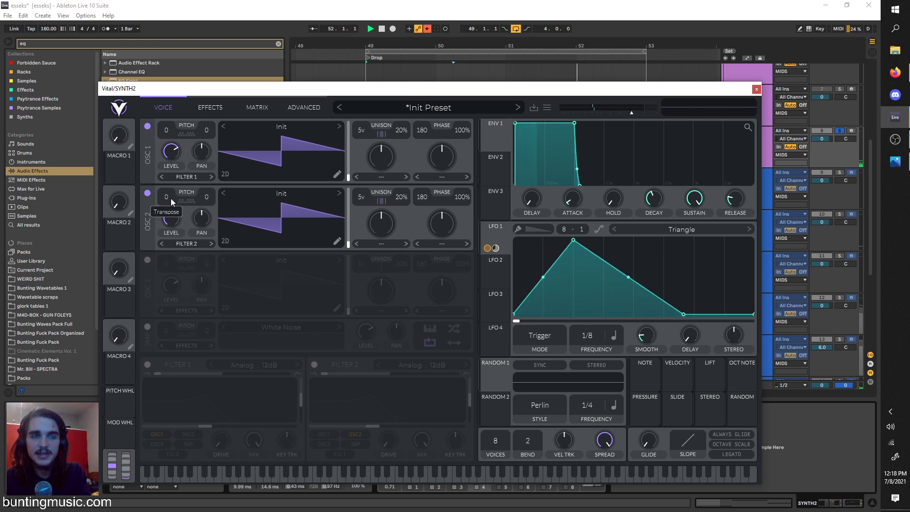
pyautogui.rightClick(174, 216)
pyautogui.click(185, 223)
pyautogui.press('space')
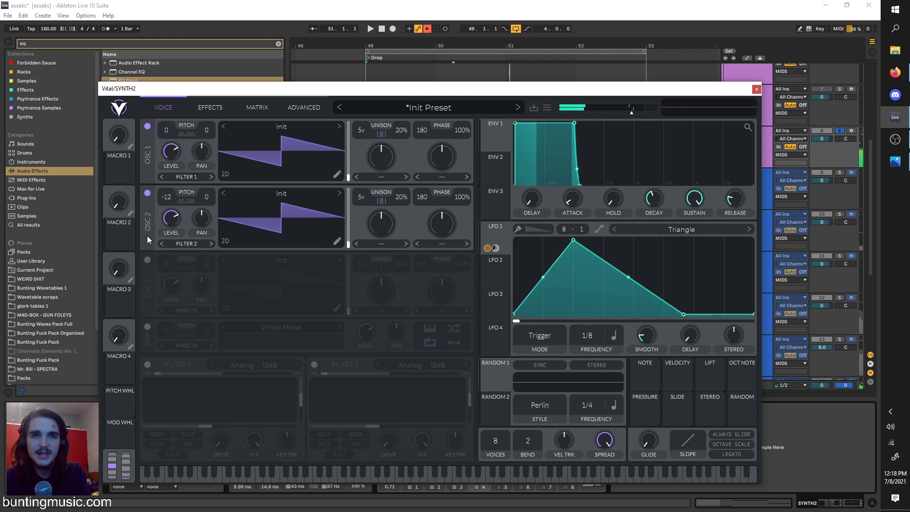
# Step: Enable oscillator 3, transpose it to -24 semitones and raise its level to full
pyautogui.click(147, 260)
pyautogui.press('space')
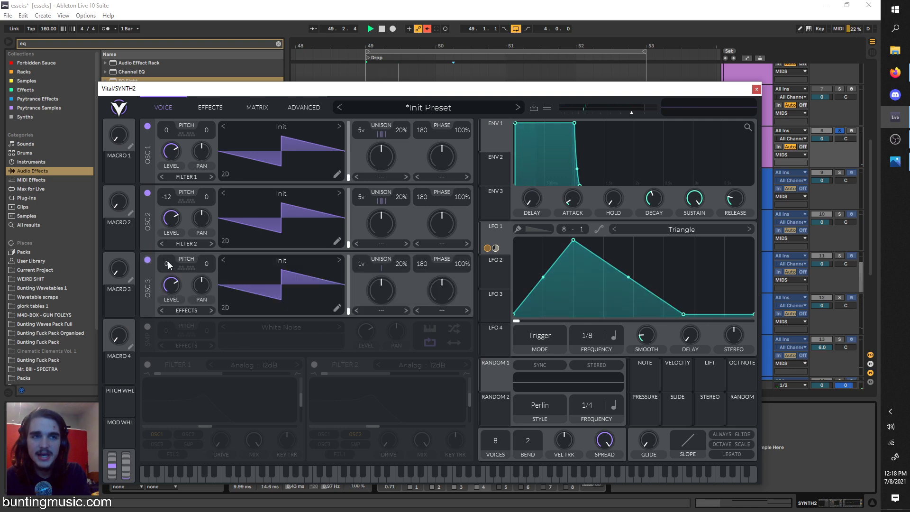
pyautogui.press('space')
pyautogui.moveTo(167, 265); pyautogui.dragTo(167, 284)
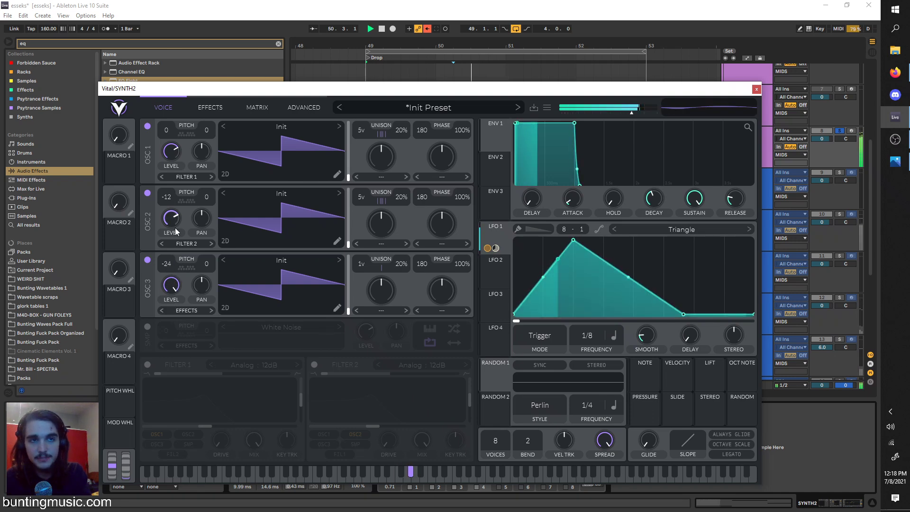
# Step: Audition oscillator 3 on its own by switching oscillators 1 and 2 off, then bring both back in
pyautogui.click(147, 193)
pyautogui.click(147, 127)
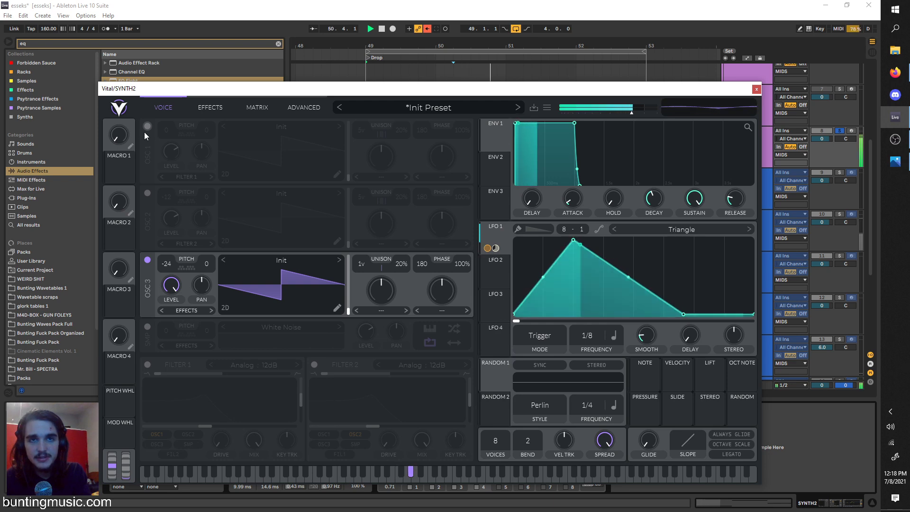
pyautogui.press('space')
pyautogui.press('space')
pyautogui.moveTo(362, 266)
pyautogui.mouseDown()
pyautogui.moveTo(365, 240)
pyautogui.moveTo(360, 281)
pyautogui.mouseUp()
pyautogui.press('space')
pyautogui.press('space')
pyautogui.press('space')
pyautogui.press('space')
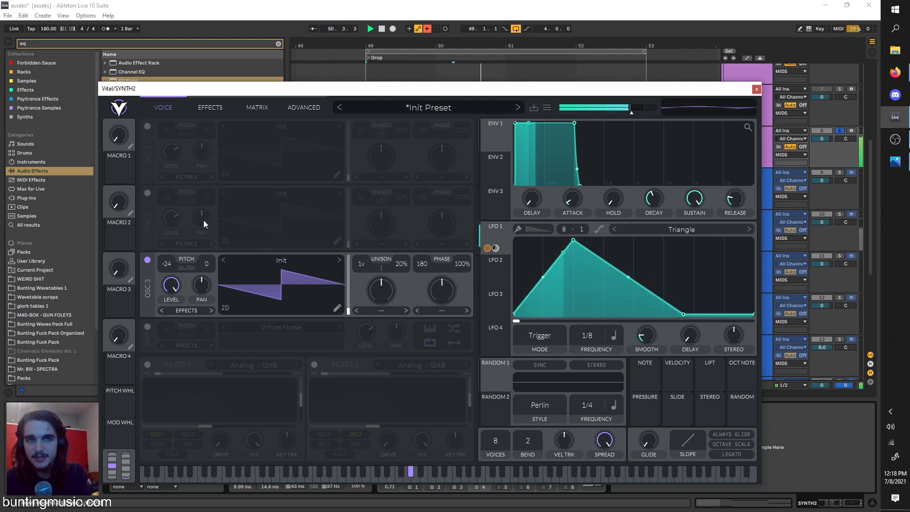
pyautogui.click(147, 194)
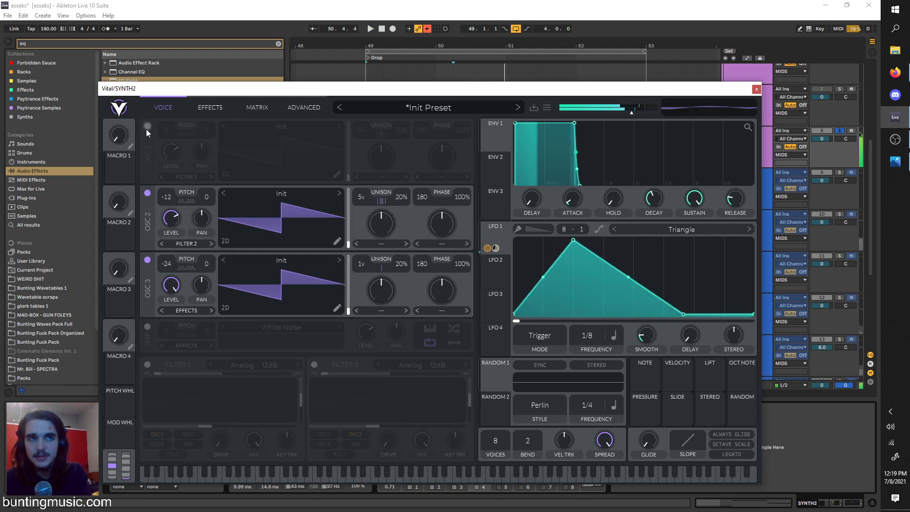
pyautogui.click(147, 127)
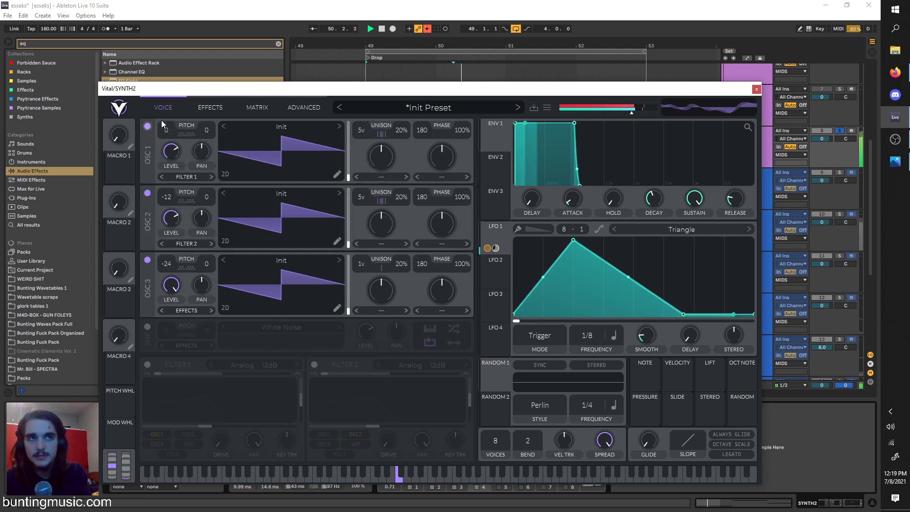
# Step: Enable Vital's Multiband Compressor, raising its attack to full and its release to about 60%, and listen to the result
pyautogui.click(208, 107)
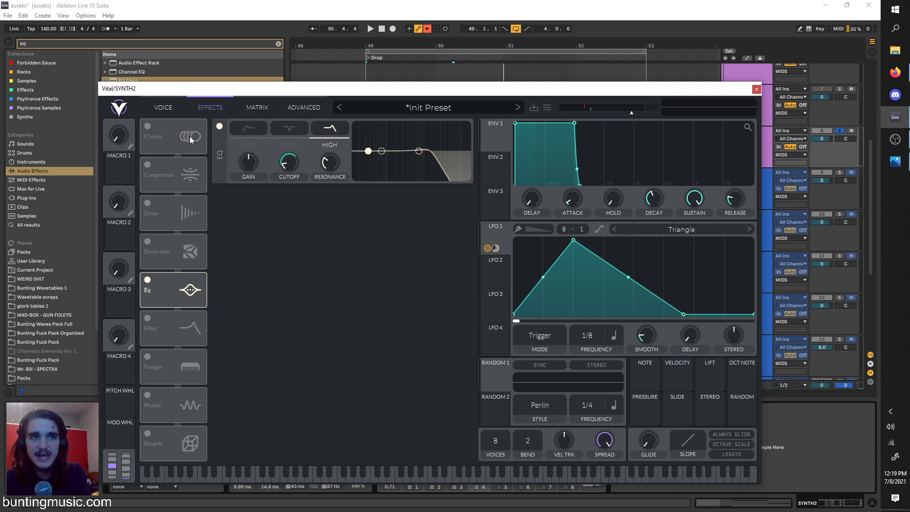
pyautogui.click(147, 164)
pyautogui.press('space')
pyautogui.moveTo(454, 97); pyautogui.dragTo(455, 76)
pyautogui.moveTo(454, 164); pyautogui.dragTo(458, 154)
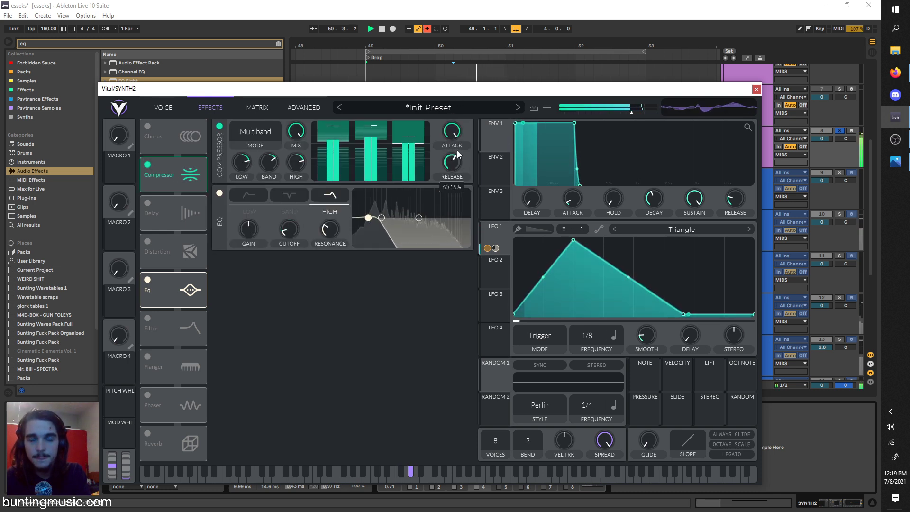
pyautogui.press('space')
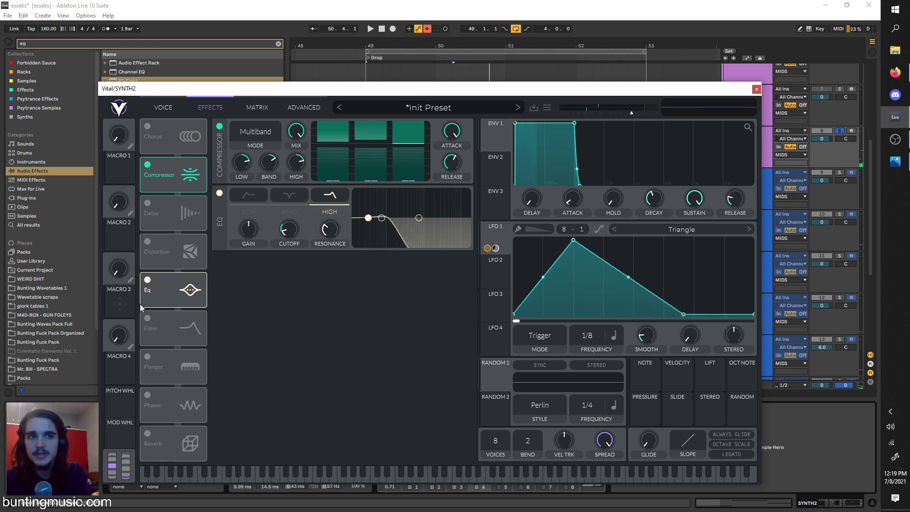
# Step: Close the Vital window and turn on the Chorus effect on the SYNTH2 track during playback
pyautogui.click(757, 89)
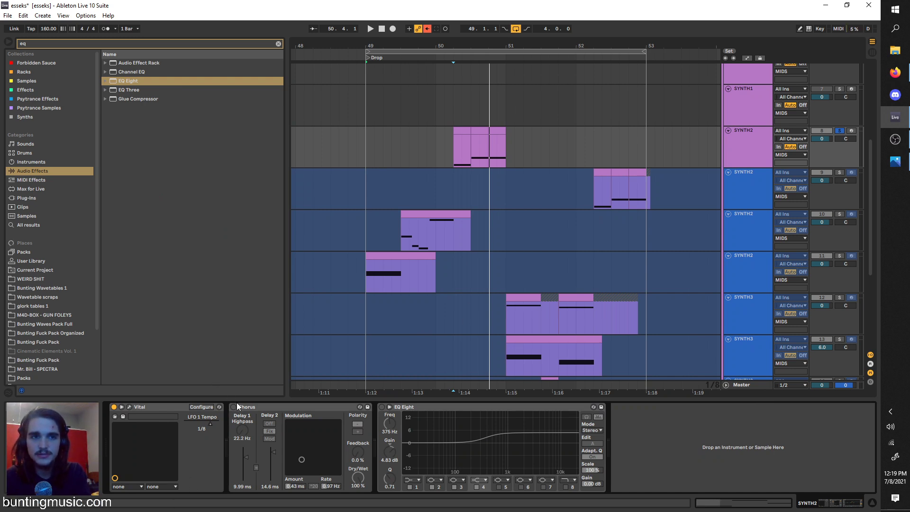
pyautogui.press('space')
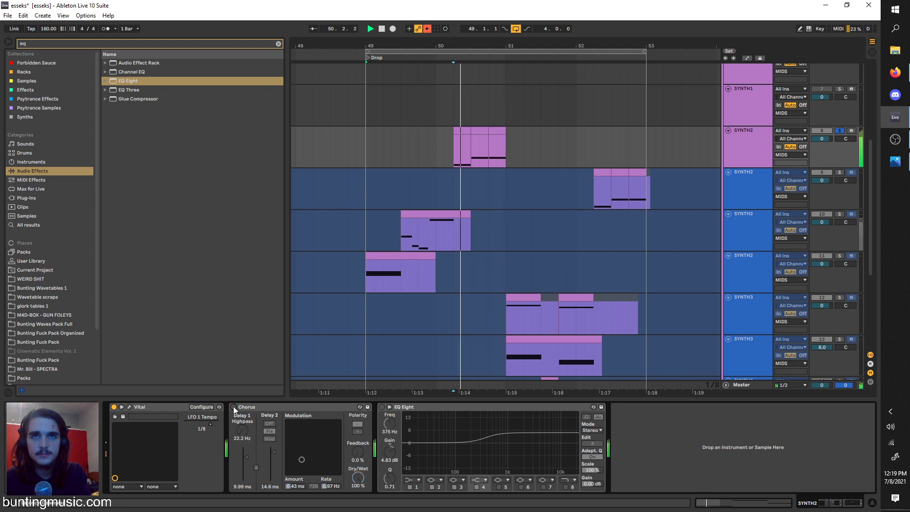
pyautogui.click(233, 407)
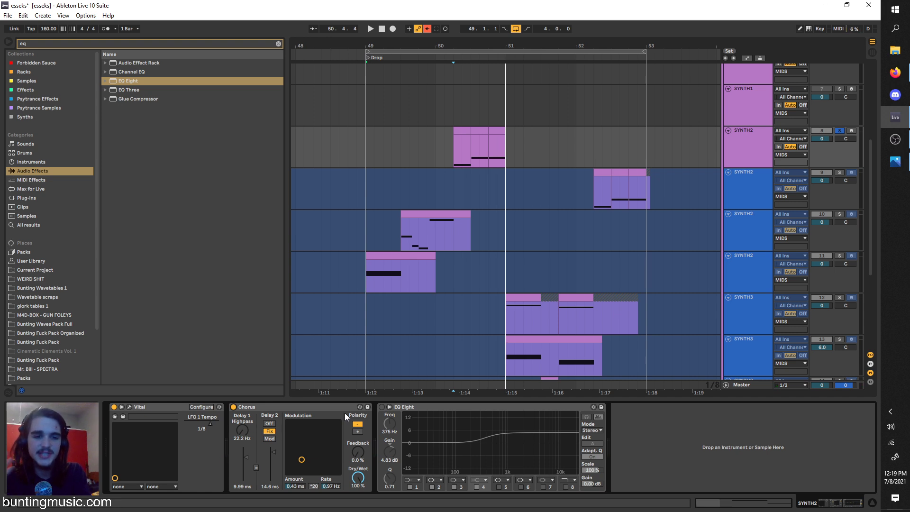
# Step: Search the audio effects for "chorus" and pick out the Chorus.adv preset
pyautogui.press('BackSpace')
pyautogui.press('BackSpace')
pyautogui.write('chorus')
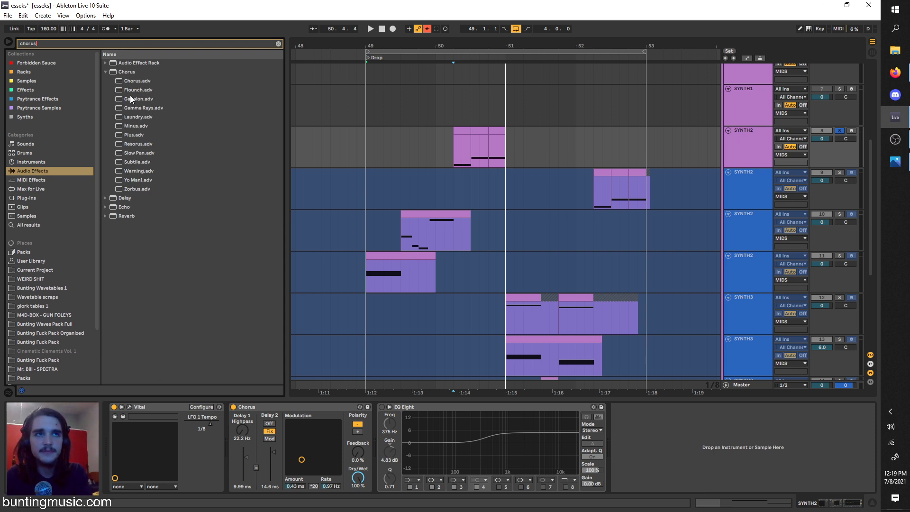
pyautogui.click(123, 82)
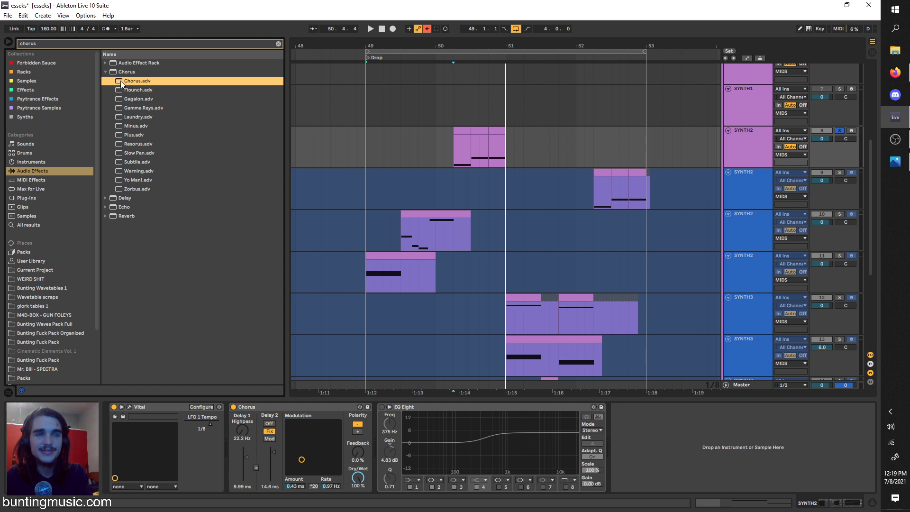
pyautogui.moveTo(121, 85); pyautogui.dragTo(271, 412)
# Step: Play the SYNTH2 part with Chorus on and enable EQ Eight in its effect chain
pyautogui.press('space')
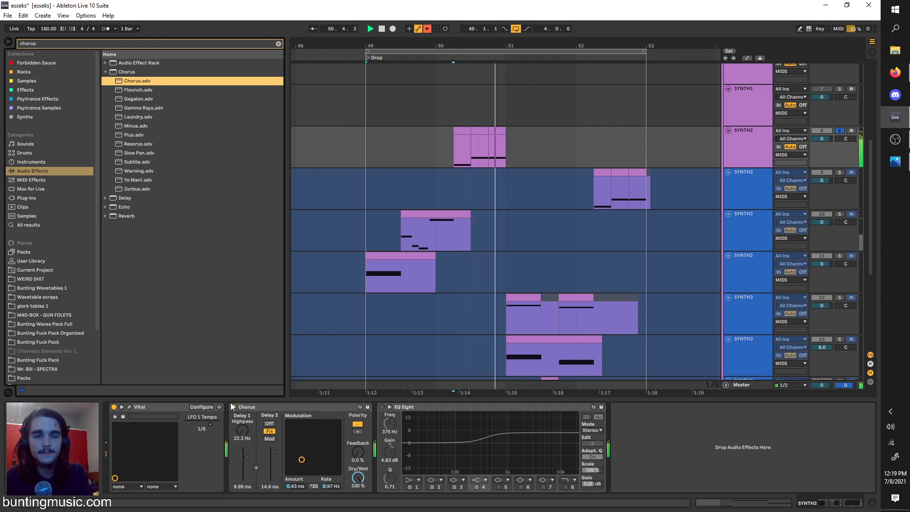
pyautogui.click(232, 407)
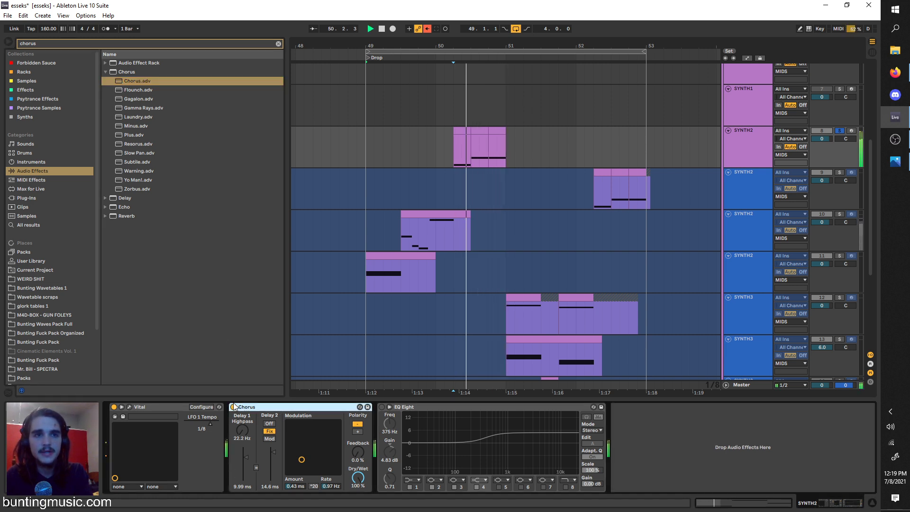
pyautogui.click(381, 407)
pyautogui.press('space')
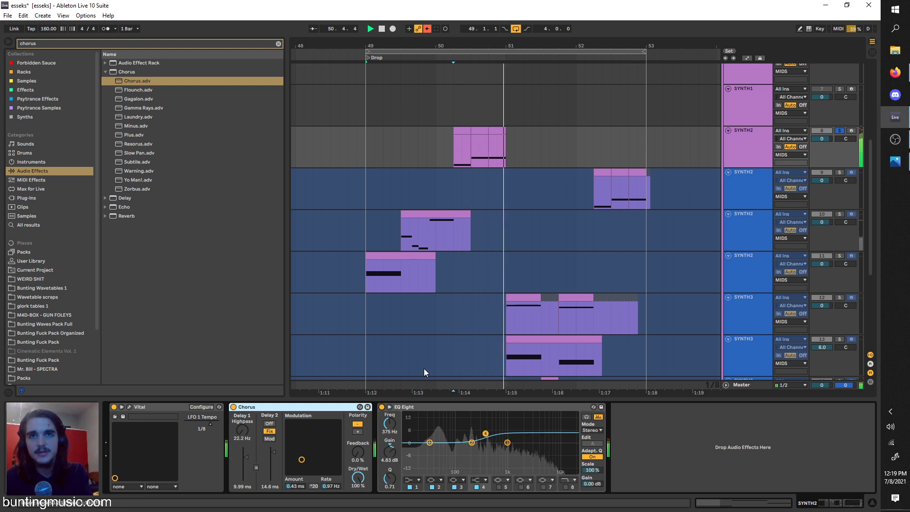
# Step: Unsolo the SYNTH2 track and play the drop in the full mix through the next SYNTH2 clip near bar 52
pyautogui.press('space')
pyautogui.click(839, 131)
pyautogui.press('space')
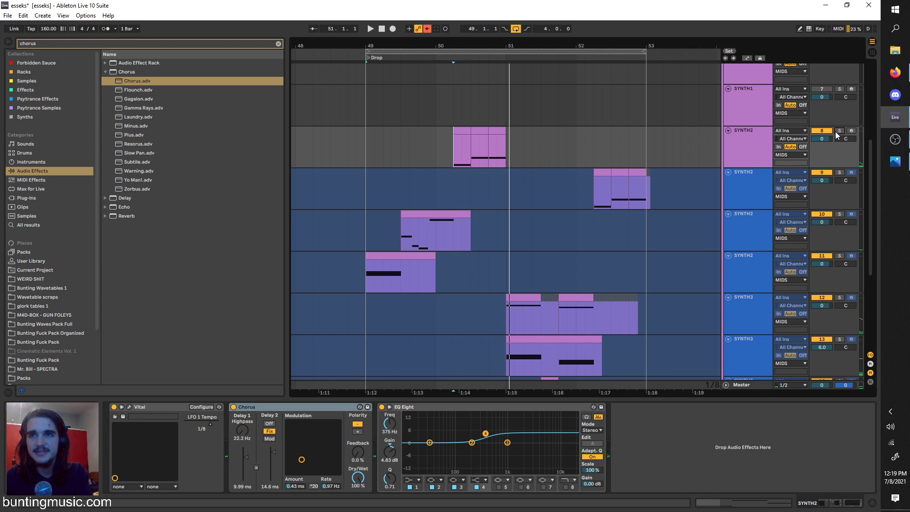
pyautogui.hscroll(1, 562, 208)
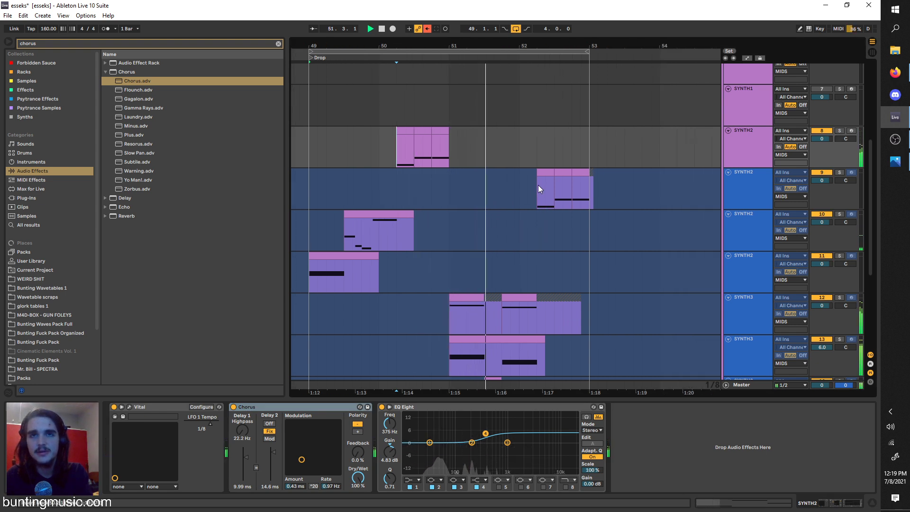
pyautogui.click(536, 187)
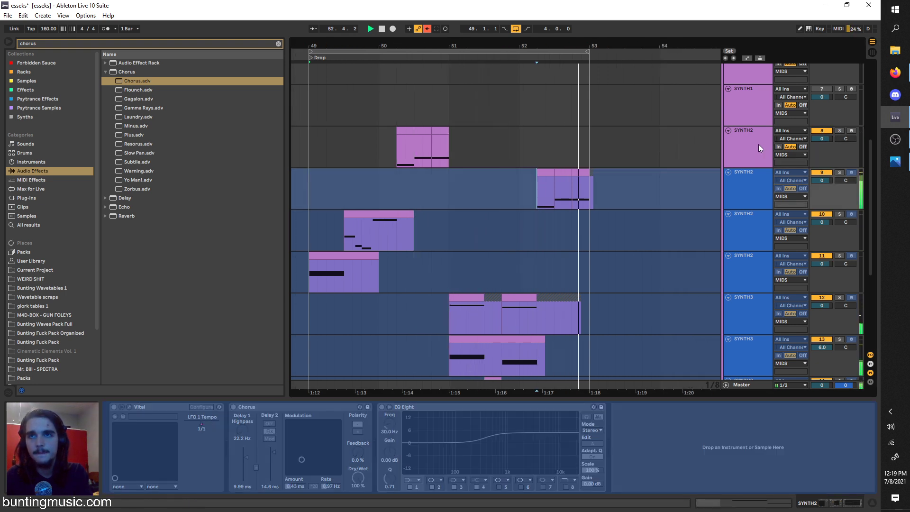
pyautogui.press('space')
# Step: Unfreeze the second SYNTH2 track (track 9) and solo it for playback
pyautogui.click(396, 148)
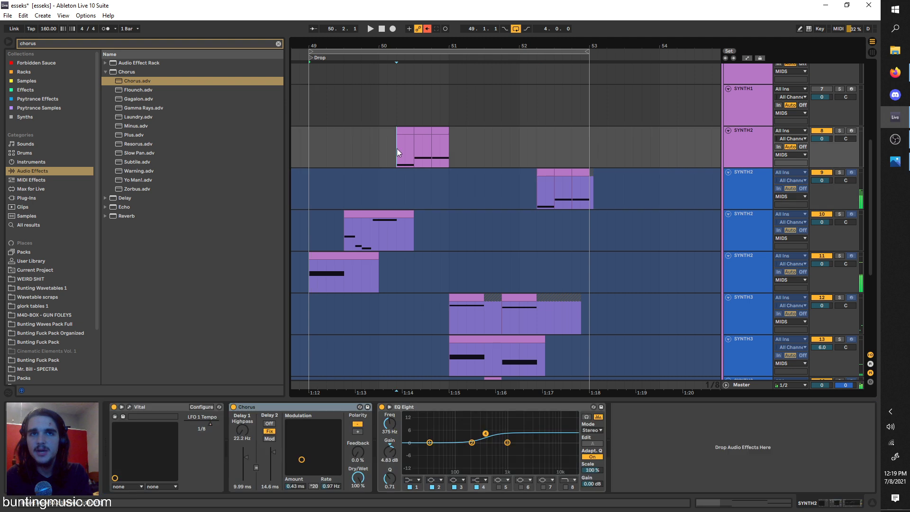
pyautogui.click(536, 201)
pyautogui.rightClick(753, 189)
pyautogui.click(776, 247)
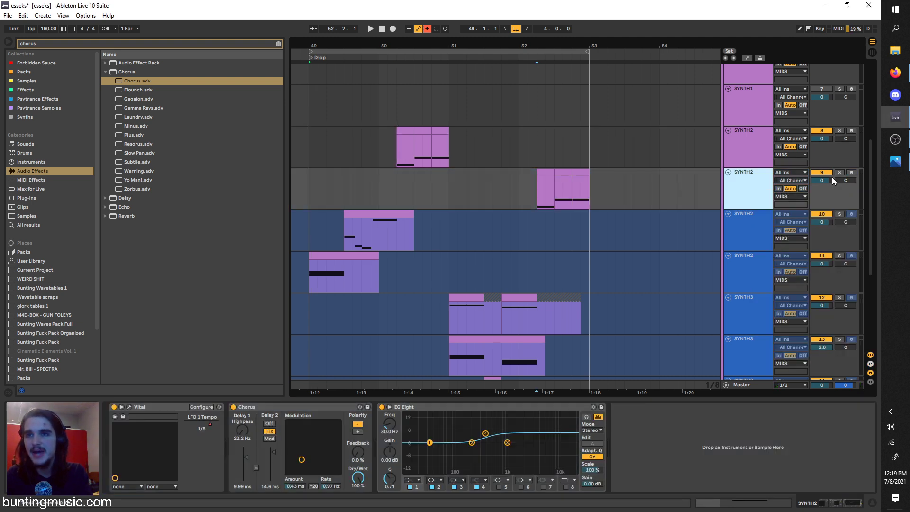
pyautogui.click(839, 172)
pyautogui.press('space')
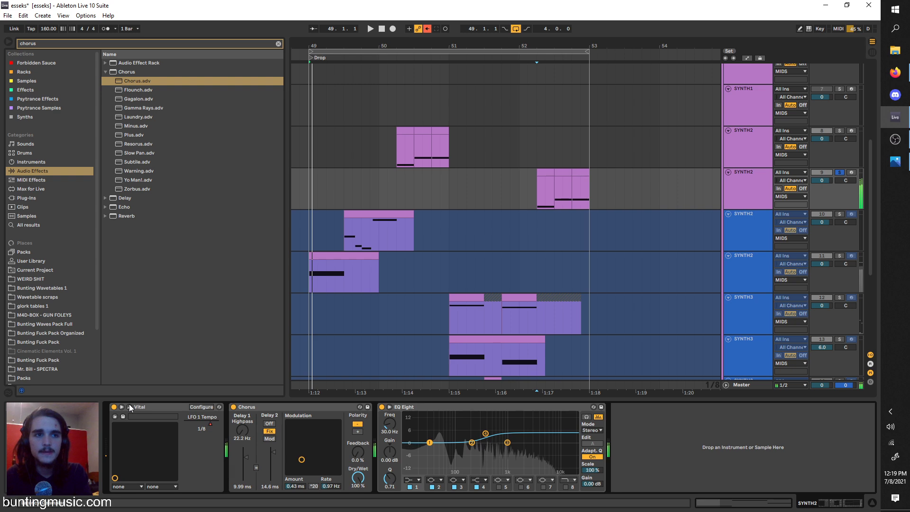
# Step: Open Vital on the second SYNTH2 track (track 9) and play its part
pyautogui.click(129, 405)
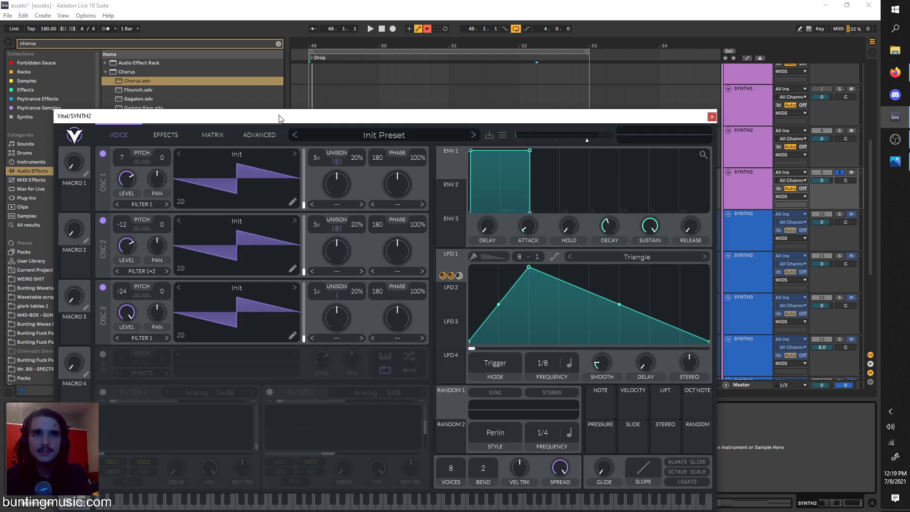
pyautogui.moveTo(278, 115); pyautogui.dragTo(406, 59)
pyautogui.press('space')
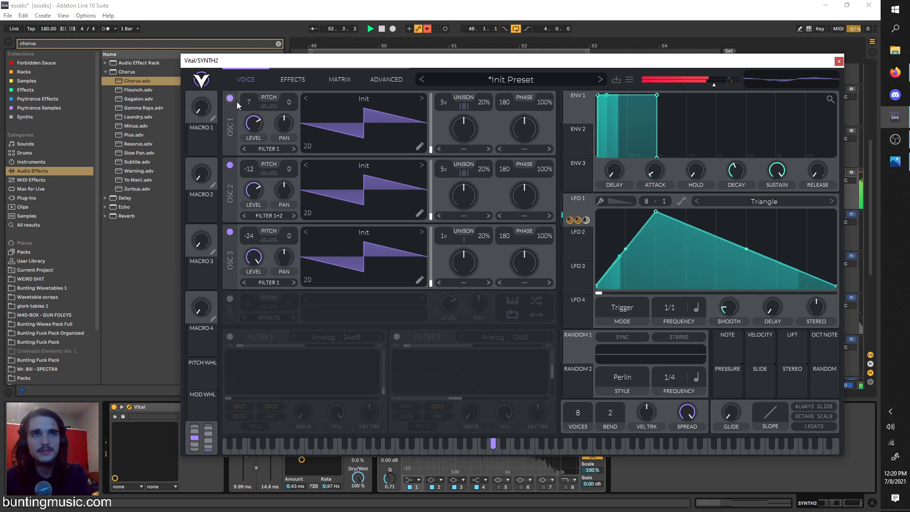
pyautogui.press('space')
# Step: Reset oscillator 1's transpose in Vital to 0 and play the part for comparison
pyautogui.click(272, 76)
pyautogui.click(266, 80)
pyautogui.rightClick(255, 102)
pyautogui.click(262, 109)
pyautogui.press('space')
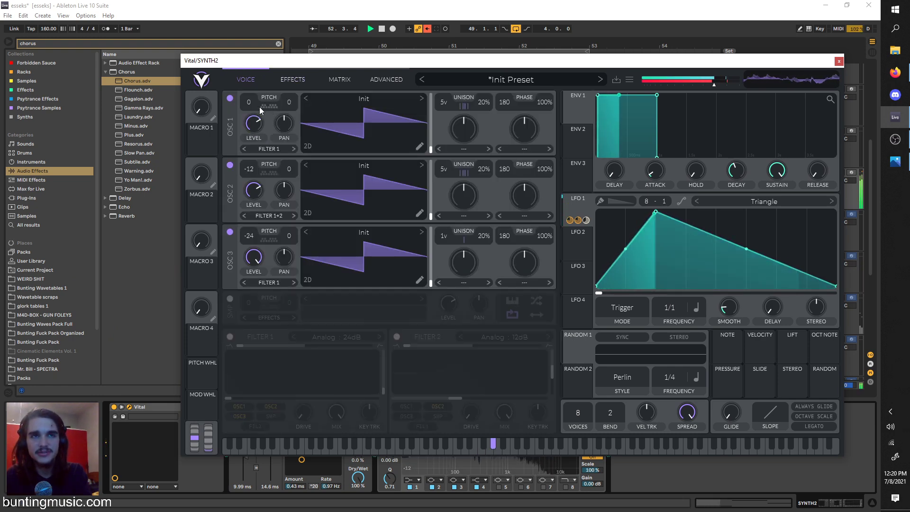
pyautogui.press('space')
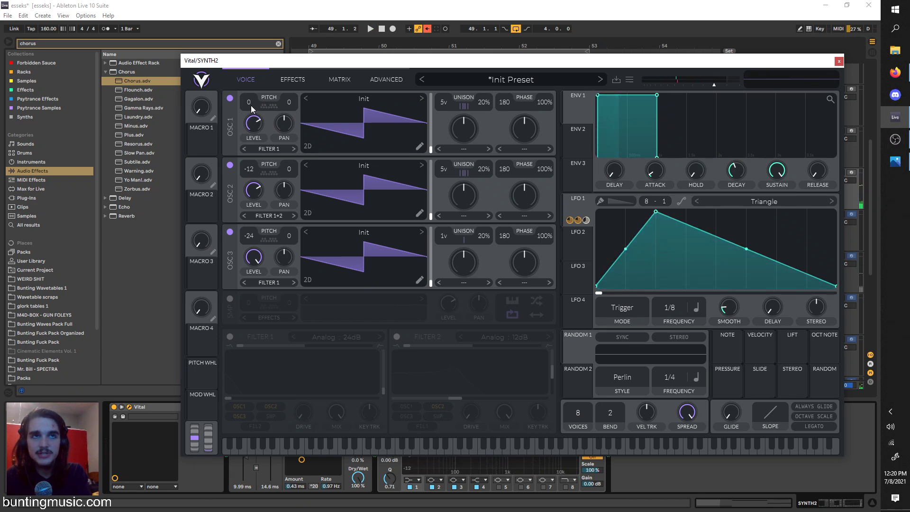
# Step: Put oscillator 1's transpose back to 7, audition single notes on Vital's keyboard and replay the part
pyautogui.scroll(-1, 260, 95)
pyautogui.click(401, 443)
pyautogui.click(399, 446)
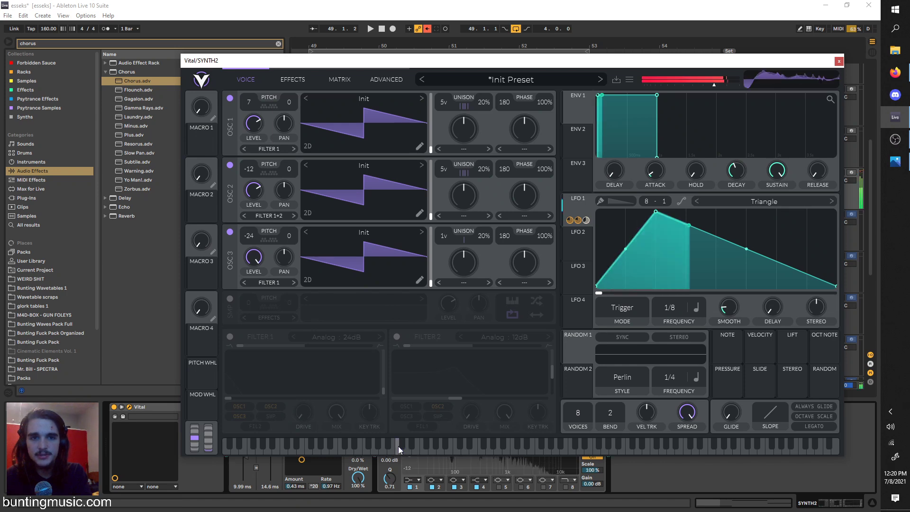
pyautogui.click(409, 444)
pyautogui.click(417, 447)
pyautogui.moveTo(421, 449); pyautogui.dragTo(440, 455)
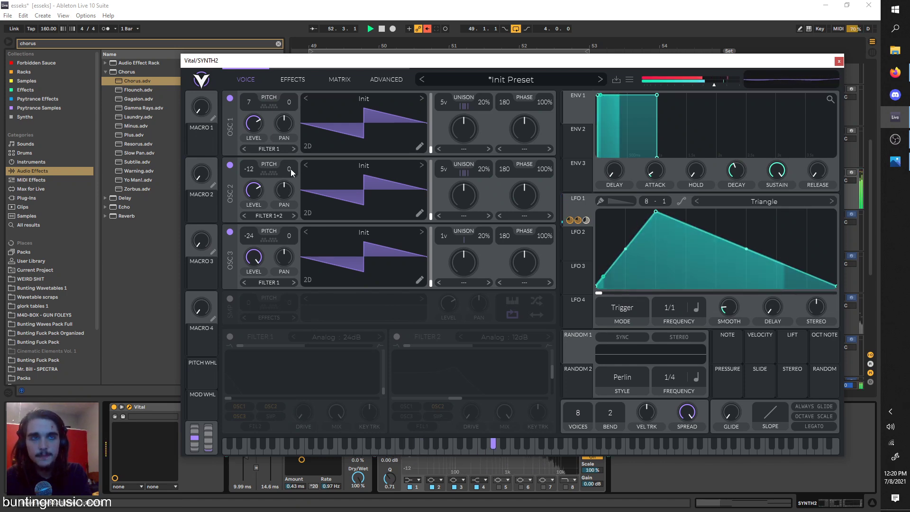
pyautogui.press('space')
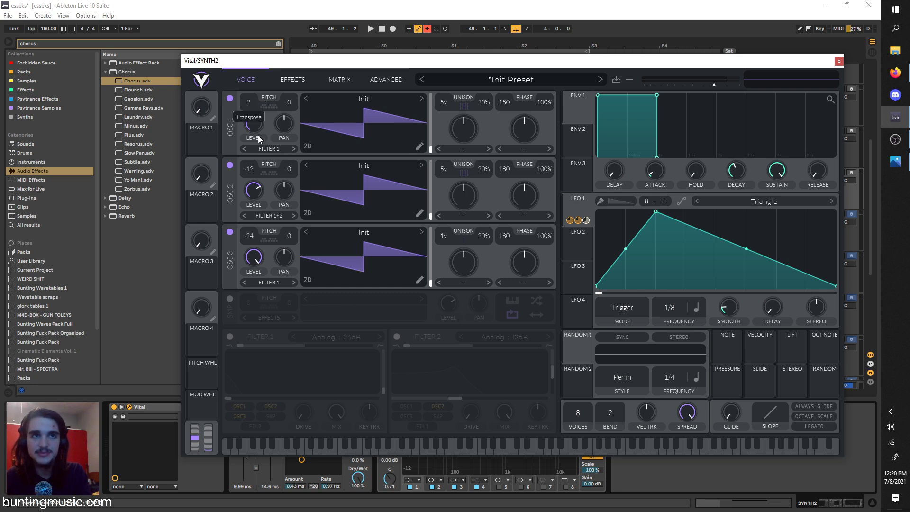
# Step: Set oscillator 1's transpose to 7 semitones, check Vital's effects page and close the plugin
pyautogui.moveTo(256, 142); pyautogui.dragTo(253, 88)
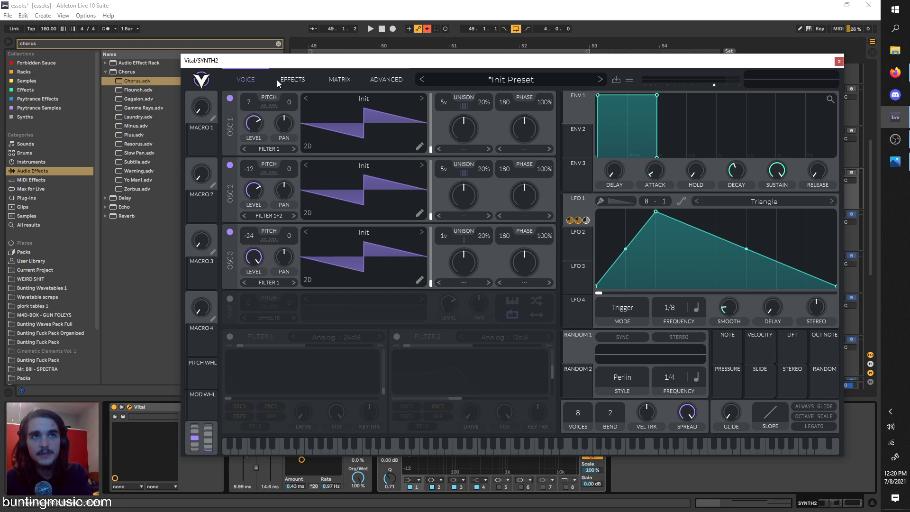
pyautogui.click(285, 79)
pyautogui.click(257, 76)
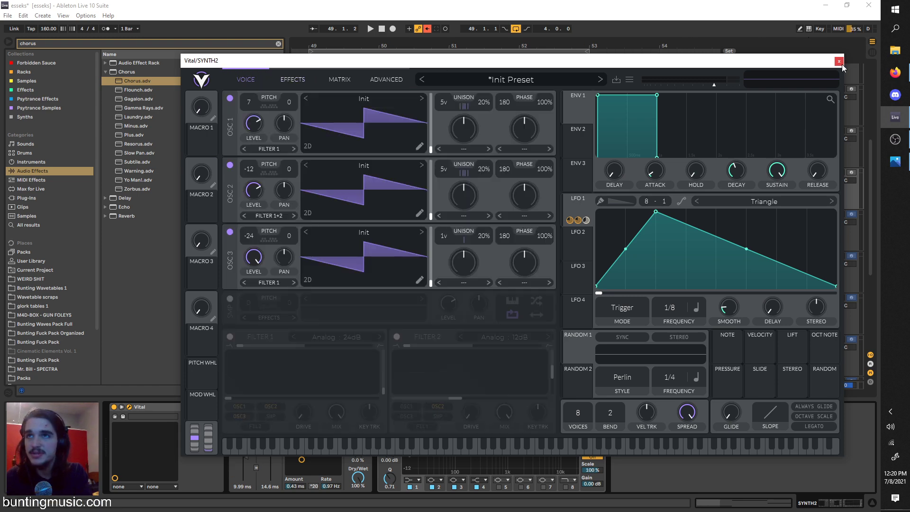
pyautogui.click(838, 62)
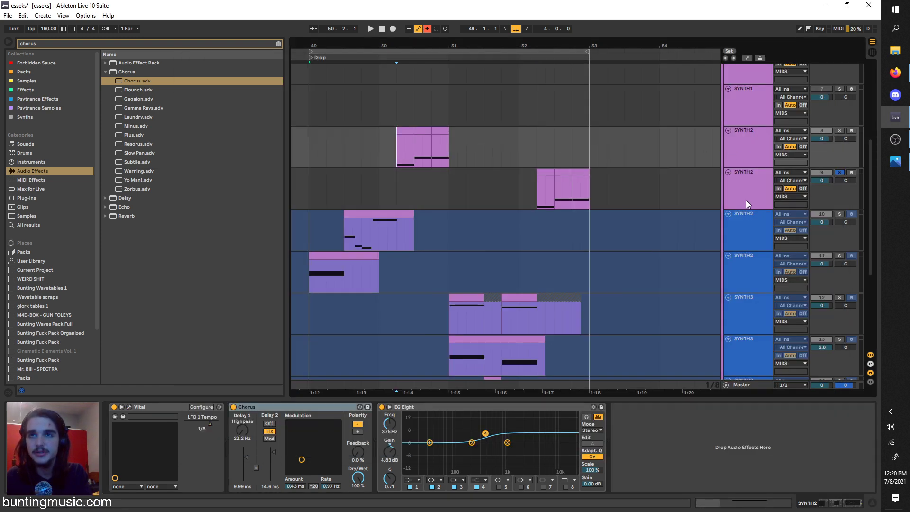
# Step: Select the second SYNTH2 track (track 9) and unsolo it
pyautogui.click(746, 200)
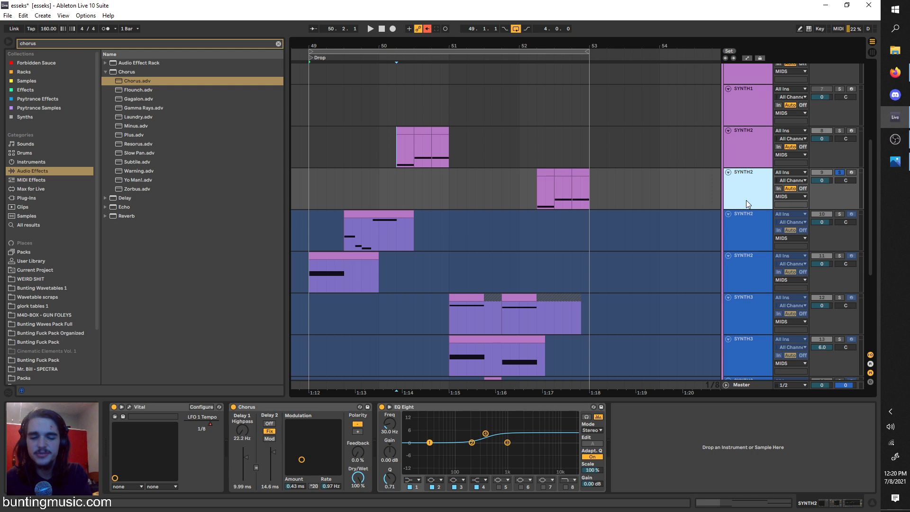
pyautogui.click(839, 172)
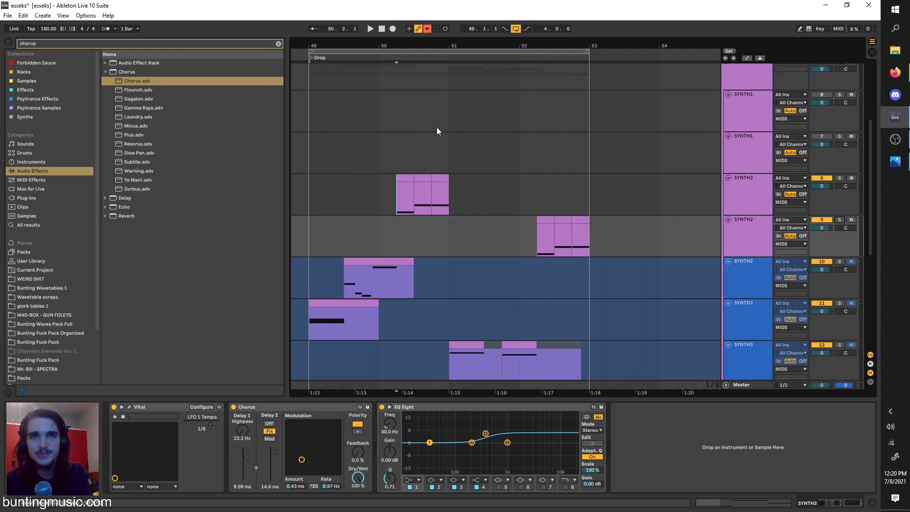
pyautogui.scroll(-2, 411, 180)
pyautogui.scroll(1, 410, 179)
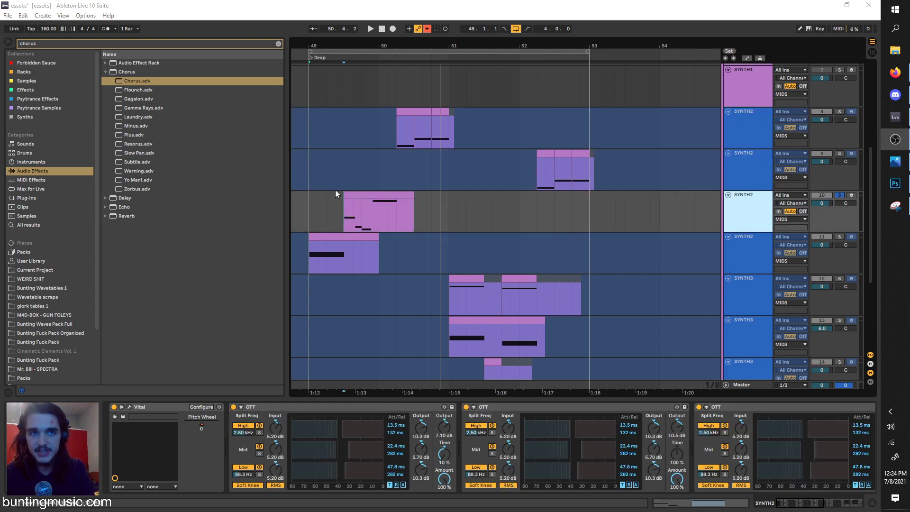
# Step: Play the soloed SYNTH2 part on track 10 from just before its clip
pyautogui.click(340, 213)
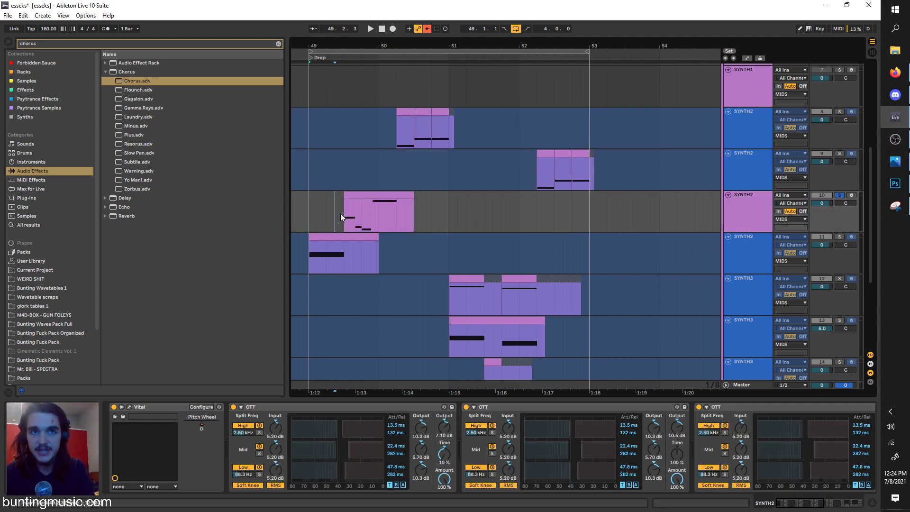
pyautogui.press('space')
pyautogui.press('space')
pyautogui.press('space')
pyautogui.click(752, 199)
pyautogui.scroll(-6, 405, 235)
pyautogui.press('space')
# Step: Solo the SYNTH3 track with the short clip after bar 51 (track 14) and play it
pyautogui.click(480, 313)
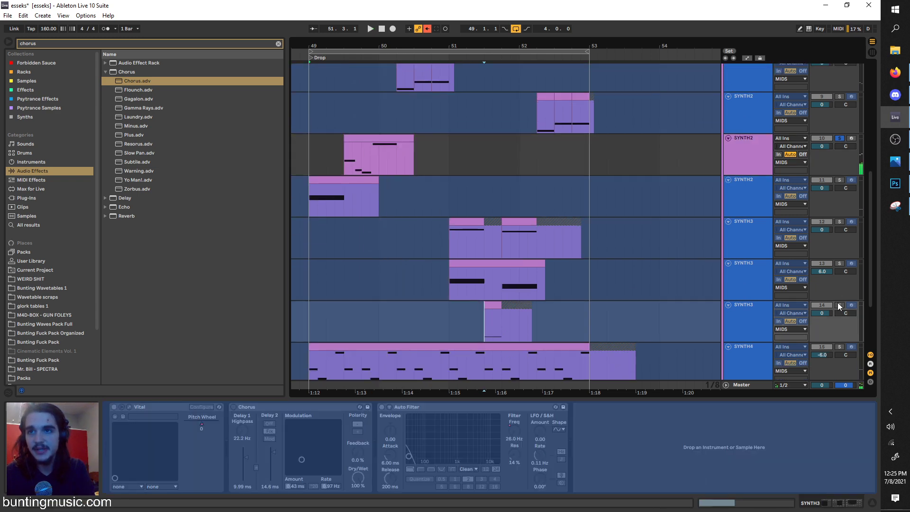
pyautogui.click(838, 305)
pyautogui.press('space')
pyautogui.press('space')
# Step: Return to the SYNTH2 clip on track 10, solo that track again and play it
pyautogui.click(343, 159)
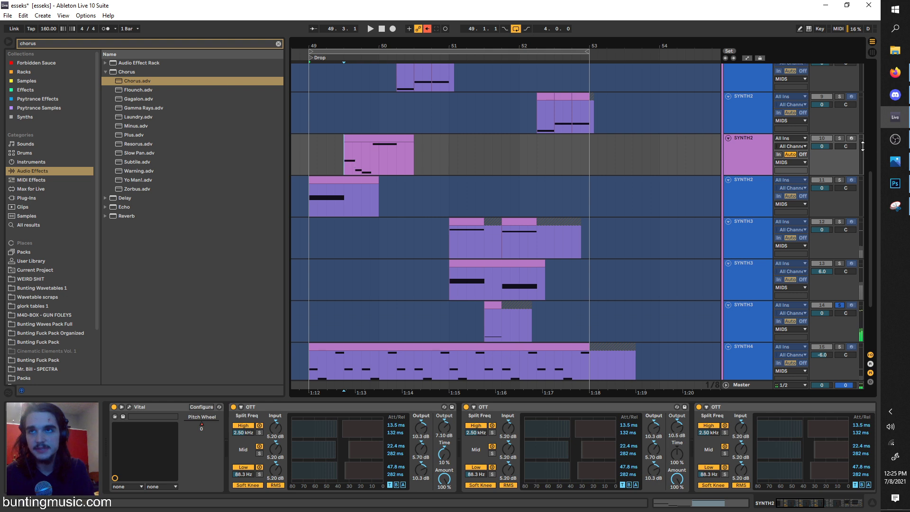
pyautogui.press('space')
pyautogui.click(804, 147)
pyautogui.click(769, 146)
pyautogui.press('space')
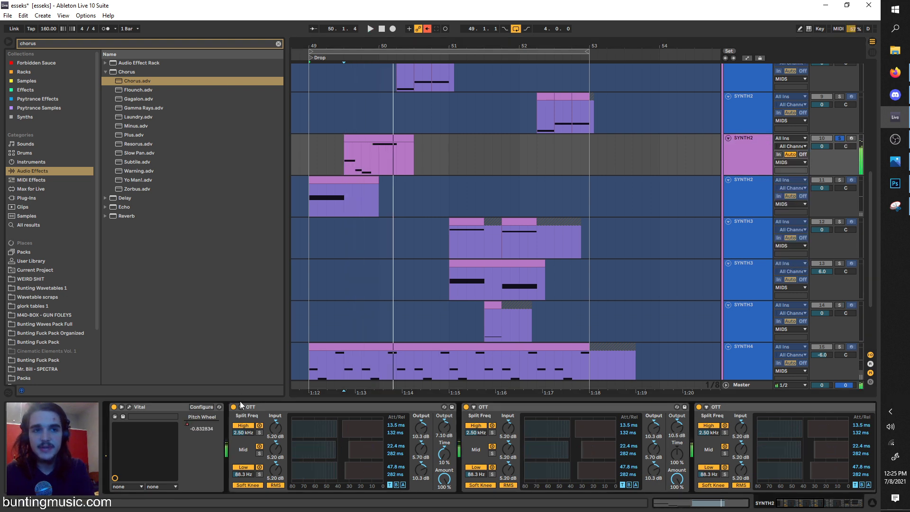
# Step: Turn off the OTT devices, Hiss and Auto Filter in track 10's effect chain
pyautogui.click(233, 407)
pyautogui.click(466, 407)
pyautogui.scroll(-2, 601, 421)
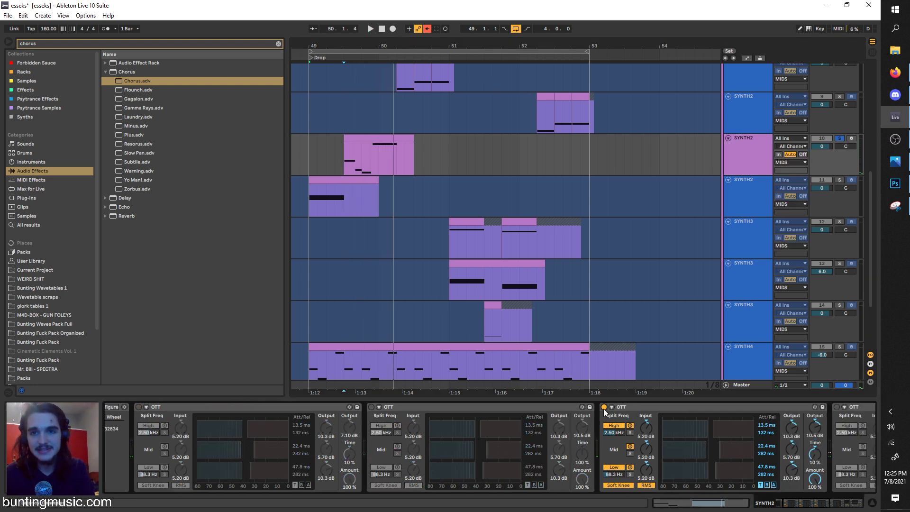
pyautogui.click(604, 407)
pyautogui.scroll(-4, 616, 412)
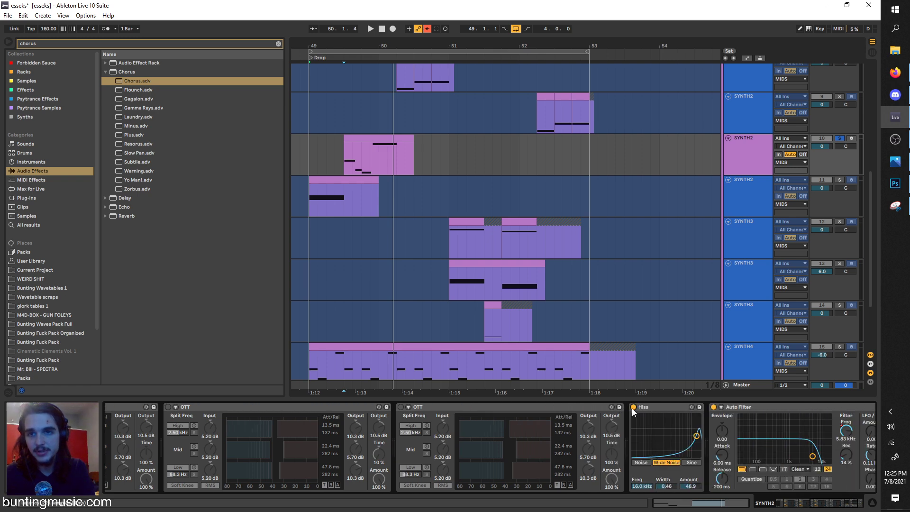
pyautogui.click(633, 406)
pyautogui.click(713, 407)
pyautogui.scroll(8, 474, 426)
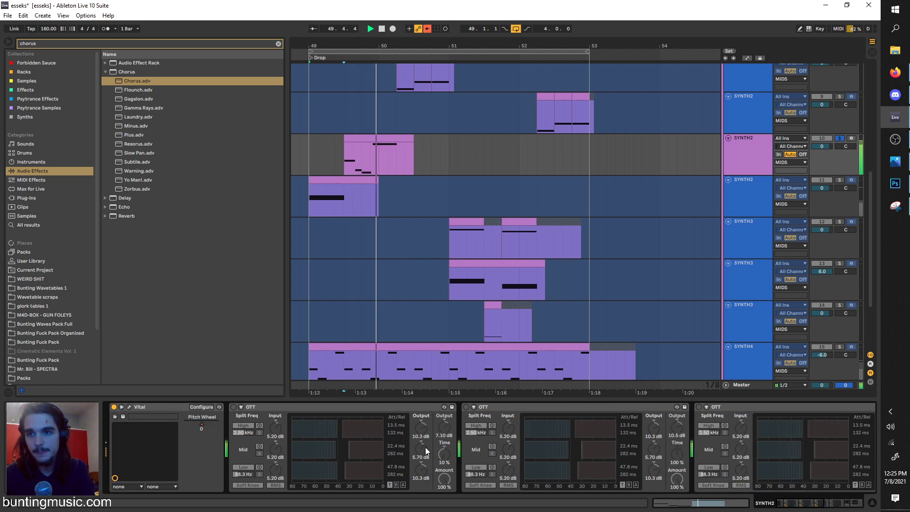
# Step: Open Vital on track 10 and compare the sound with oscillator 2 switched off and on
pyautogui.click(128, 409)
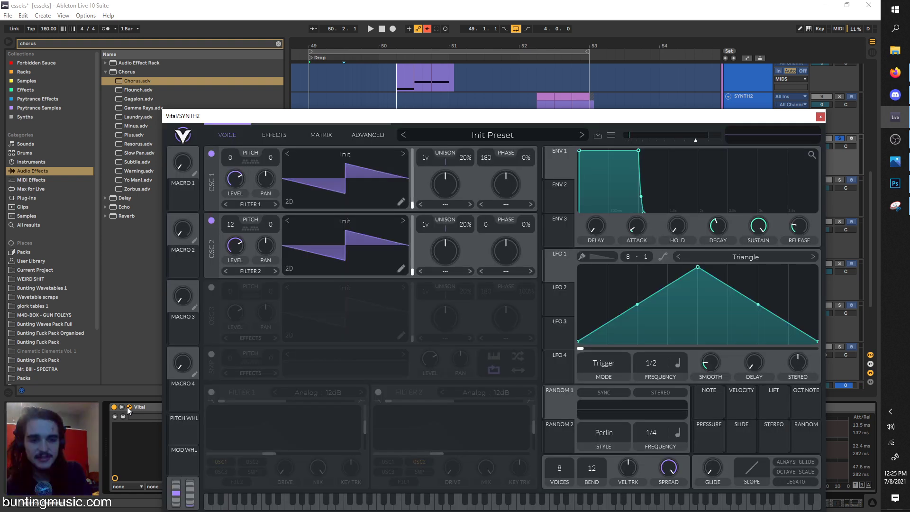
pyautogui.press('space')
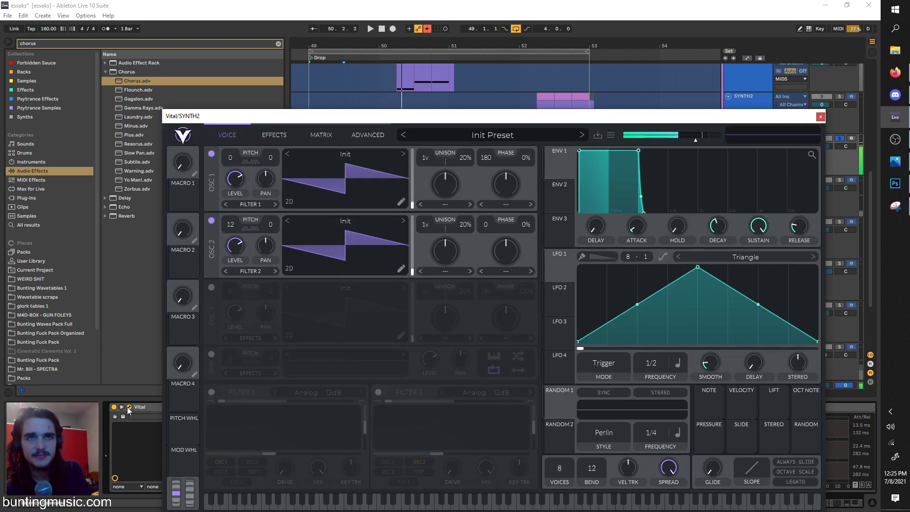
pyautogui.click(211, 220)
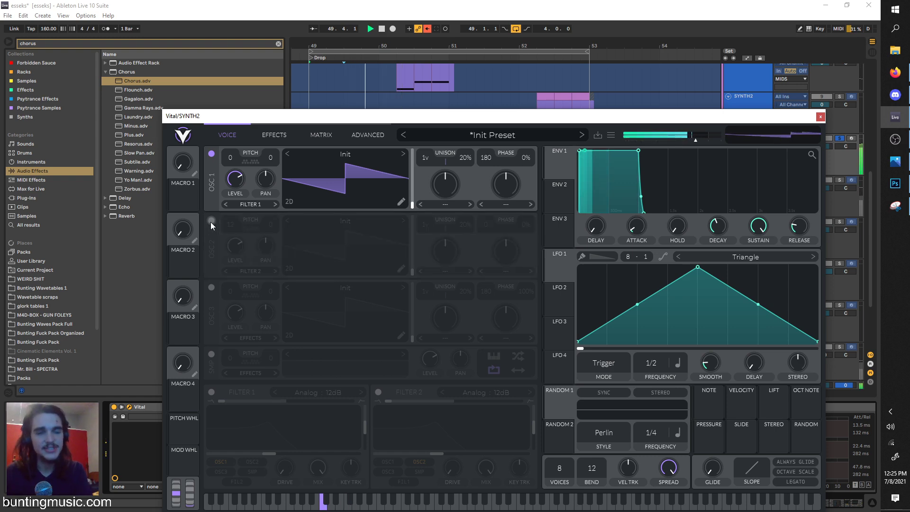
pyautogui.click(211, 220)
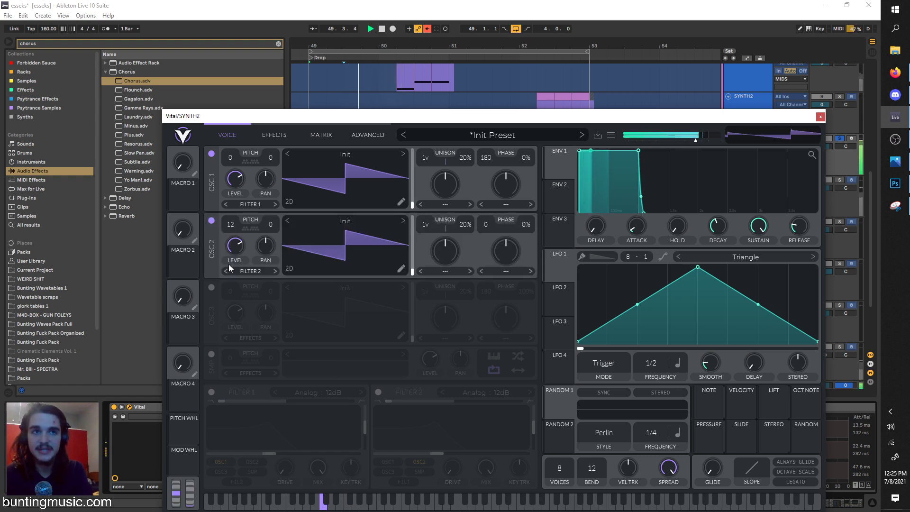
pyautogui.moveTo(231, 228); pyautogui.dragTo(243, 183)
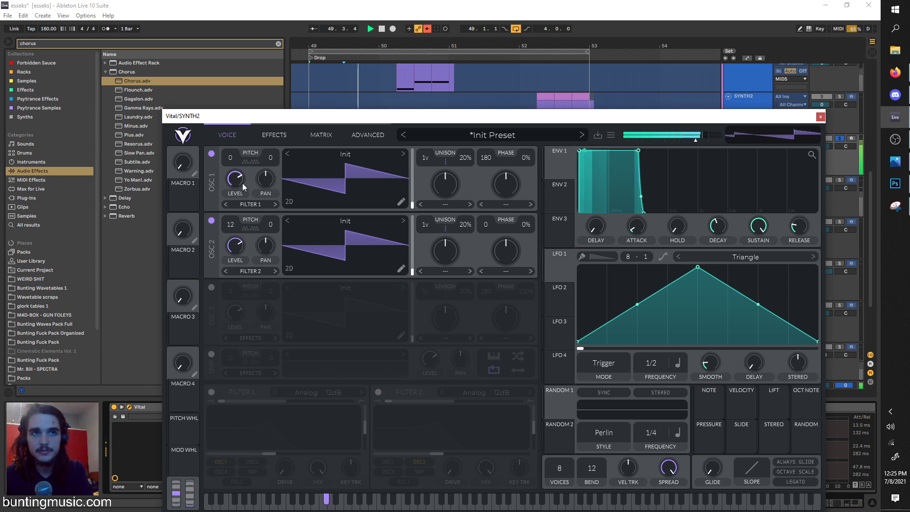
pyautogui.click(211, 220)
pyautogui.click(211, 220)
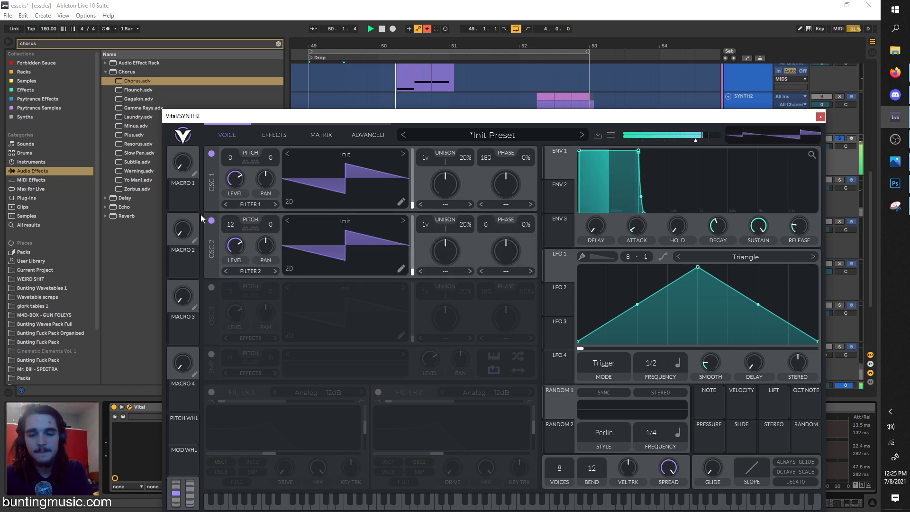
pyautogui.press('space')
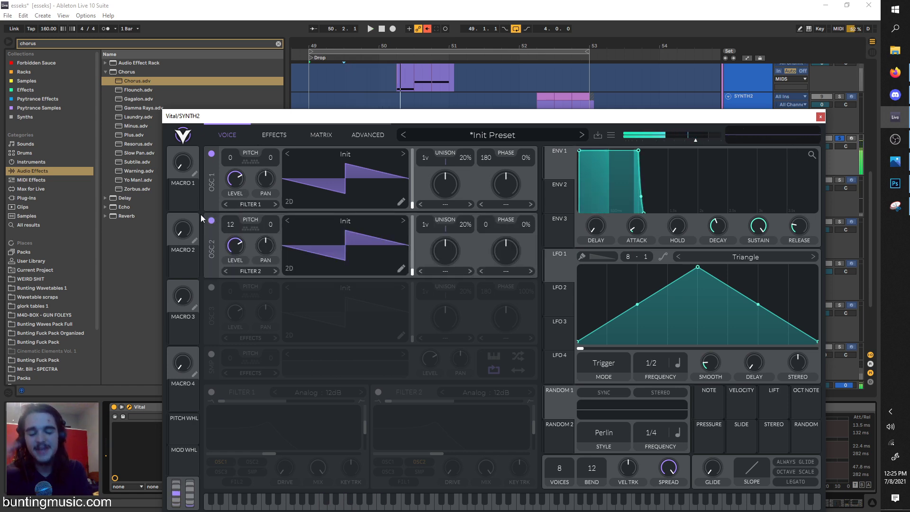
# Step: Check Vital's effects page for the track 10 sound and close the plugin
pyautogui.click(273, 134)
pyautogui.click(234, 139)
pyautogui.click(234, 136)
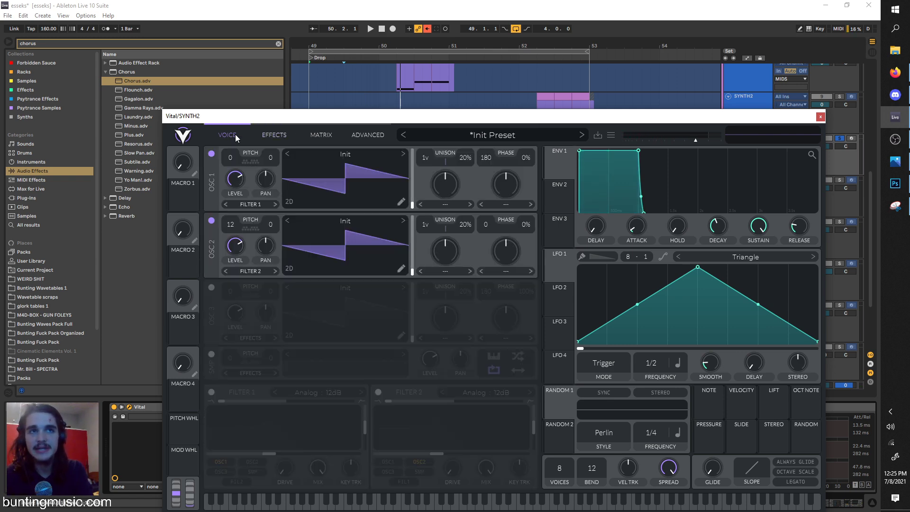
pyautogui.click(819, 118)
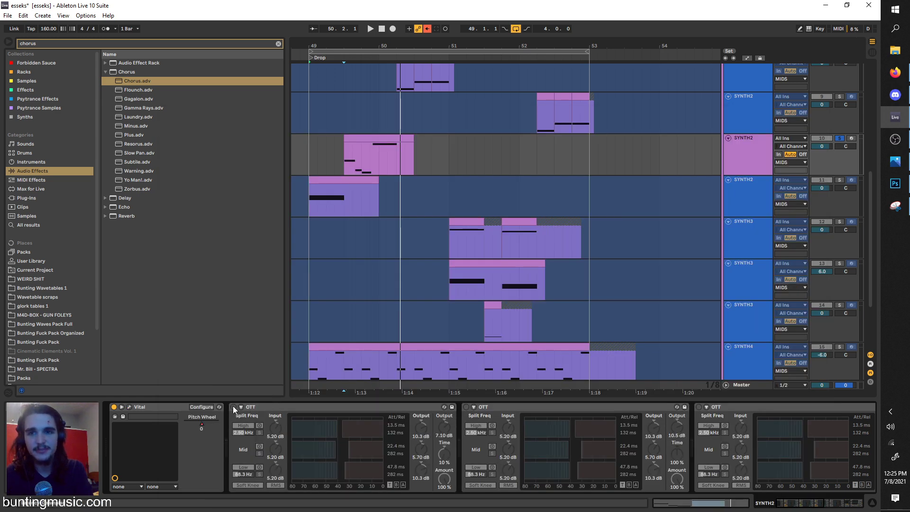
# Step: Search the audio effects for "ott" and add the OTT preset at the end of track 10's chain
pyautogui.press('space')
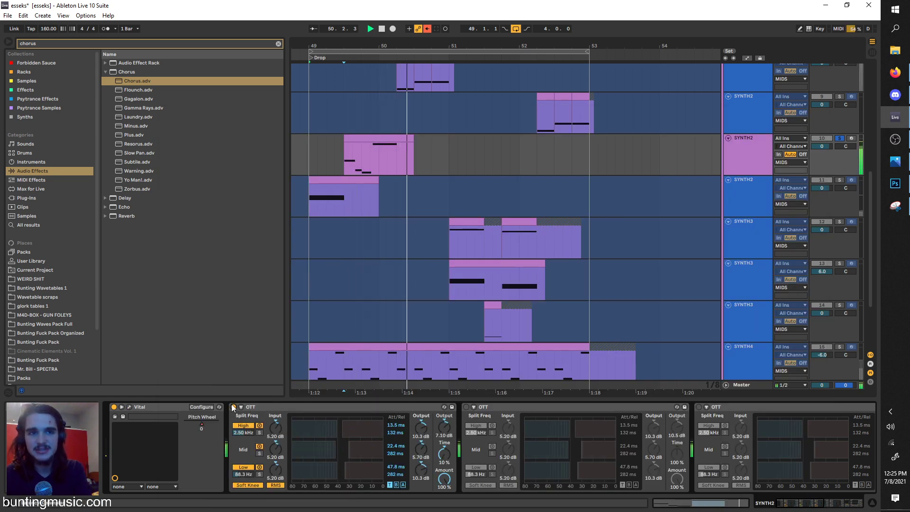
pyautogui.press('space')
pyautogui.hotkey('ctrl', 'f')
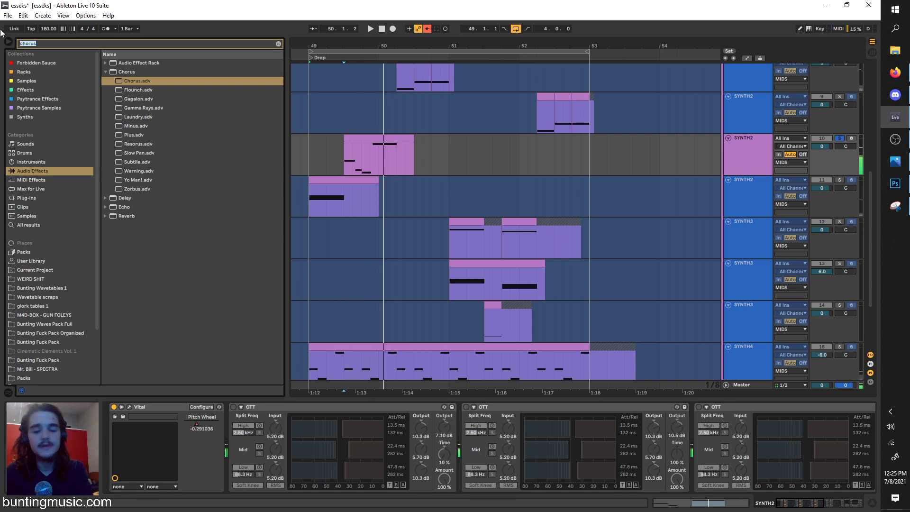
pyautogui.write('ott')
pyautogui.click(129, 72)
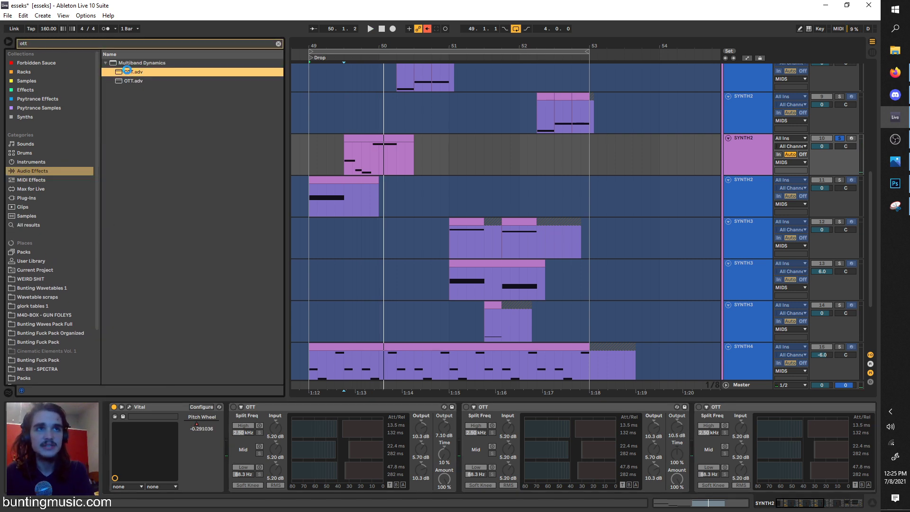
# Step: Set the new OTT's time to 10 %, raise its overall output gain and play the part
pyautogui.press('space')
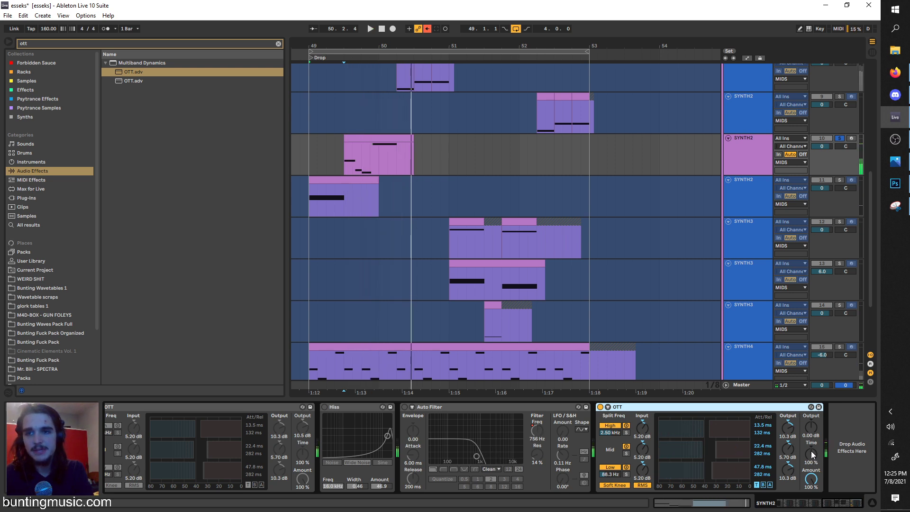
pyautogui.moveTo(814, 454); pyautogui.dragTo(814, 478)
pyautogui.press('space')
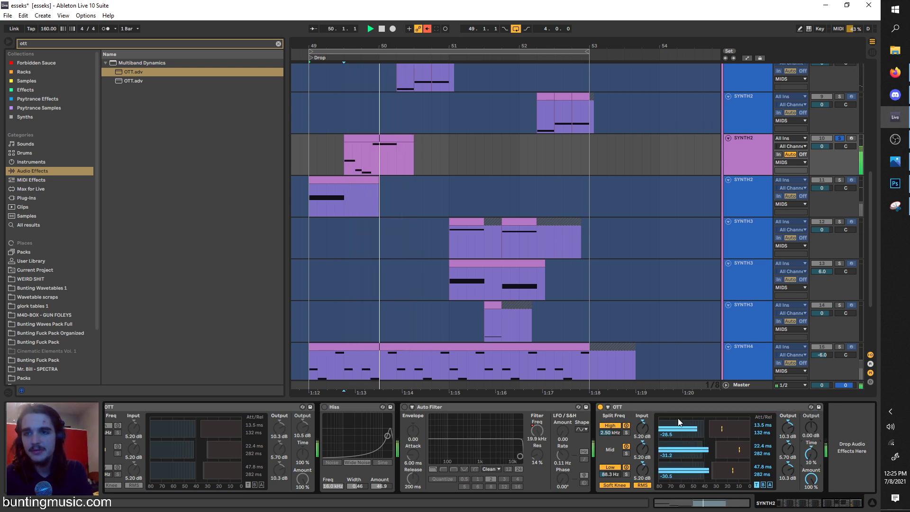
pyautogui.moveTo(809, 429); pyautogui.dragTo(809, 408)
pyautogui.press('space')
pyautogui.press('space')
pyautogui.press('space')
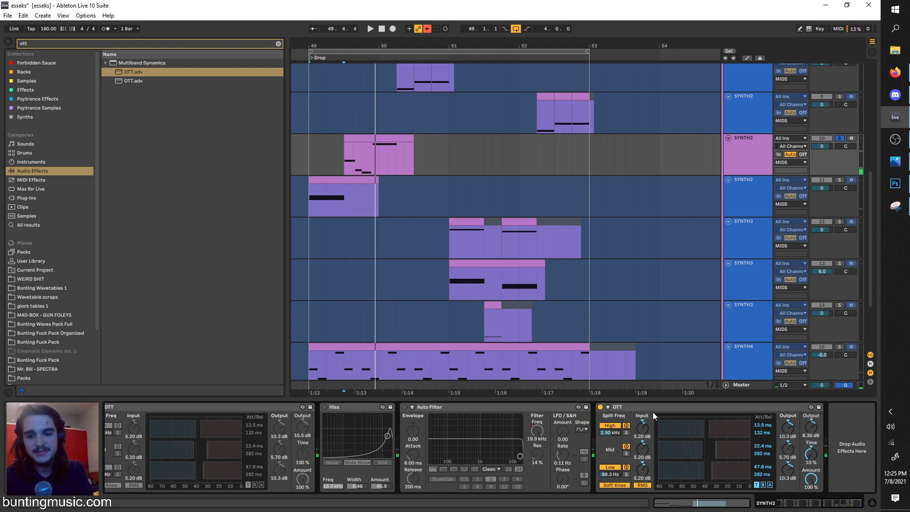
# Step: Duplicate the last OTT on track 10 several times and play the part through the stacked compressors
pyautogui.press('space')
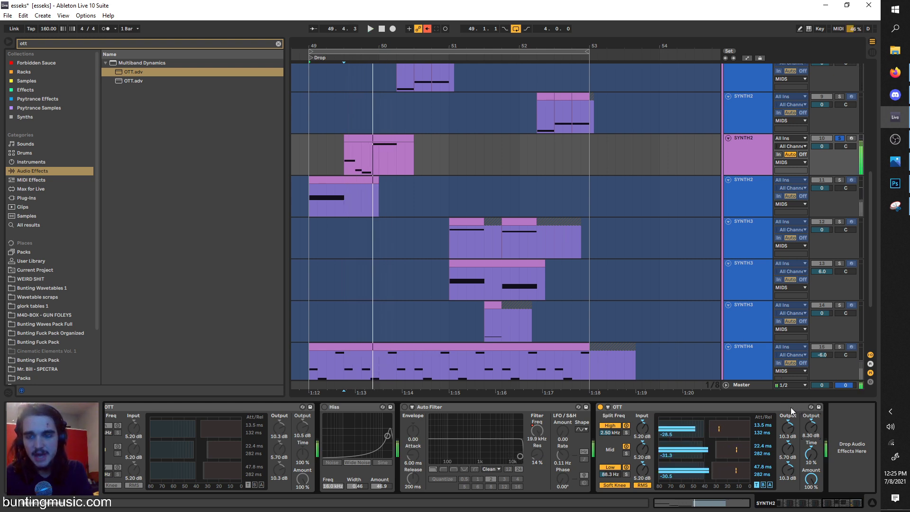
pyautogui.click(788, 409)
pyautogui.hotkey('ctrl', 'd')
pyautogui.press('space')
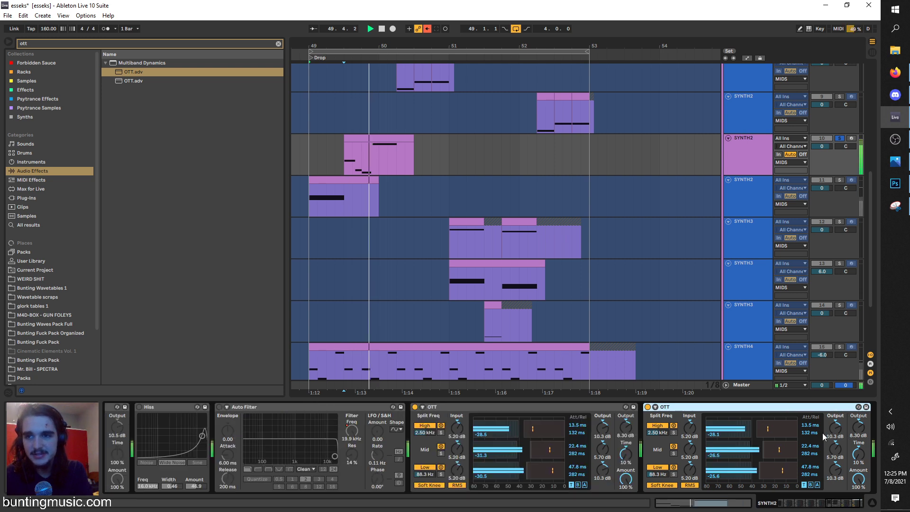
pyautogui.press('space')
pyautogui.hotkey('ctrl', 'd')
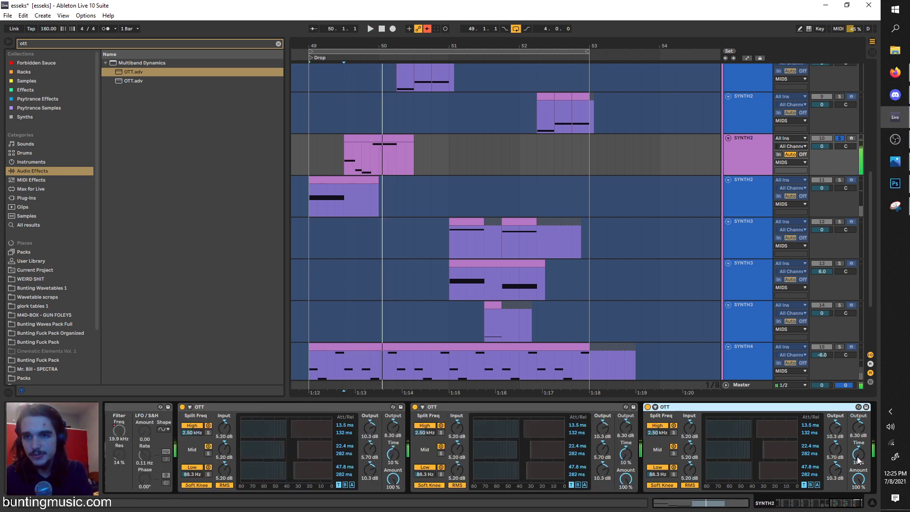
pyautogui.press('space')
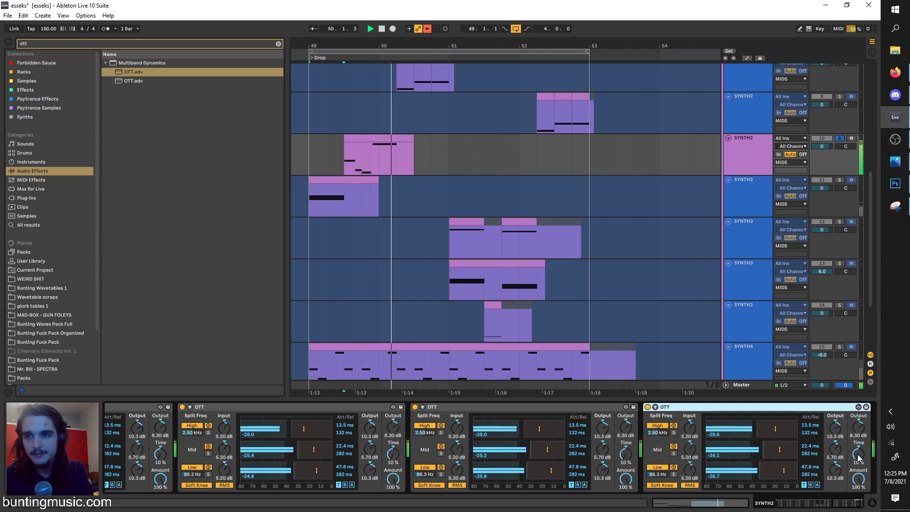
pyautogui.press('space')
# Step: Try longer times on the stacked OTTs, bypass the earlier copies, and lower the last copy's time while playing
pyautogui.moveTo(853, 456); pyautogui.dragTo(853, 417)
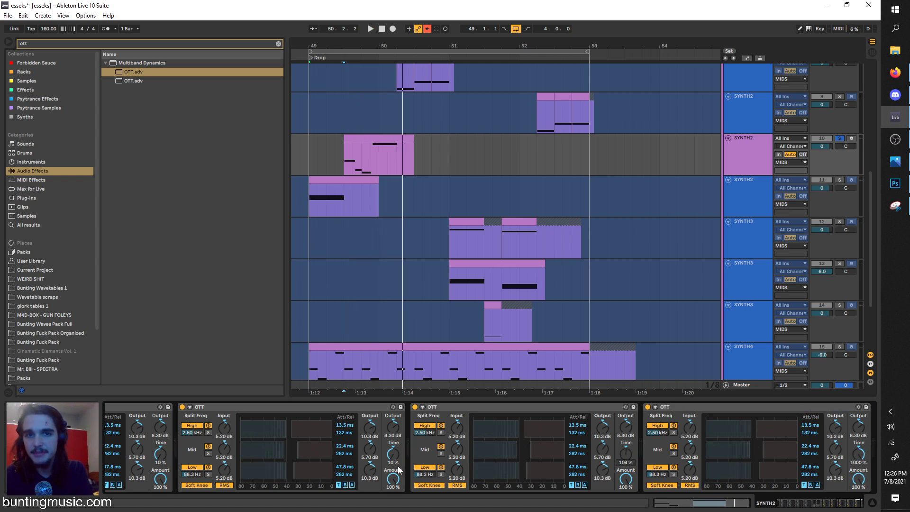
pyautogui.press('space')
pyautogui.scroll(6, 385, 453)
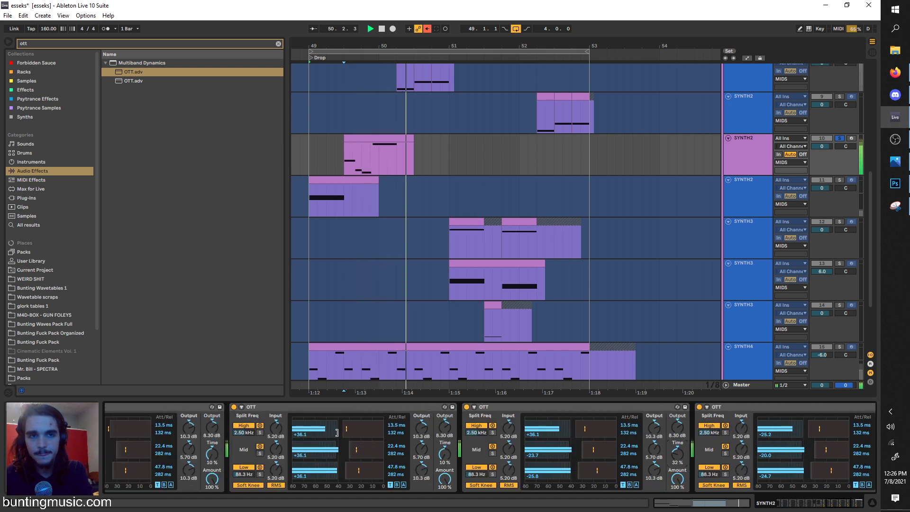
pyautogui.press('space')
pyautogui.click(233, 406)
pyautogui.click(466, 407)
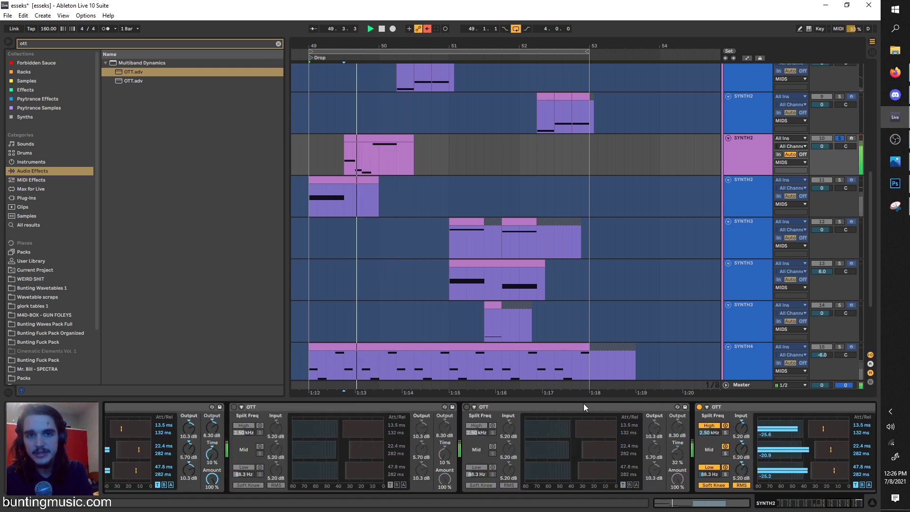
pyautogui.click(699, 407)
pyautogui.scroll(-5, 699, 405)
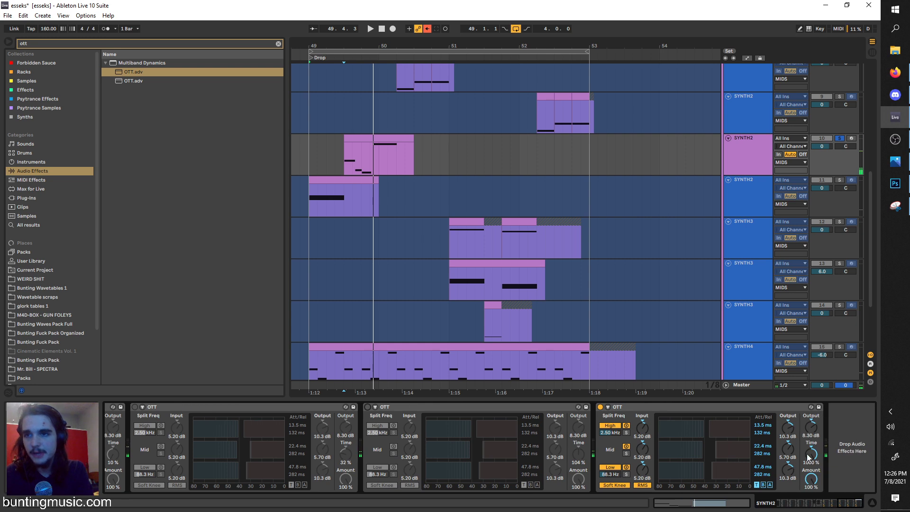
pyautogui.moveTo(811, 454); pyautogui.dragTo(811, 501)
pyautogui.press('space')
pyautogui.press('space')
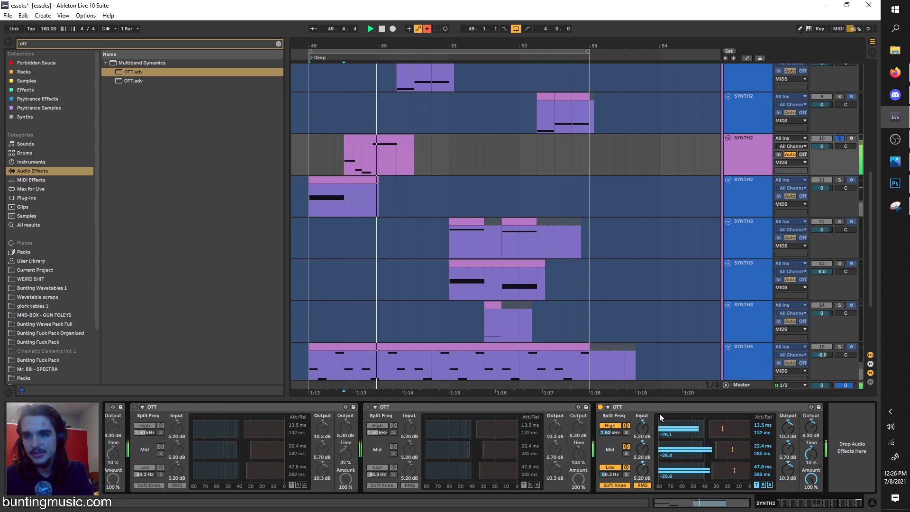
# Step: Delete the surplus OTT copies from the end of track 10's chain
pyautogui.click(658, 407)
pyautogui.press('space')
pyautogui.press('Delete')
pyautogui.click(243, 405)
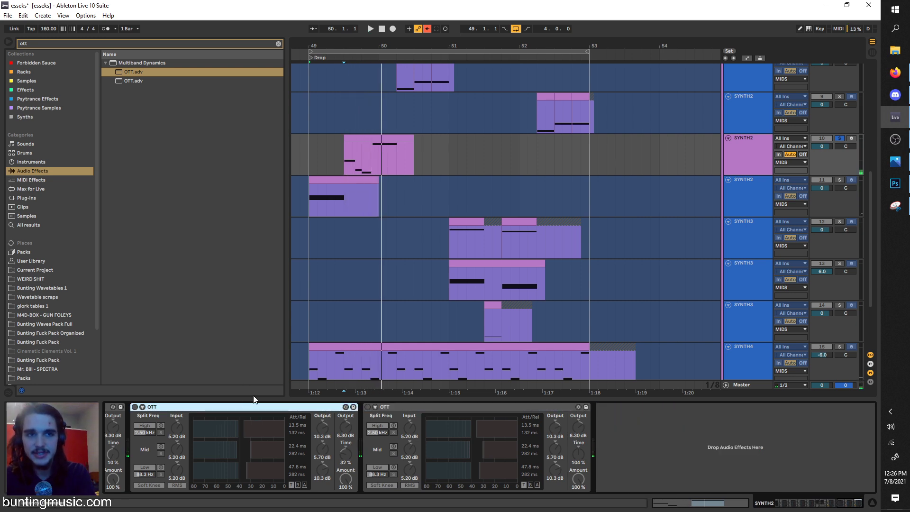
pyautogui.press('Delete')
pyautogui.press('Delete')
pyautogui.scroll(5, 226, 417)
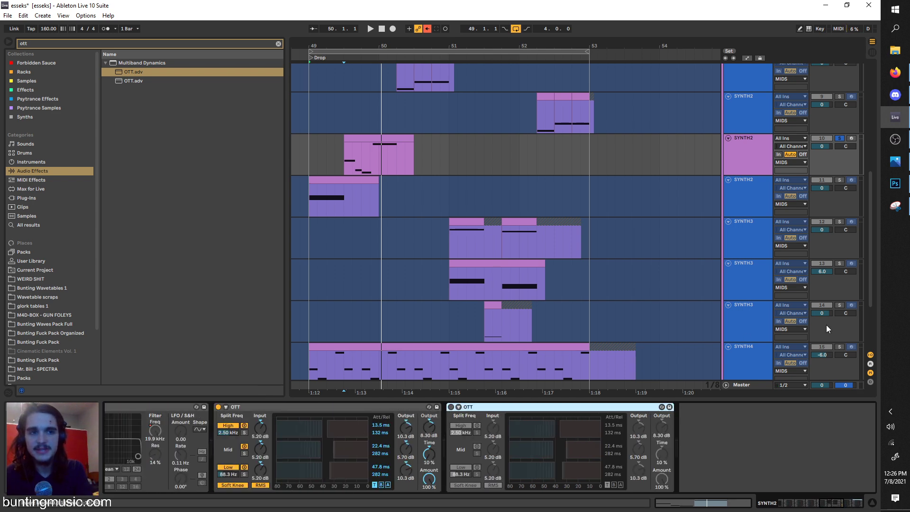
# Step: Show the automation lanes in the arrangement and open Vital on track 10
pyautogui.click(739, 182)
pyautogui.click(746, 154)
pyautogui.press('a')
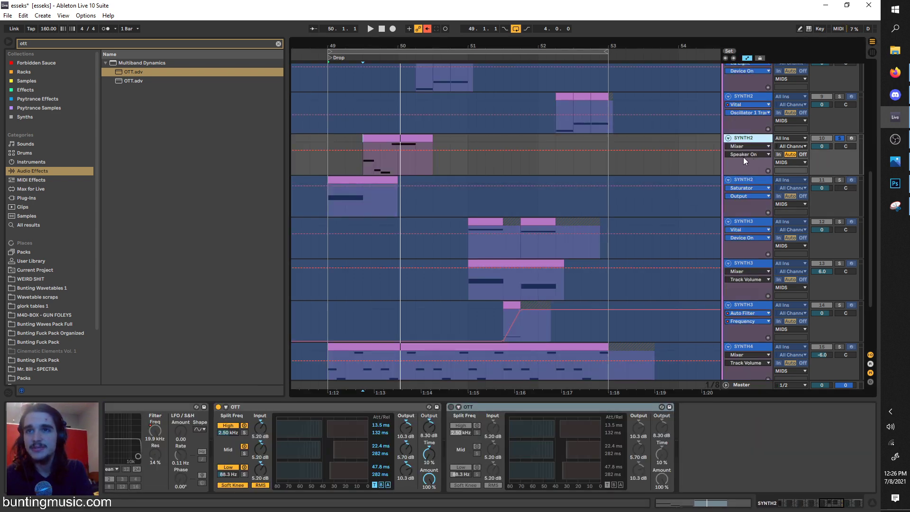
pyautogui.click(741, 155)
pyautogui.click(740, 141)
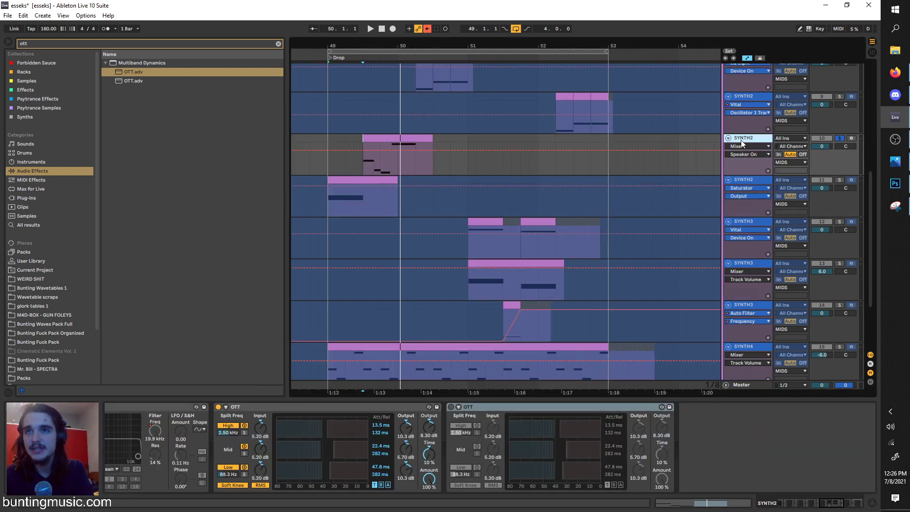
pyautogui.click(830, 499)
pyautogui.moveTo(835, 502); pyautogui.dragTo(780, 501)
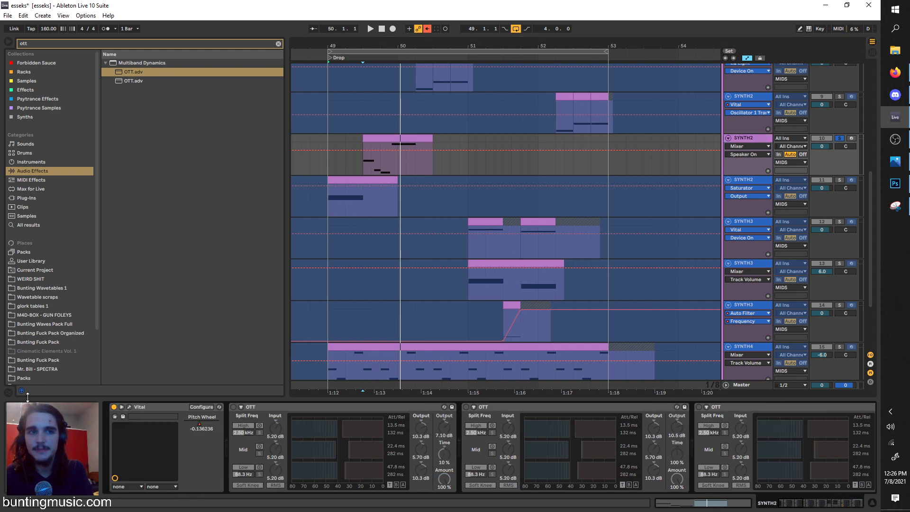
pyautogui.click(129, 407)
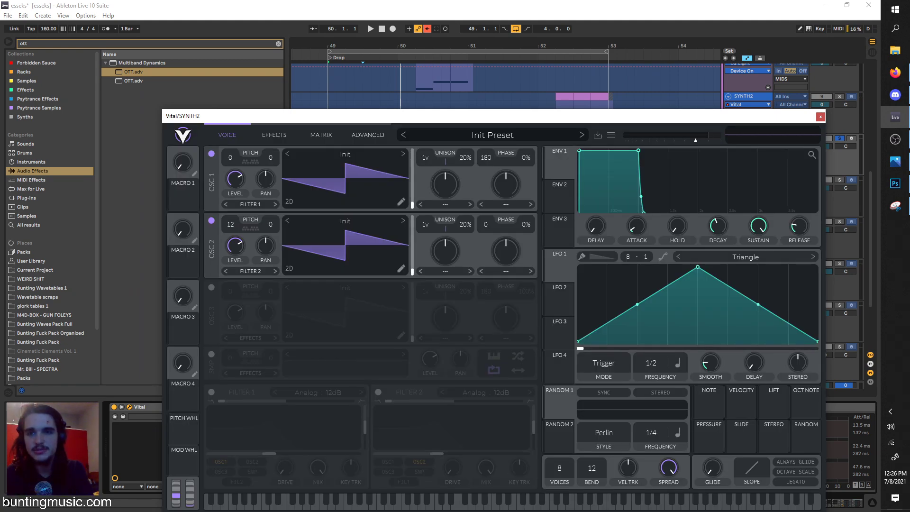
# Step: Move the Vital window to uncover track 10's pitch wheel automation, set playback to start at bar 50 and re-enable automation
pyautogui.moveTo(453, 124); pyautogui.dragTo(439, 54)
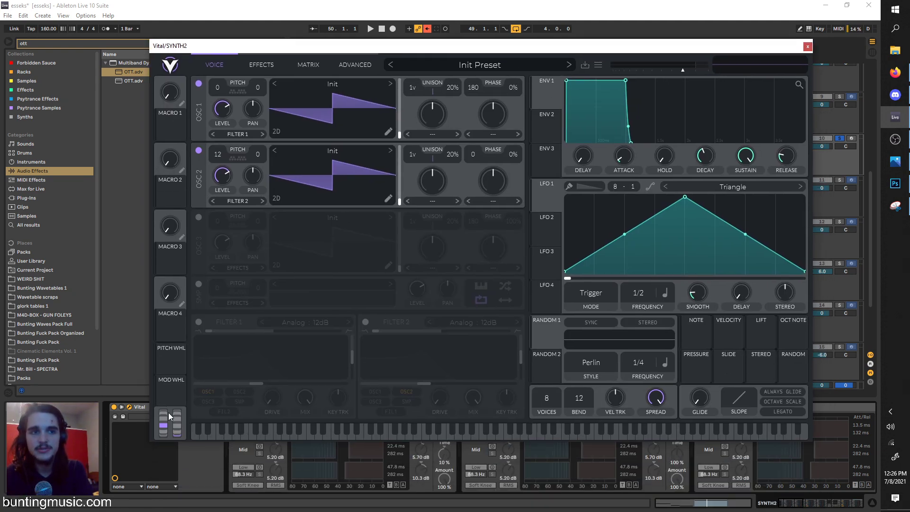
pyautogui.moveTo(331, 44); pyautogui.dragTo(353, 309)
pyautogui.click(396, 168)
pyautogui.click(425, 29)
pyautogui.click(427, 237)
pyautogui.moveTo(505, 308); pyautogui.dragTo(466, 67)
# Step: Try a pitch bend range of 6 in Vital, return it to 12, play the part and close the plugin
pyautogui.moveTo(563, 424); pyautogui.dragTo(563, 432)
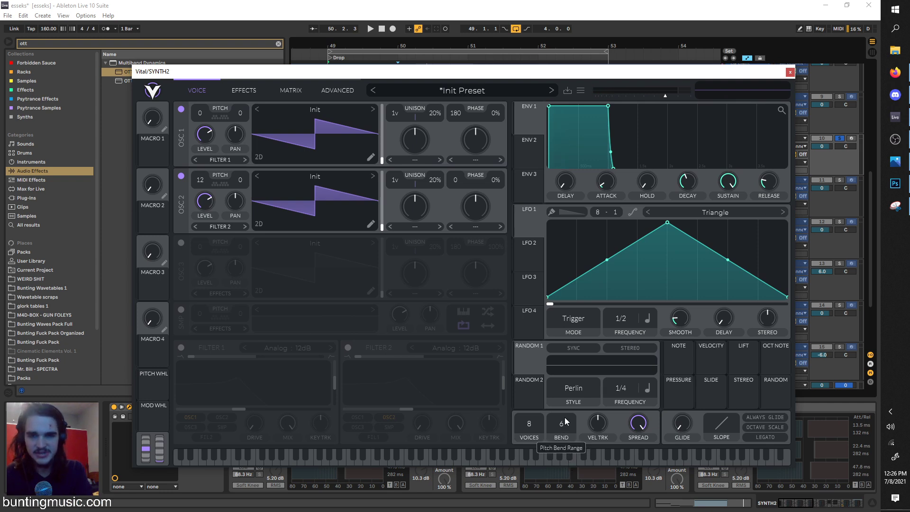
pyautogui.moveTo(572, 389); pyautogui.dragTo(574, 372)
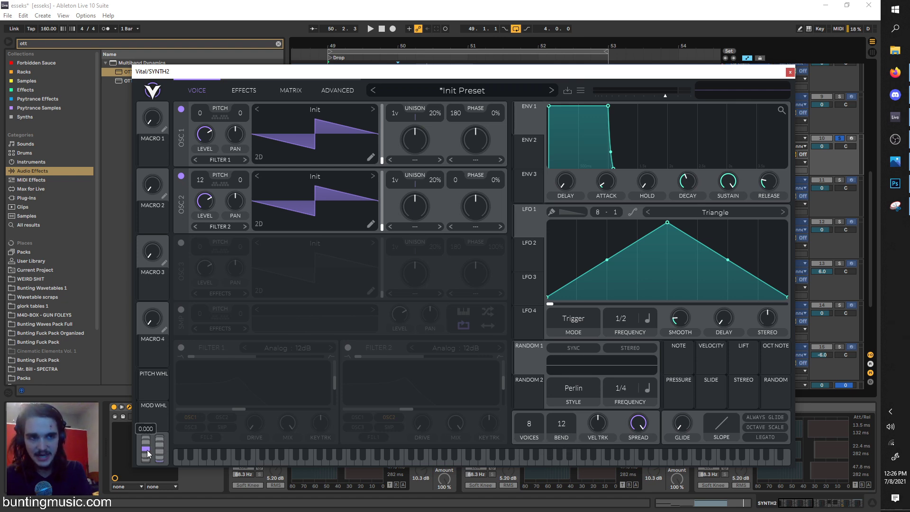
pyautogui.press('space')
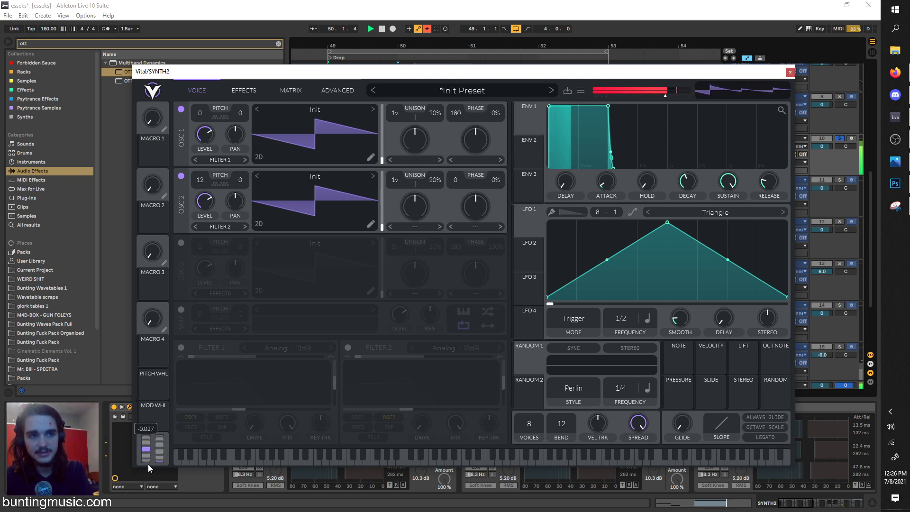
pyautogui.press('space')
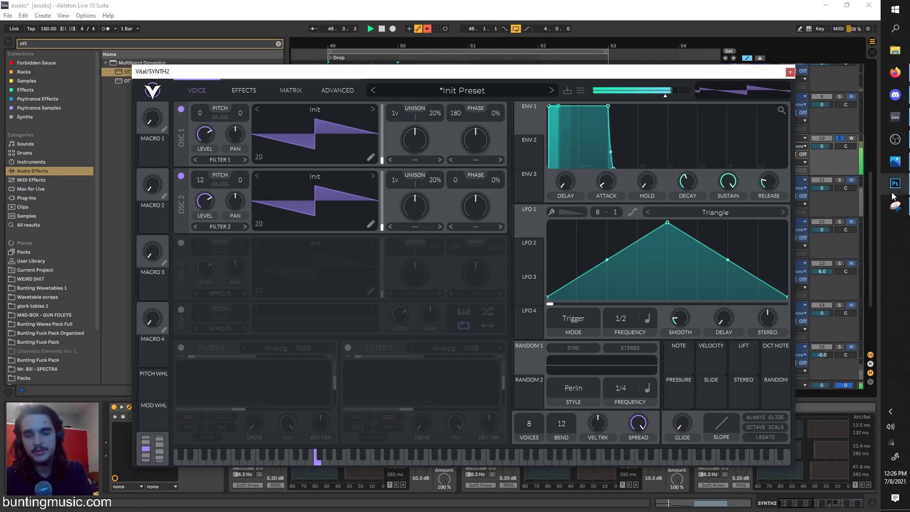
pyautogui.press('space')
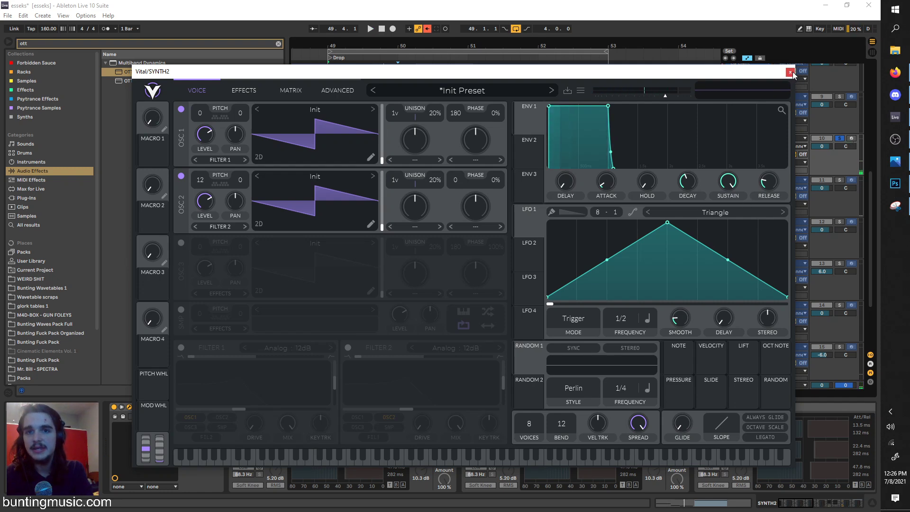
pyautogui.click(790, 72)
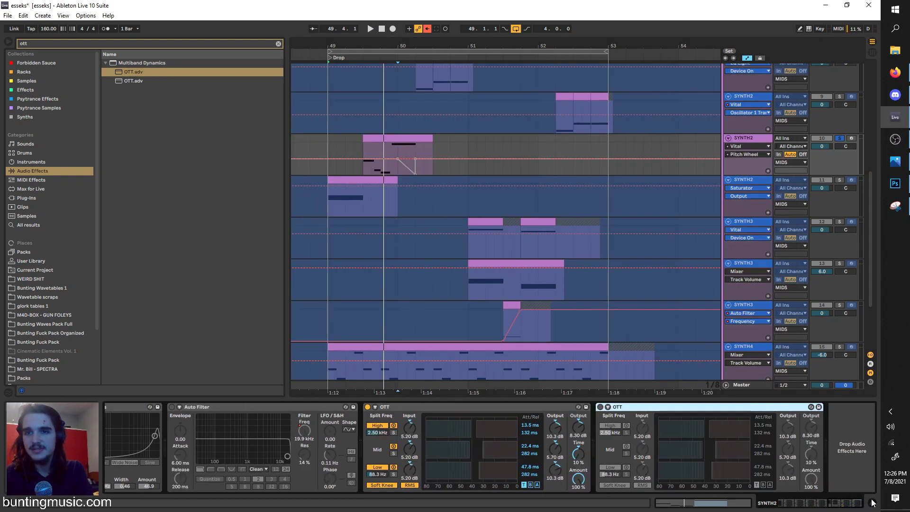
# Step: Search the audio effects for "hiss", add the Hiss preset at the end of track 10's chain and play the part
pyautogui.press('space')
pyautogui.click(601, 409)
pyautogui.hotkey('ctrl', 'f')
pyautogui.write('hiss')
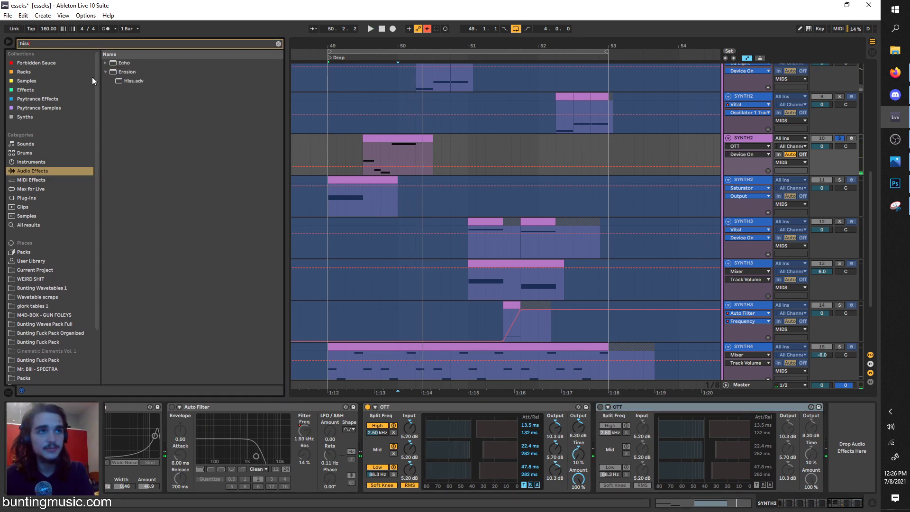
pyautogui.moveTo(130, 82); pyautogui.dragTo(349, 157)
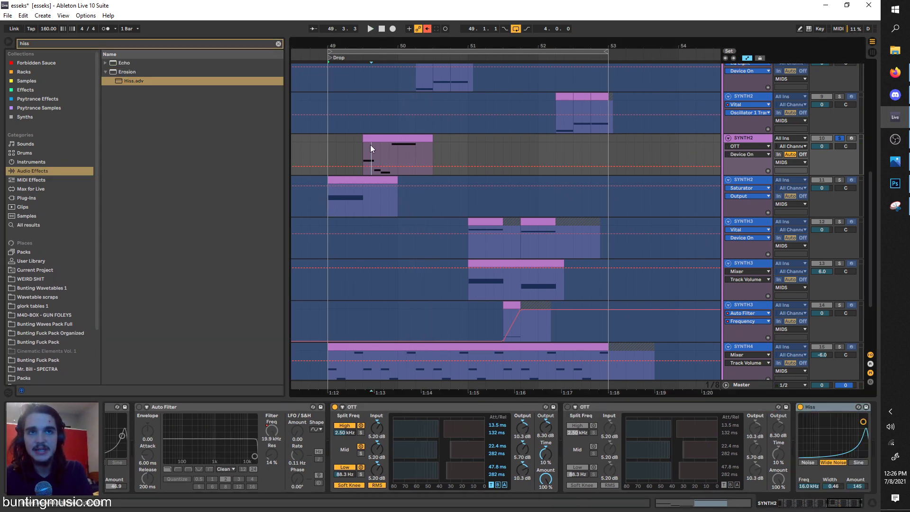
pyautogui.press('space')
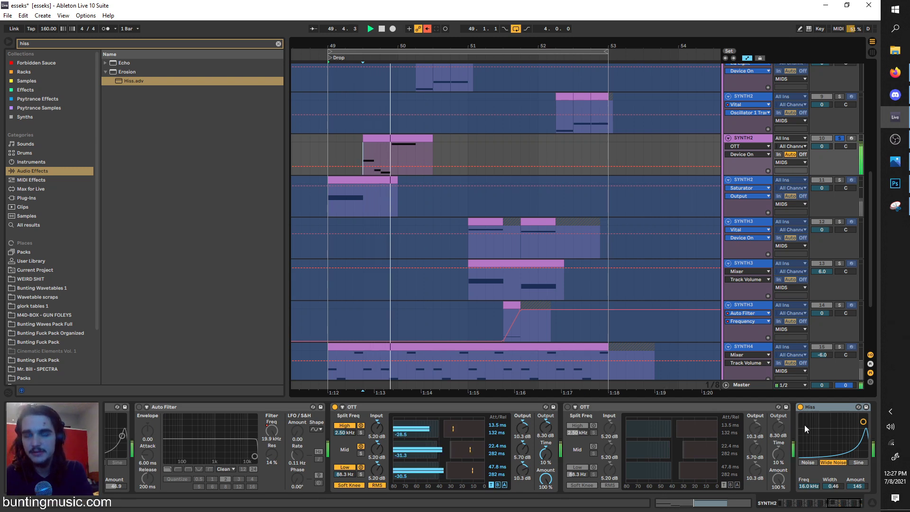
pyautogui.press('space')
pyautogui.press('space')
pyautogui.press('space')
# Step: Move the Auto Filter to the end of track 10's chain, after the new Hiss, and play the part
pyautogui.moveTo(841, 503); pyautogui.dragTo(828, 503)
pyautogui.click(545, 408)
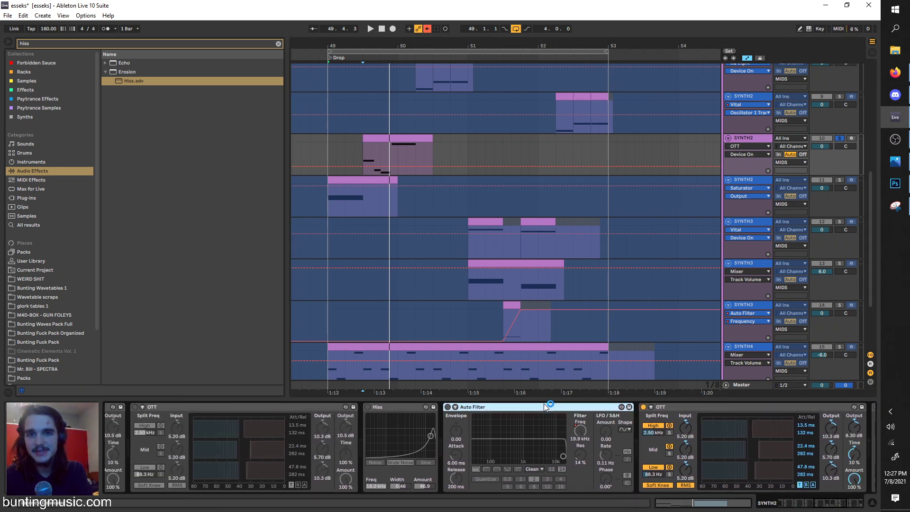
pyautogui.hscroll(10, 841, 450)
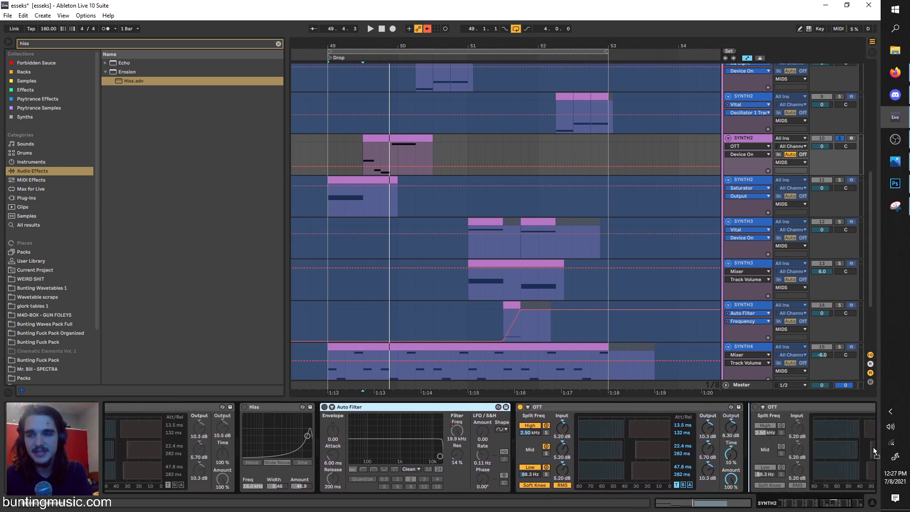
pyautogui.hscroll(5, 875, 450)
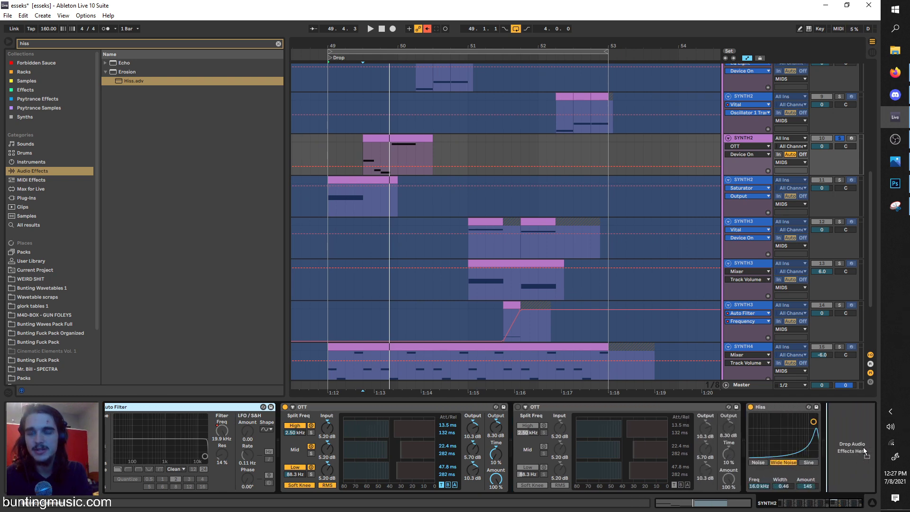
pyautogui.moveTo(684, 409); pyautogui.dragTo(837, 431)
pyautogui.press('space')
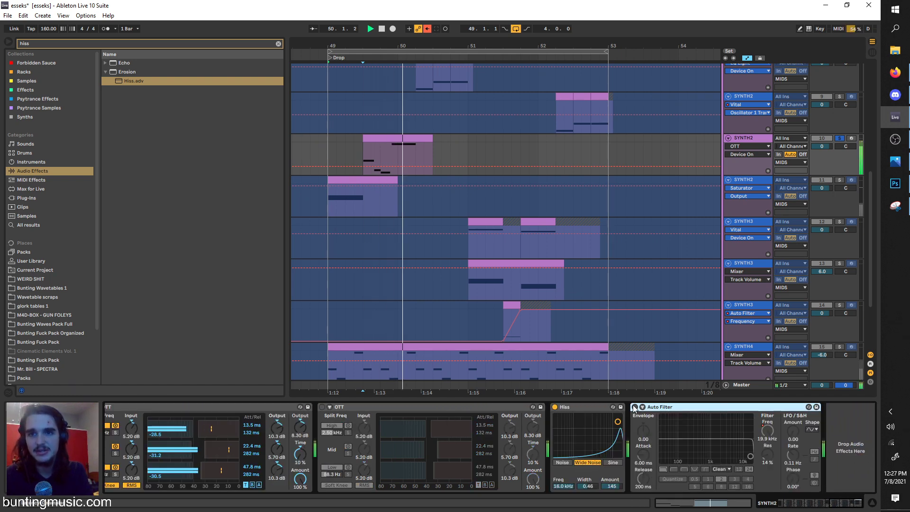
# Step: Switch on the Auto Filter, show its Frequency automation on track 10 and play the sweep from bar 50
pyautogui.moveTo(755, 430)
pyautogui.mouseDown()
pyautogui.moveTo(758, 455)
pyautogui.moveTo(760, 431)
pyautogui.mouseUp()
pyautogui.click(395, 169)
pyautogui.press('space')
pyautogui.press('space')
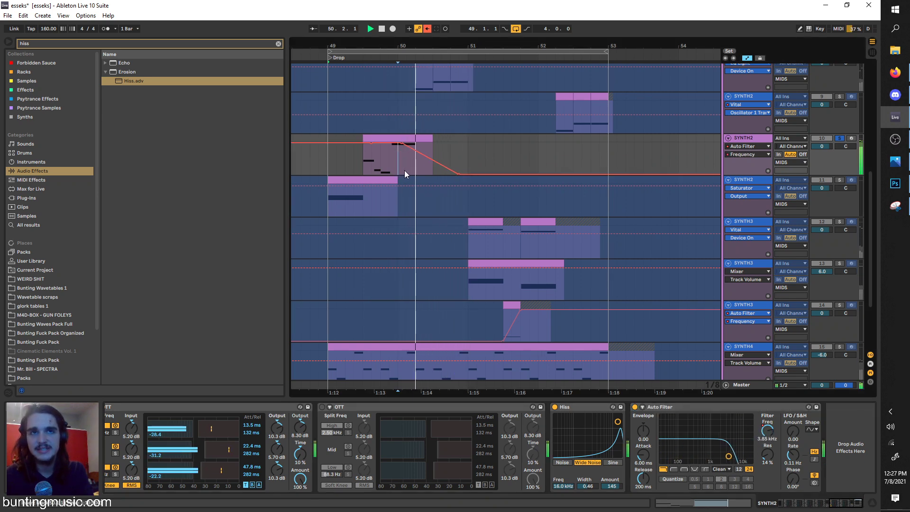
pyautogui.press('space')
pyautogui.press('space')
pyautogui.press('space')
pyautogui.press('space')
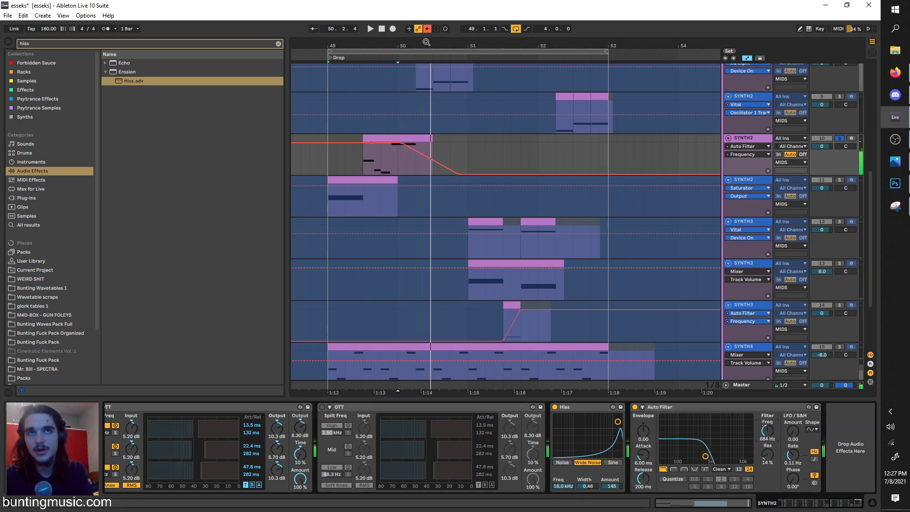
# Step: Compare track 10's sound with the Auto Filter off and on during playback
pyautogui.press('space')
pyautogui.press('space')
pyautogui.click(636, 407)
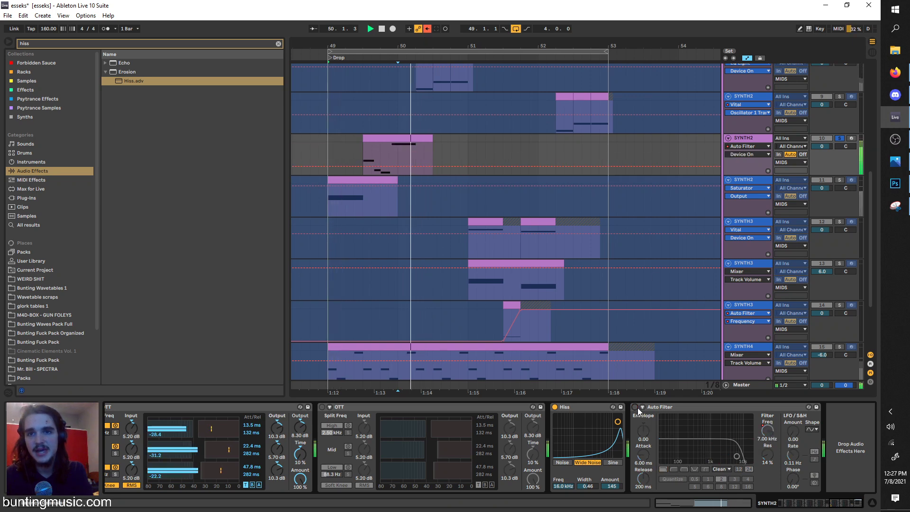
pyautogui.click(635, 407)
# Step: Take track 10 out of solo, play the drop from bar 49 and from the track's clip start, and return to its chain's start
pyautogui.click(839, 137)
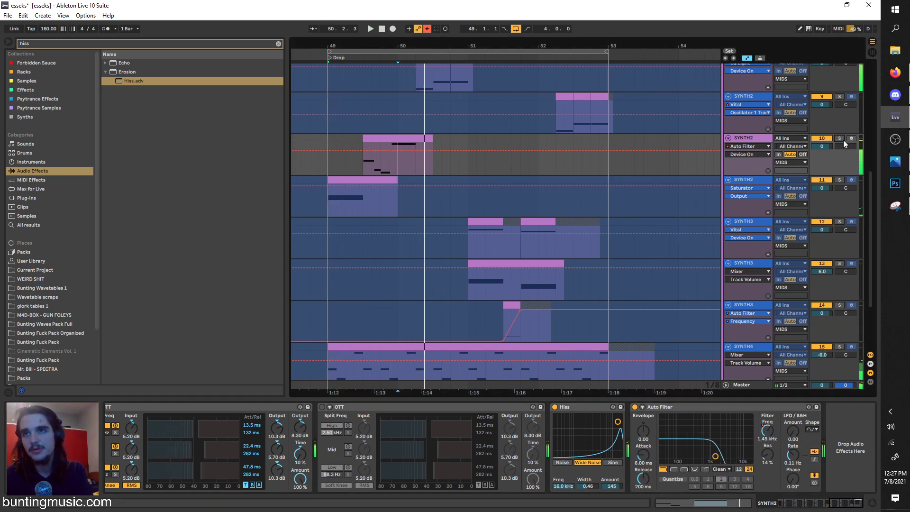
pyautogui.click(328, 170)
pyautogui.press('space')
pyautogui.click(363, 170)
pyautogui.press('space')
pyautogui.press('space')
pyautogui.press('space')
pyautogui.moveTo(846, 502); pyautogui.dragTo(788, 502)
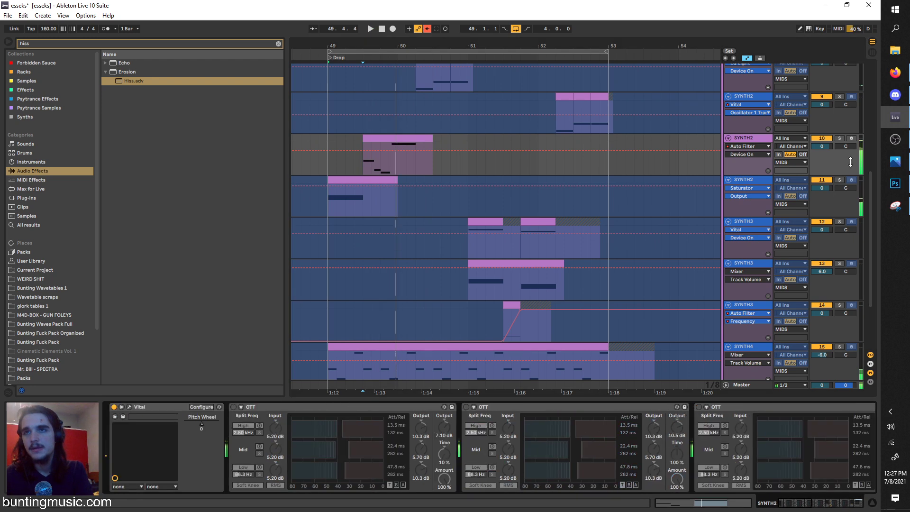
pyautogui.click(839, 138)
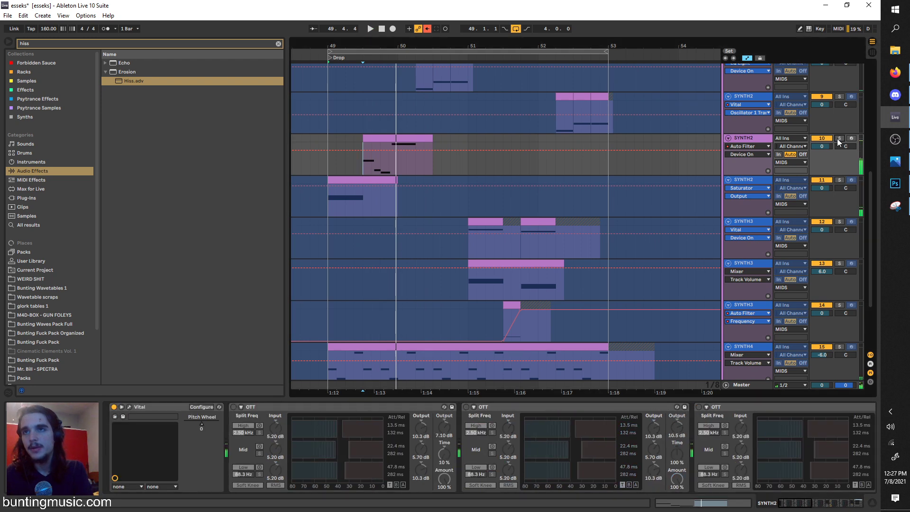
# Step: Switch off oscillator 2 in track 10's Vital, play the part and look through the wavetable list before closing the synth
pyautogui.click(130, 407)
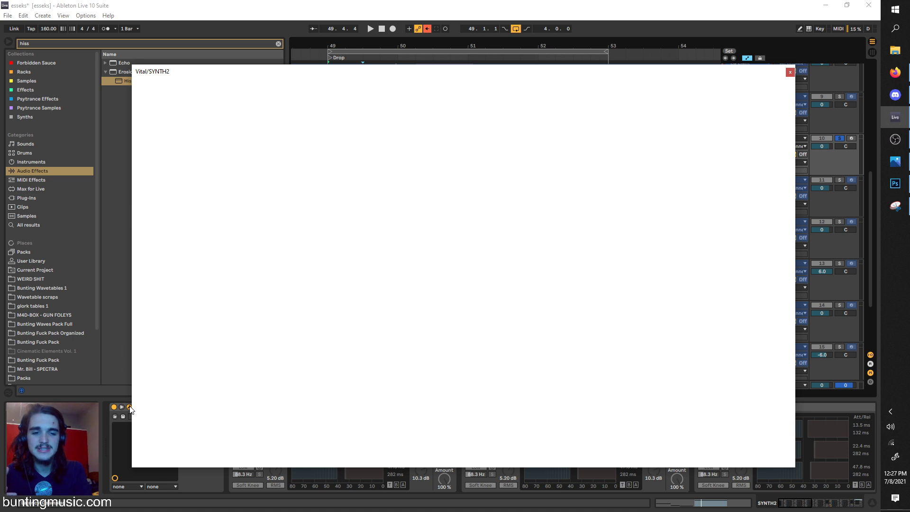
pyautogui.press('space')
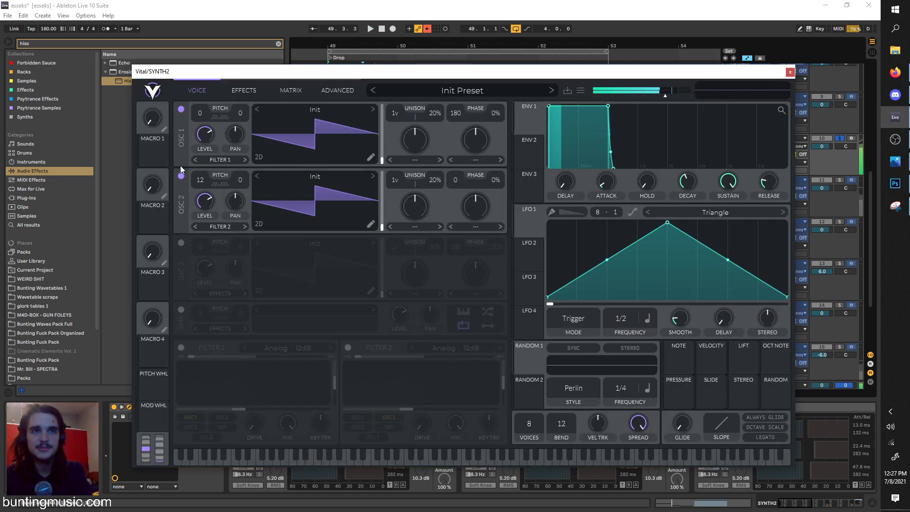
pyautogui.click(181, 176)
pyautogui.click(334, 105)
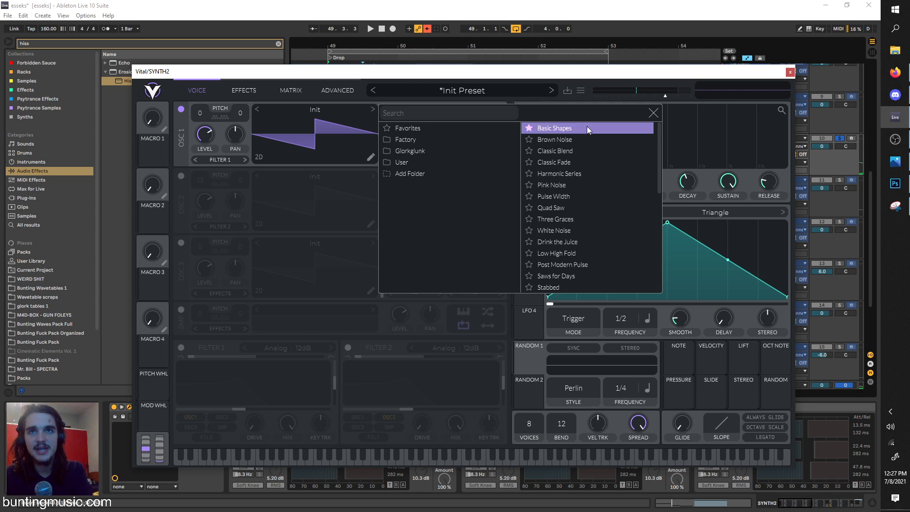
pyautogui.click(610, 122)
pyautogui.press('space')
pyautogui.click(651, 116)
pyautogui.click(791, 71)
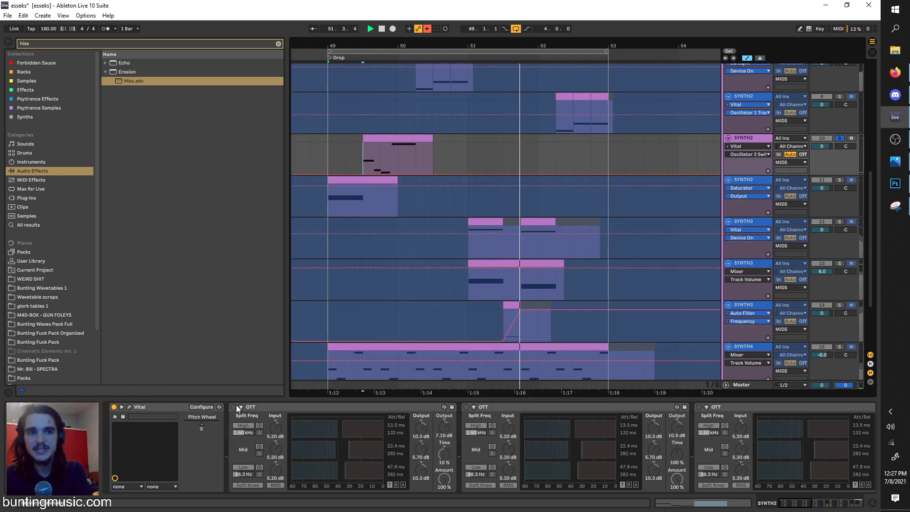
# Step: Switch on track 10's first three OTT devices one at a time, playing the part after each
pyautogui.click(233, 406)
pyautogui.press('space')
pyautogui.press('space')
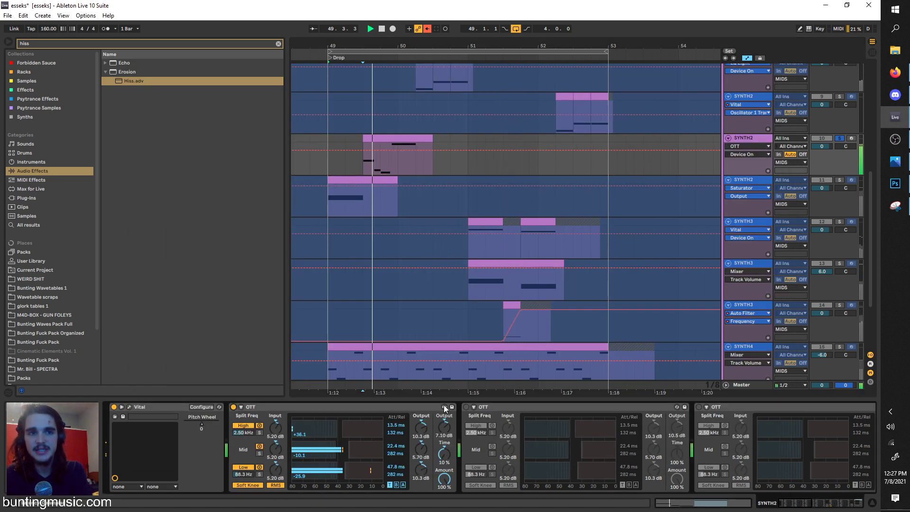
pyautogui.click(466, 407)
pyautogui.press('space')
pyautogui.press('space')
pyautogui.click(699, 406)
pyautogui.press('space')
pyautogui.press('space')
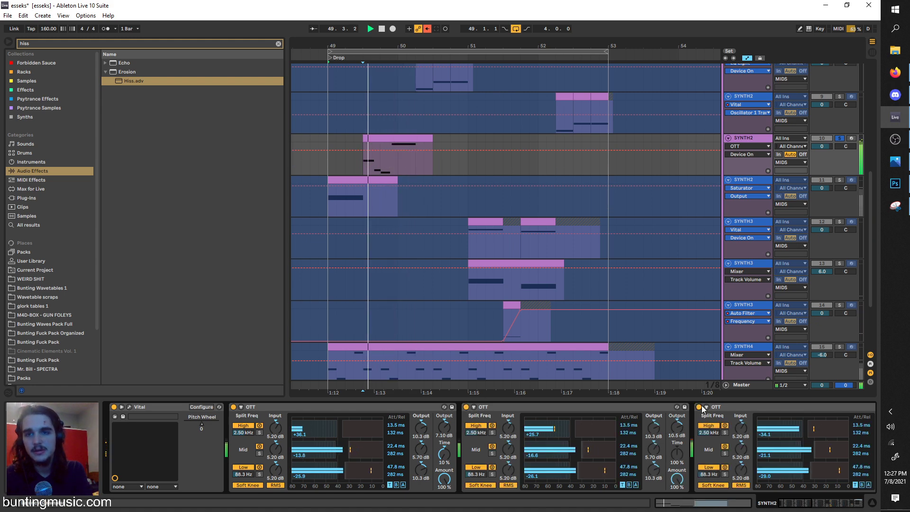
# Step: Adjust the Auto Filter's frequency at the end of track 10's chain while playing the part
pyautogui.click(828, 503)
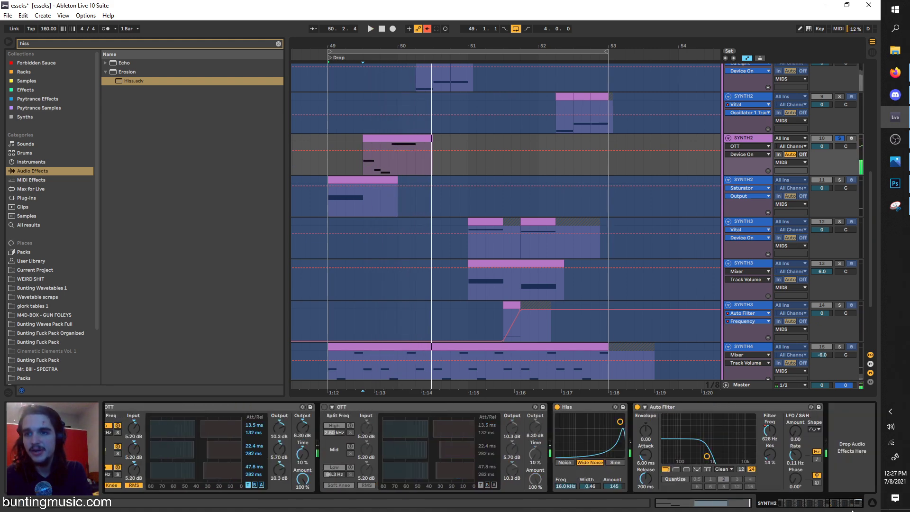
pyautogui.press('space')
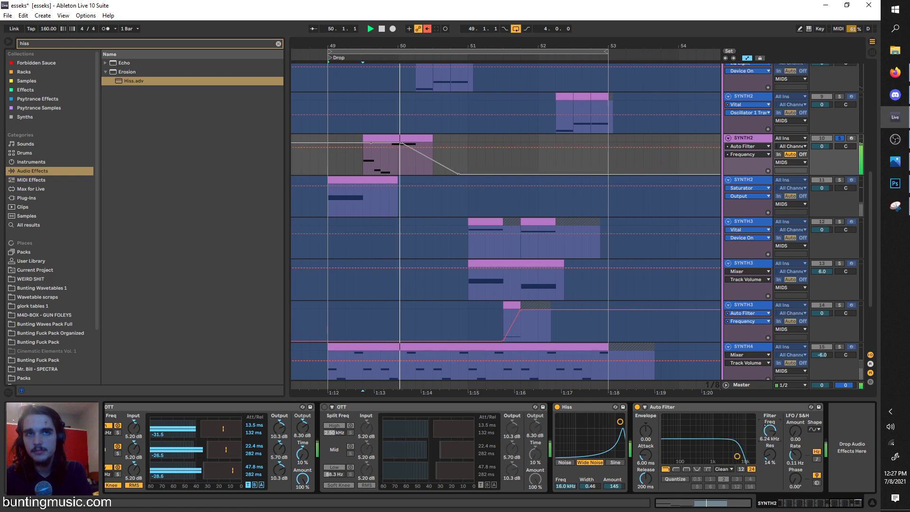
pyautogui.moveTo(768, 431); pyautogui.dragTo(768, 403)
pyautogui.press('space')
pyautogui.press('space')
pyautogui.press('space')
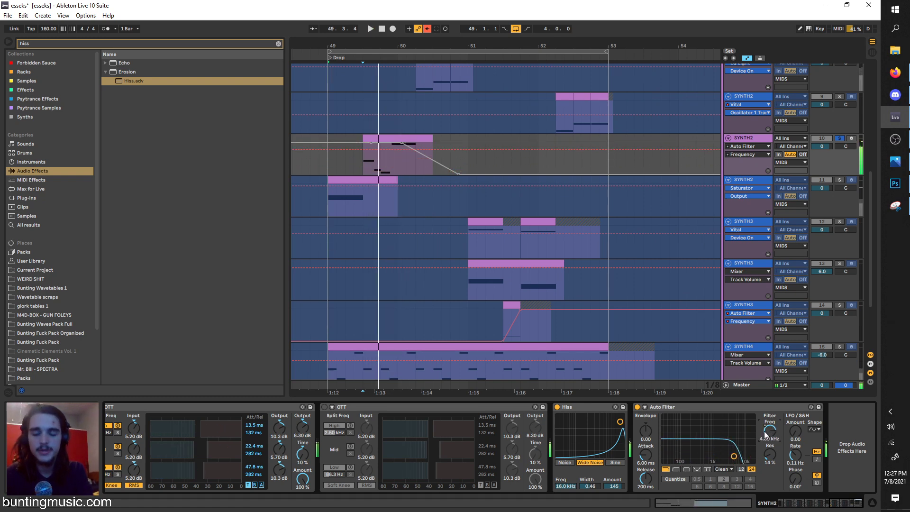
# Step: Briefly show track 10's Vital again, take the track out of solo and play the drop from bar 51
pyautogui.moveTo(831, 503); pyautogui.dragTo(766, 500)
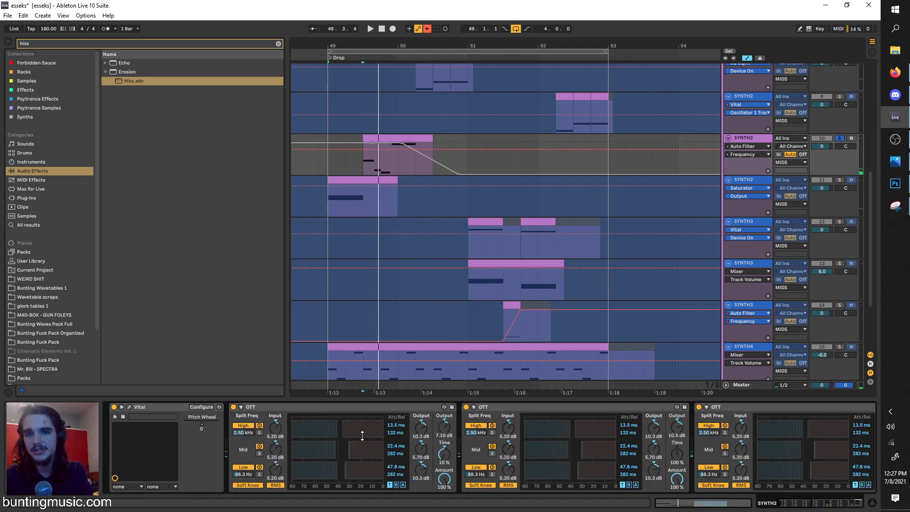
pyautogui.click(128, 407)
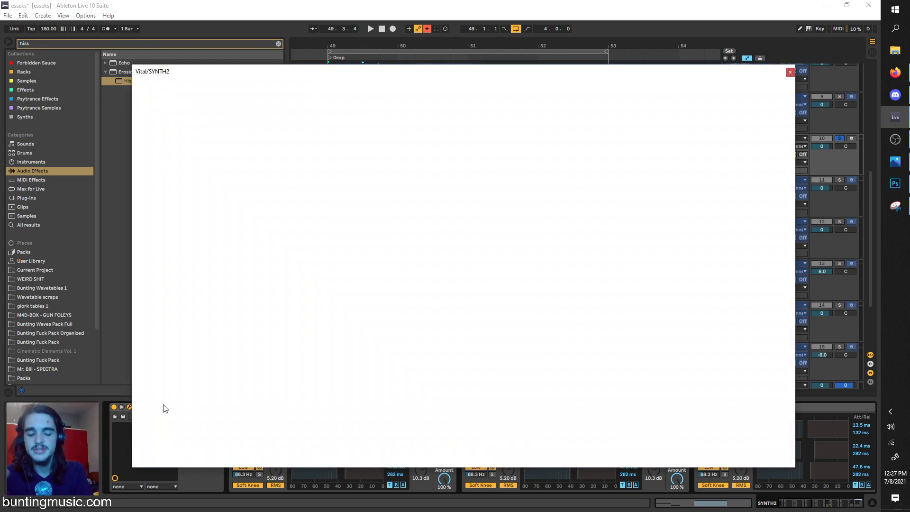
pyautogui.click(789, 72)
pyautogui.press('space')
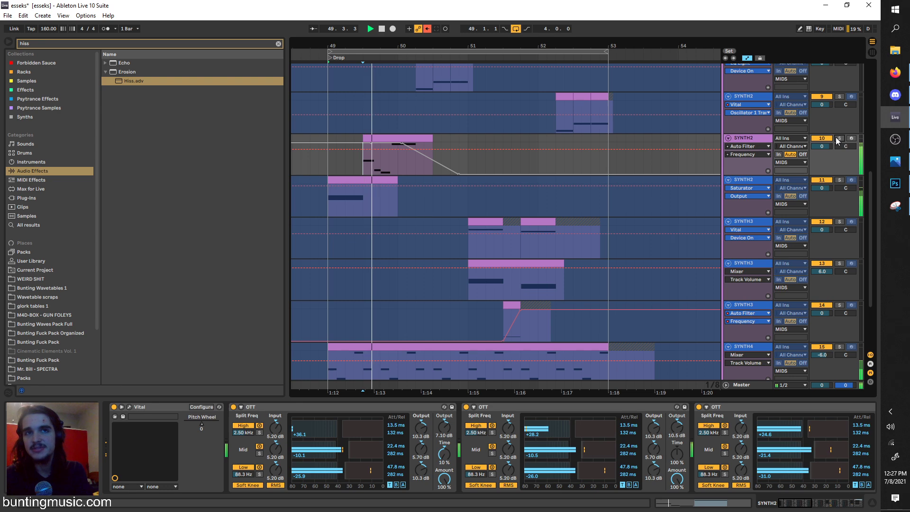
pyautogui.click(415, 116)
pyautogui.click(468, 194)
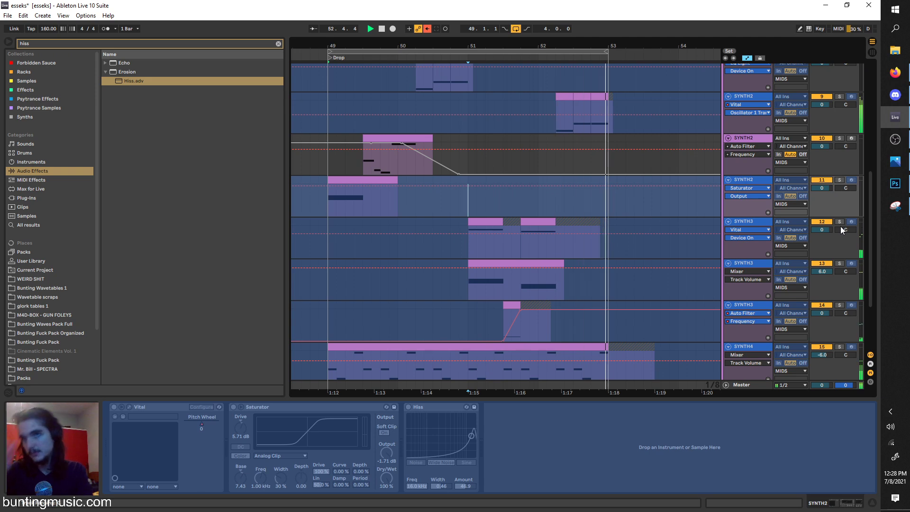
# Step: Solo and unfreeze SYNTH3 track 12
pyautogui.scroll(1, 616, 239)
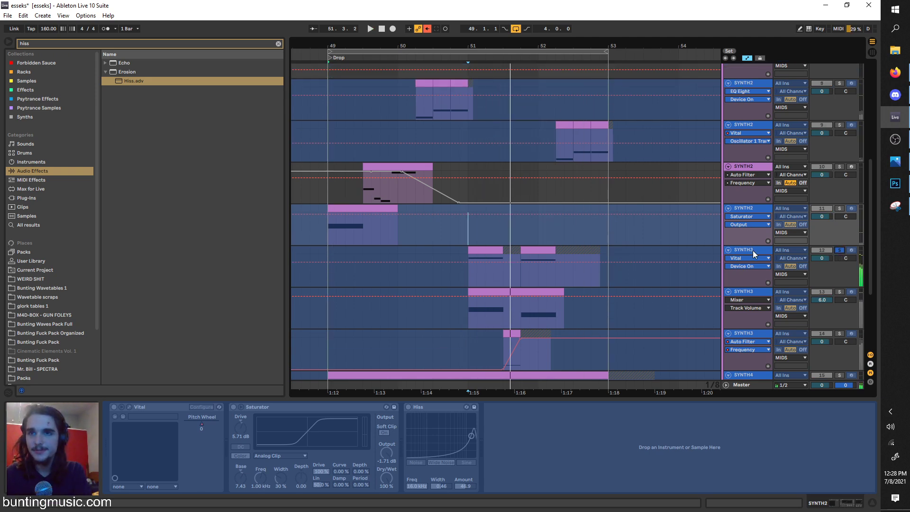
pyautogui.rightClick(753, 250)
pyautogui.click(777, 307)
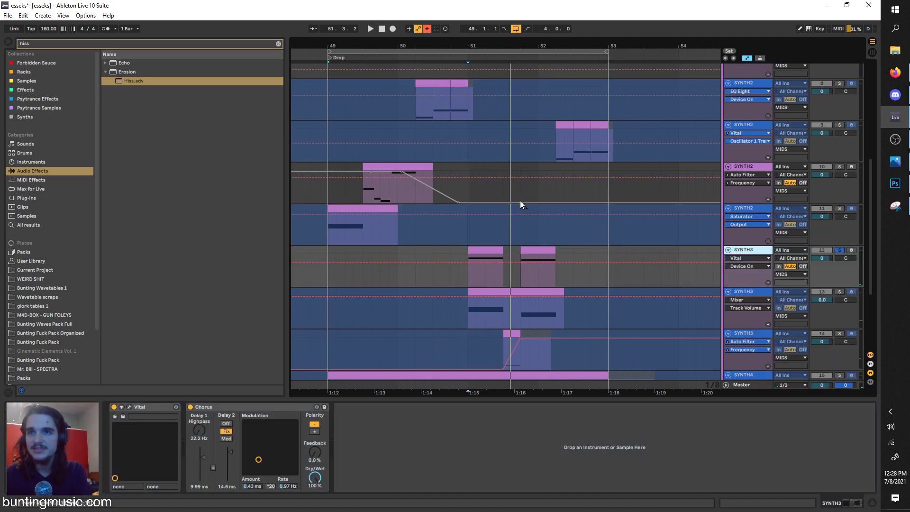
# Step: Play the soloed track 12 from bar 51 and switch off its Chorus device
pyautogui.scroll(1, 540, 190)
pyautogui.click(557, 177)
pyautogui.press('space')
pyautogui.click(839, 163)
pyautogui.click(468, 309)
pyautogui.press('space')
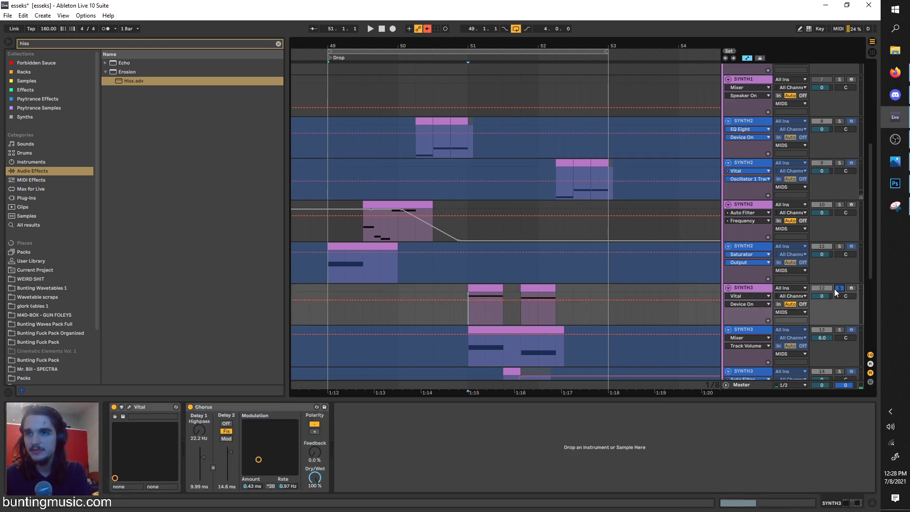
pyautogui.press('space')
pyautogui.click(190, 407)
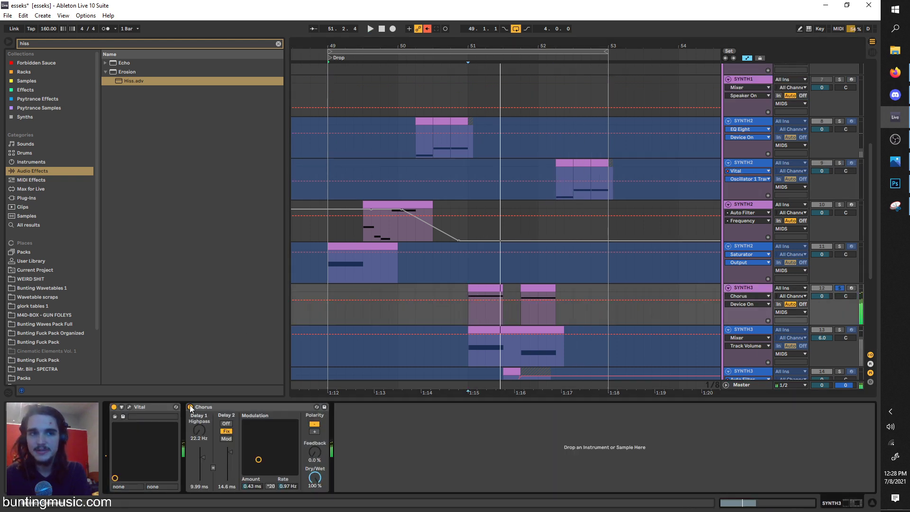
# Step: Open track 12's Vital, inspect its oscillators and effects, and play the part with the Distortion effect switched off
pyautogui.click(128, 407)
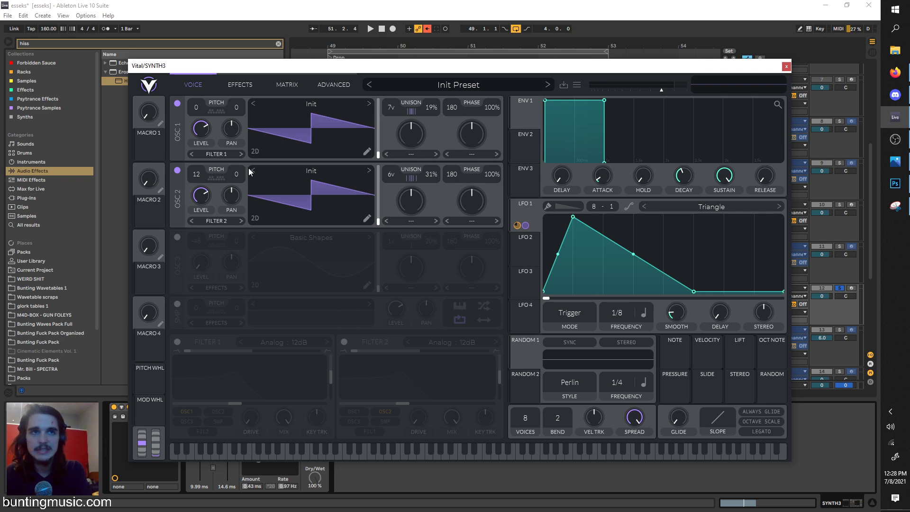
pyautogui.click(242, 85)
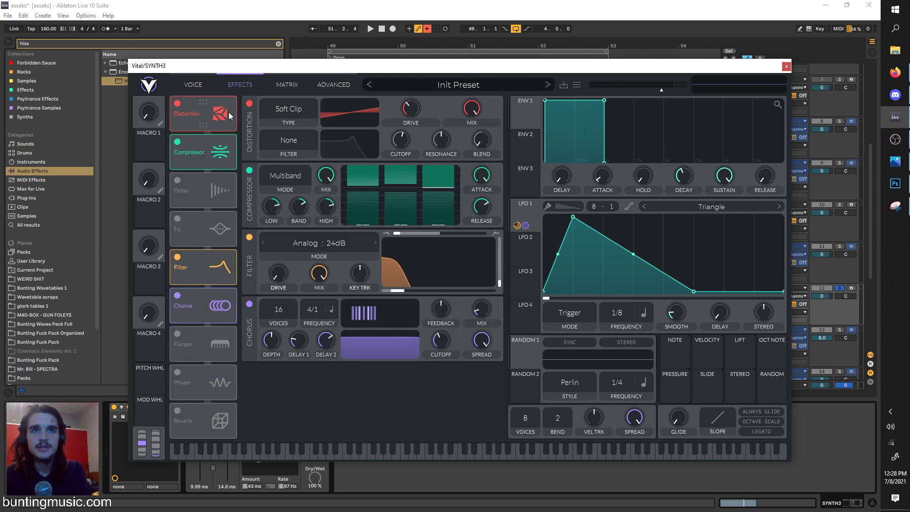
pyautogui.click(177, 103)
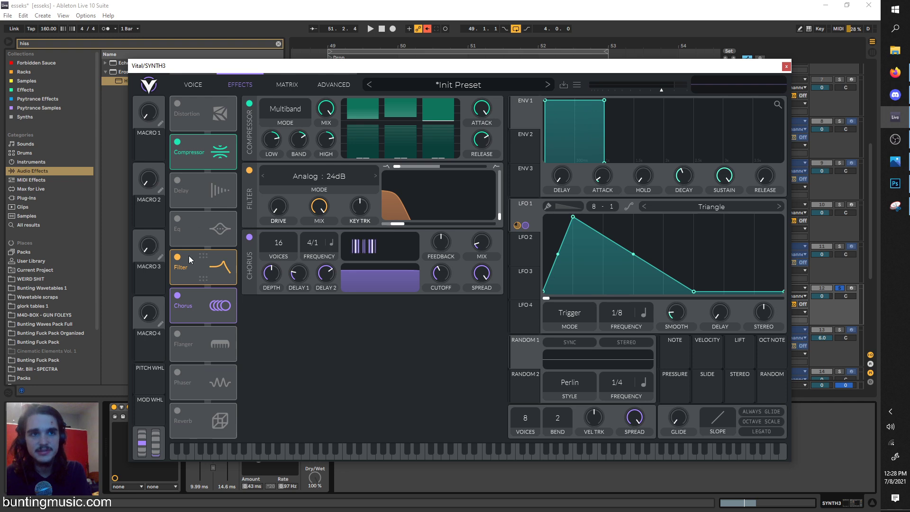
pyautogui.press('space')
pyautogui.press('space')
pyautogui.click(195, 82)
pyautogui.click(234, 85)
pyautogui.click(187, 85)
# Step: Initialize the Vital preset, give oscillator 1 six unison voices, and turn on oscillator 2 transposed 12 with seven unison voices
pyautogui.click(576, 85)
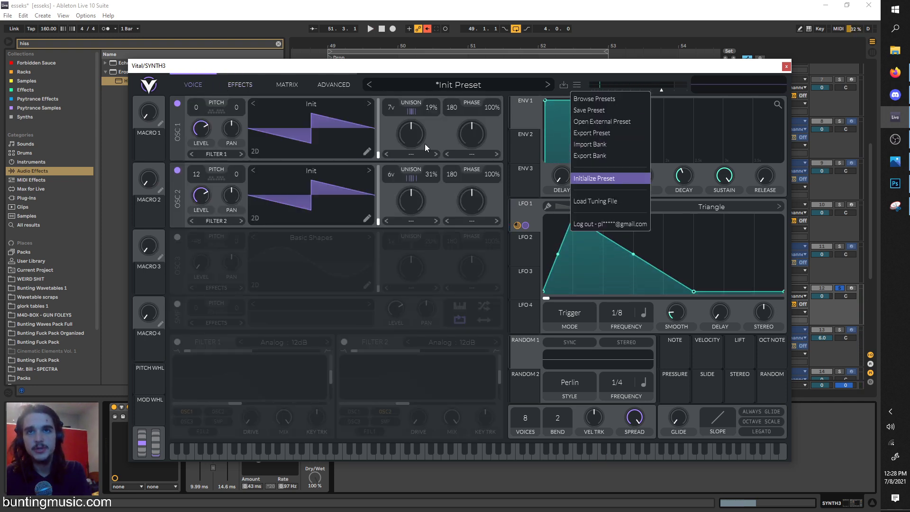
pyautogui.click(594, 178)
pyautogui.press('space')
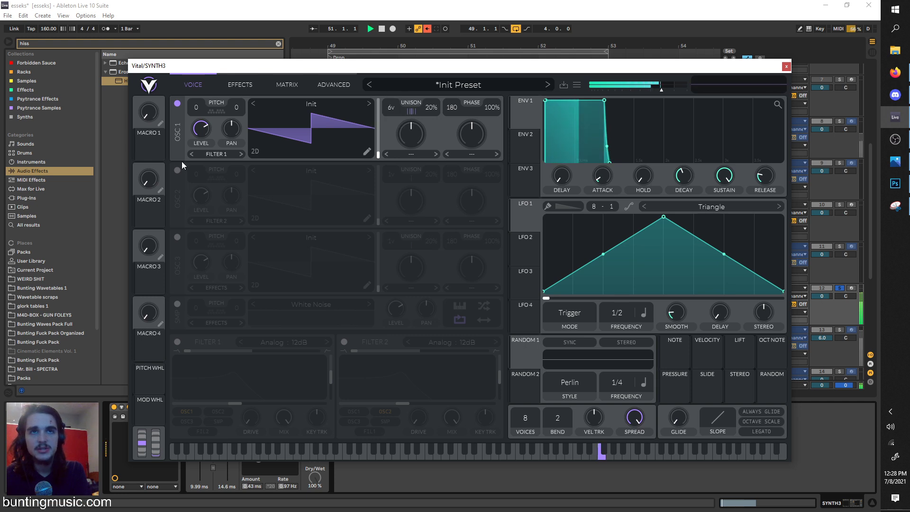
pyautogui.click(178, 170)
pyautogui.moveTo(203, 168); pyautogui.dragTo(203, 166)
pyautogui.moveTo(394, 174); pyautogui.dragTo(399, 156)
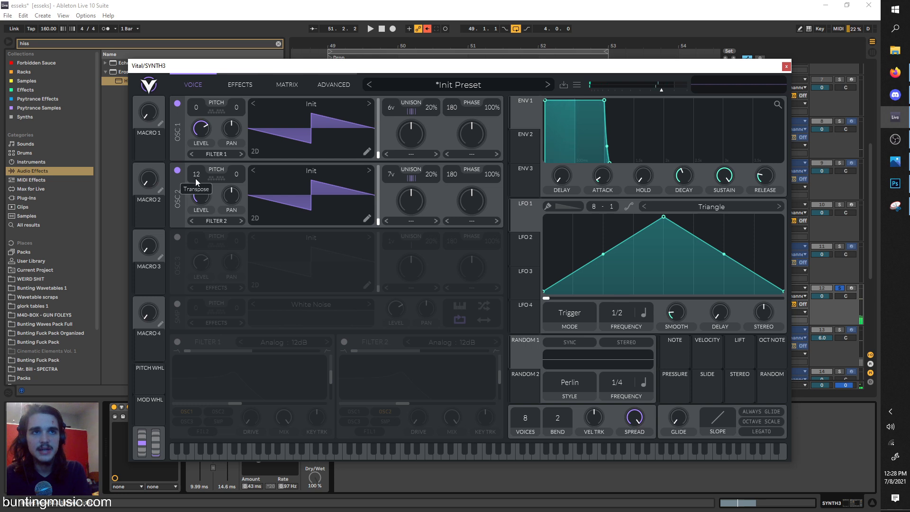
# Step: Turn on Vital's Filter effect, modulated by LFO 1 at 1/8 with an earlier peak and a fall to zero before the cycle ends
pyautogui.click(239, 90)
pyautogui.click(176, 295)
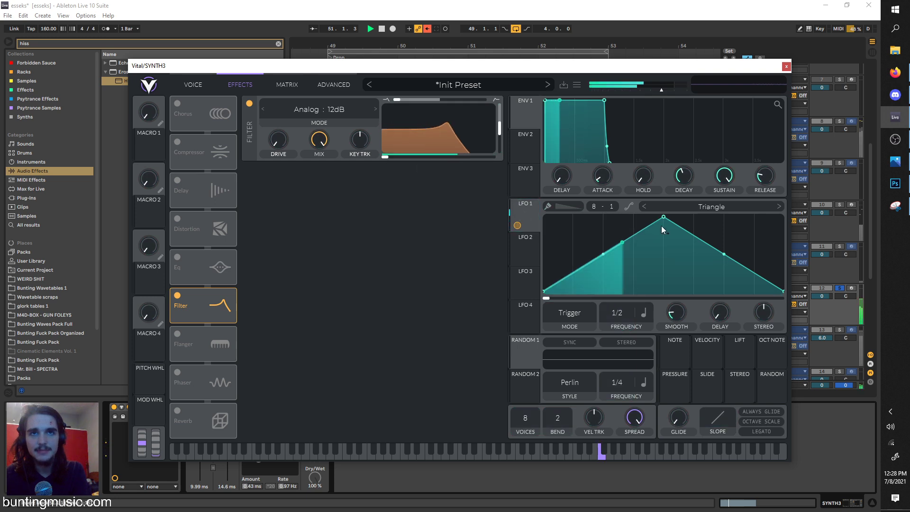
pyautogui.moveTo(664, 217); pyautogui.dragTo(603, 217)
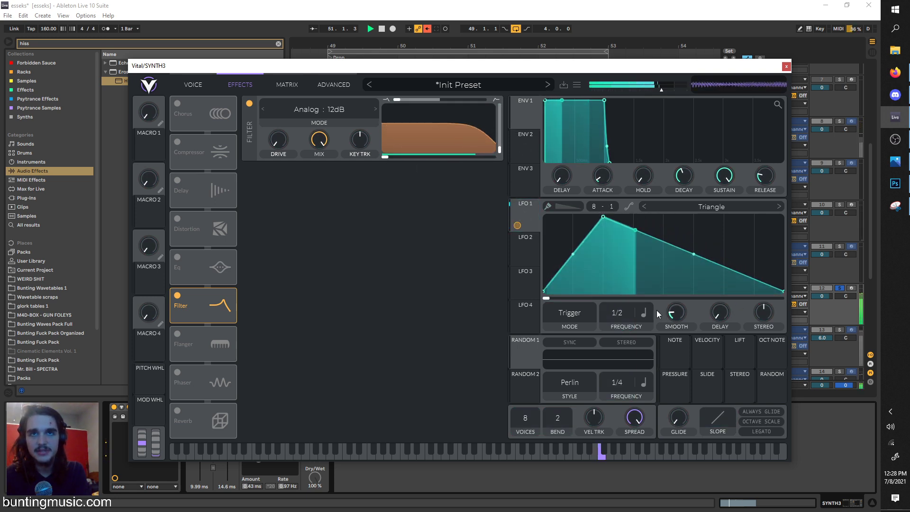
pyautogui.moveTo(630, 313); pyautogui.dragTo(644, 277)
pyautogui.doubleClick(659, 236)
pyautogui.moveTo(658, 235); pyautogui.dragTo(693, 294)
pyautogui.press('space')
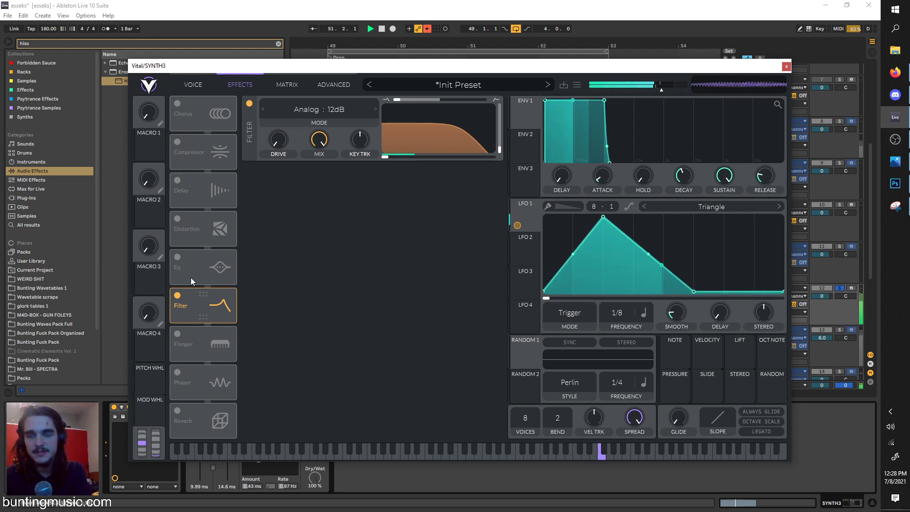
# Step: Turn on Vital's multiband Compressor and Chorus effects, adjusting the Chorus while playing the part
pyautogui.click(177, 142)
pyautogui.press('space')
pyautogui.click(175, 102)
pyautogui.moveTo(194, 106); pyautogui.dragTo(219, 157)
pyautogui.moveTo(444, 176); pyautogui.dragTo(439, 185)
pyautogui.press('space')
# Step: Reorder Vital's effects to Compressor, Filter, Chorus and play the part
pyautogui.moveTo(202, 137); pyautogui.dragTo(186, 320)
pyautogui.moveTo(208, 270); pyautogui.dragTo(222, 151)
pyautogui.moveTo(222, 293); pyautogui.dragTo(216, 186)
pyautogui.press('space')
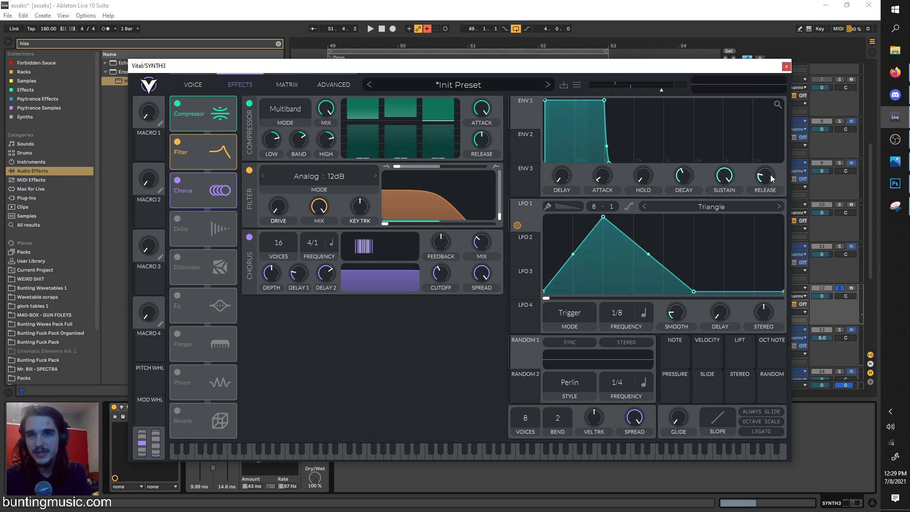
pyautogui.press('space')
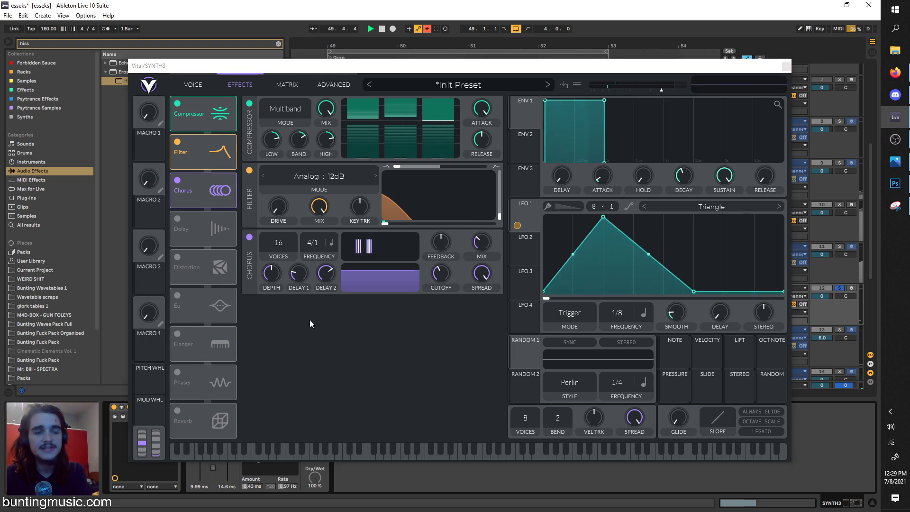
# Step: Close Vital and compare track 12's sound with the Chorus device off and on
pyautogui.click(785, 67)
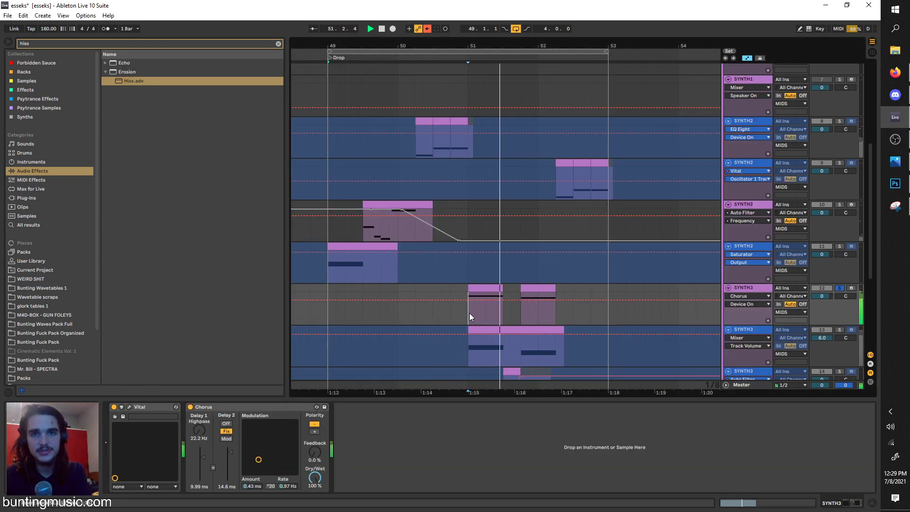
pyautogui.click(190, 407)
pyautogui.click(190, 407)
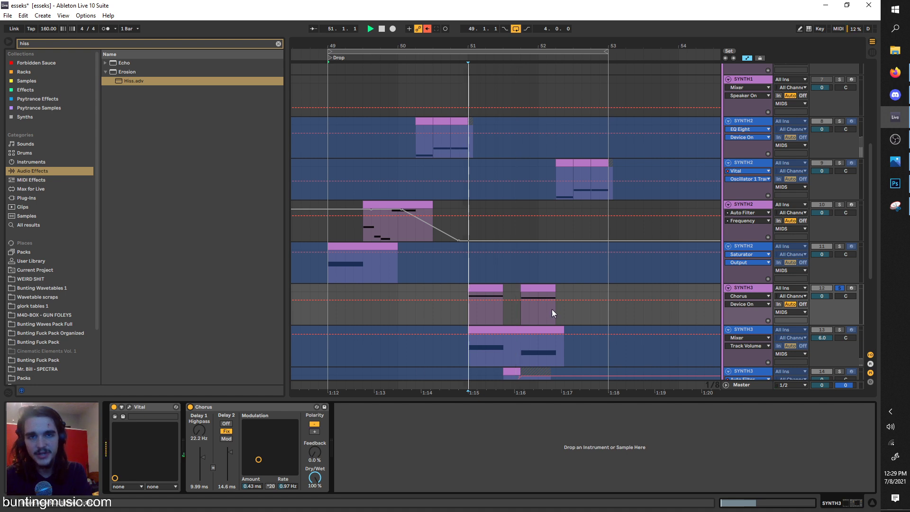
# Step: Solo and unfreeze SYNTH3 track 13, with playback starting at bar 51, and open its Vital synth for inspection
pyautogui.click(839, 330)
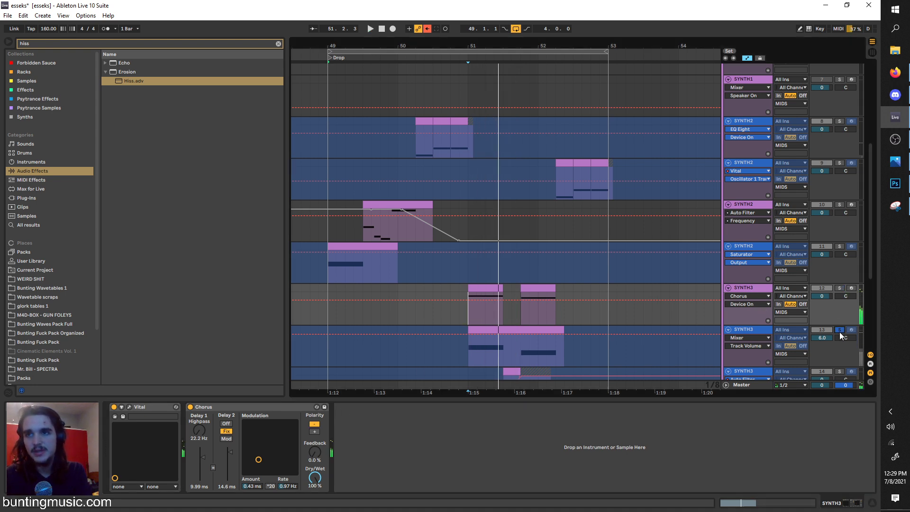
pyautogui.click(475, 352)
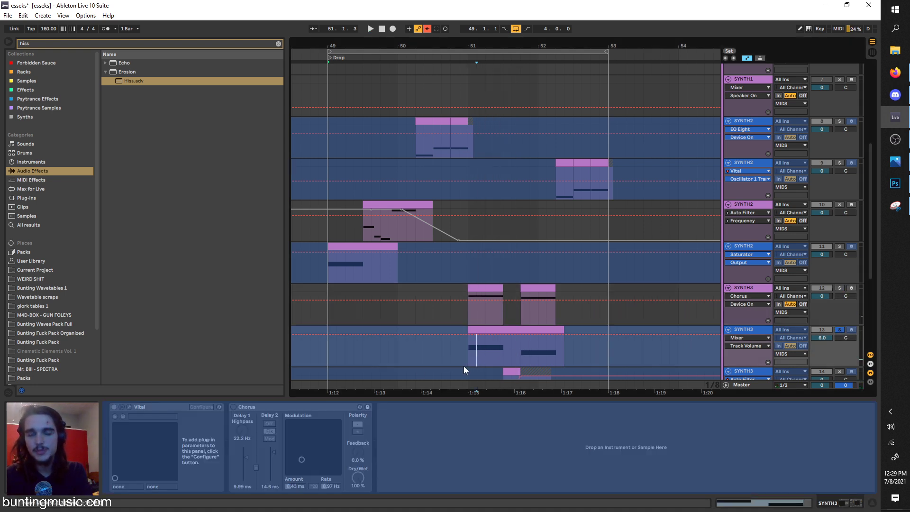
pyautogui.rightClick(743, 332)
pyautogui.click(740, 340)
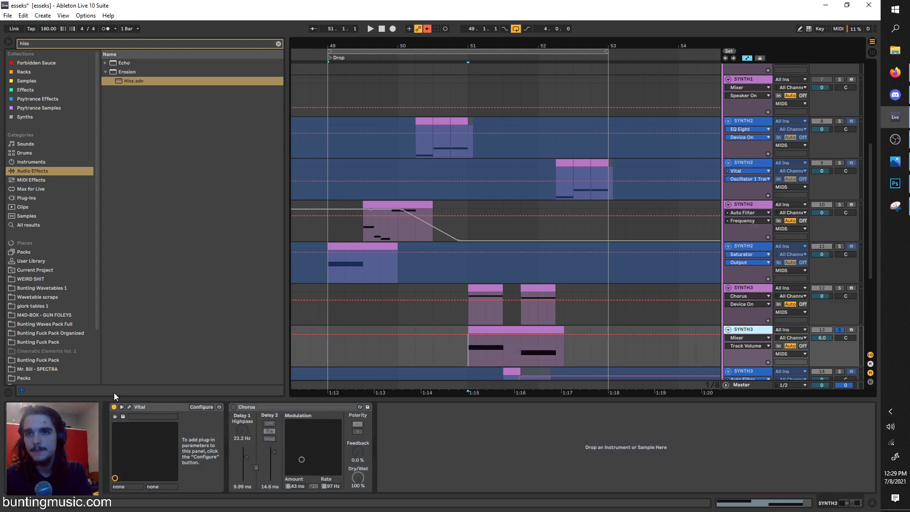
pyautogui.click(127, 406)
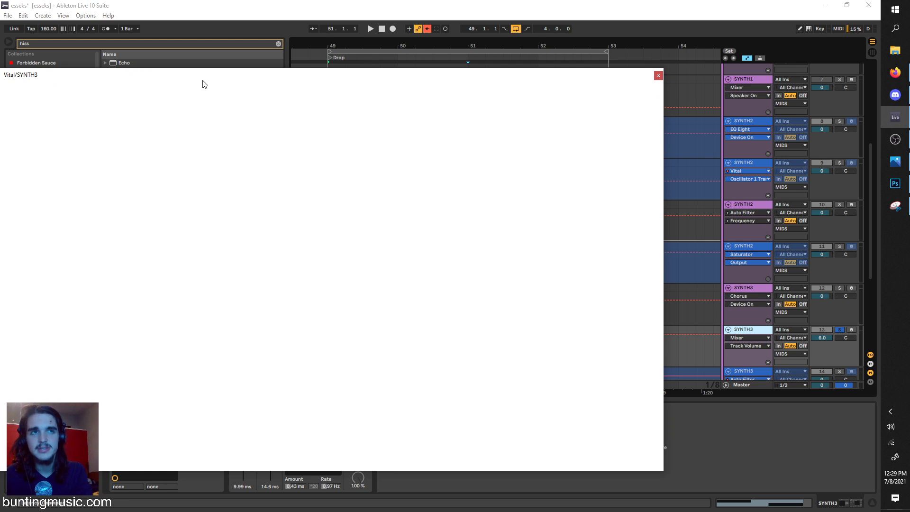
pyautogui.moveTo(203, 81); pyautogui.dragTo(308, 67)
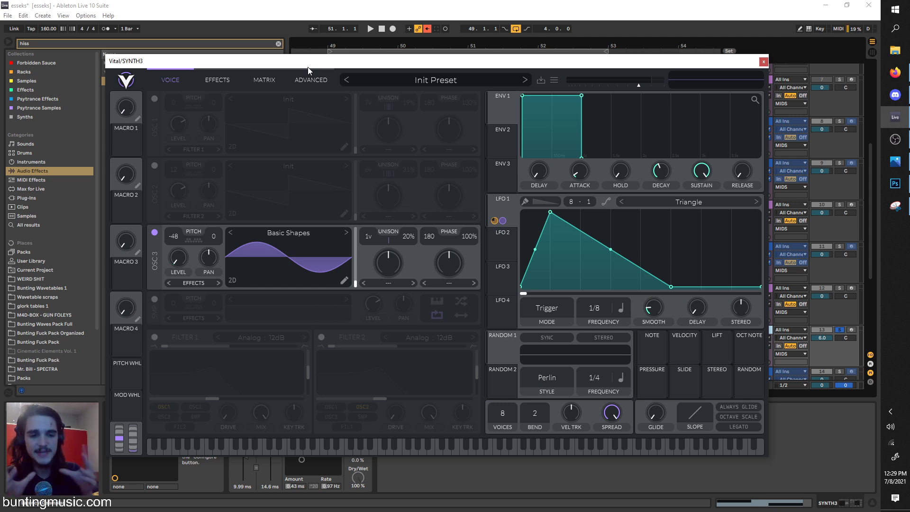
# Step: Play SYNTH3 track 13, examine oscillator 3's wavetable choices and the effects page in its Vital, and close the synth
pyautogui.press('space')
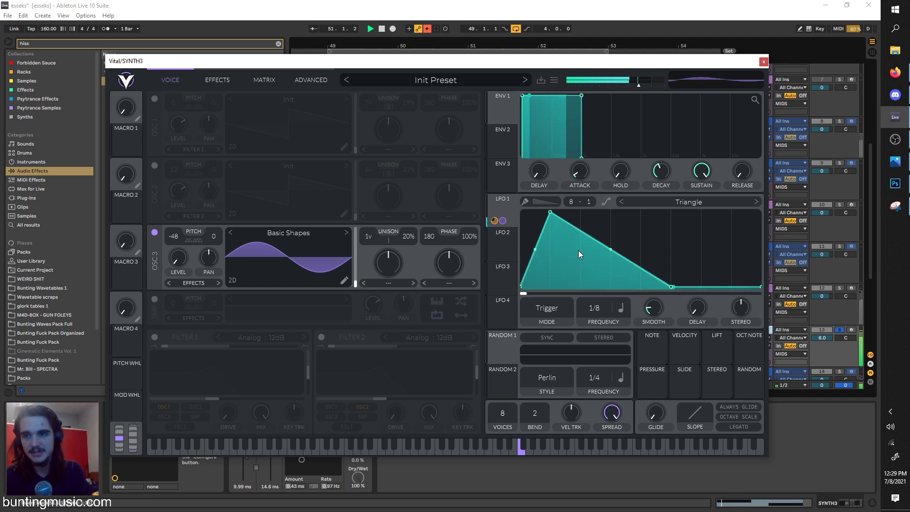
pyautogui.press('space')
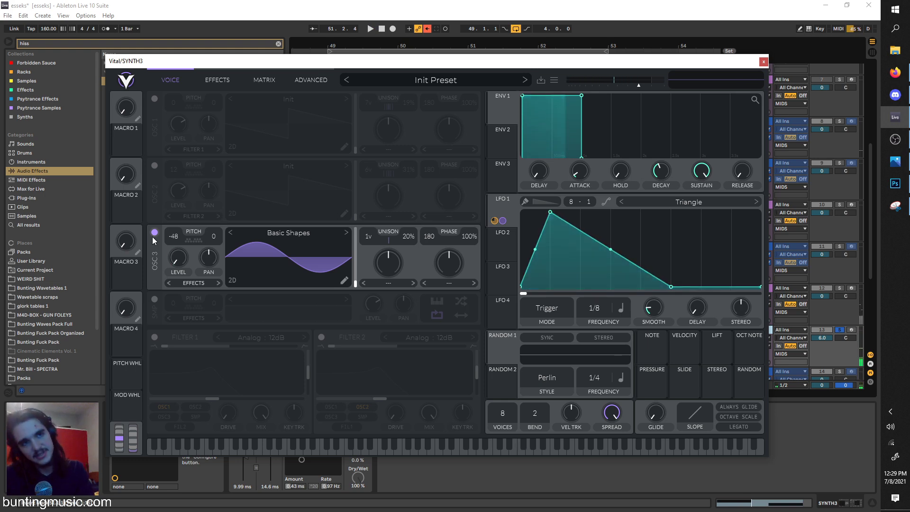
pyautogui.click(302, 234)
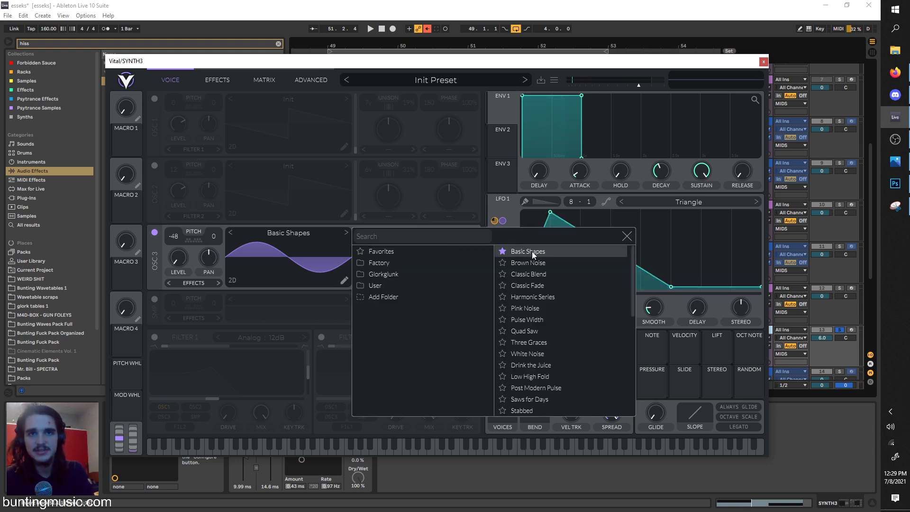
pyautogui.click(629, 238)
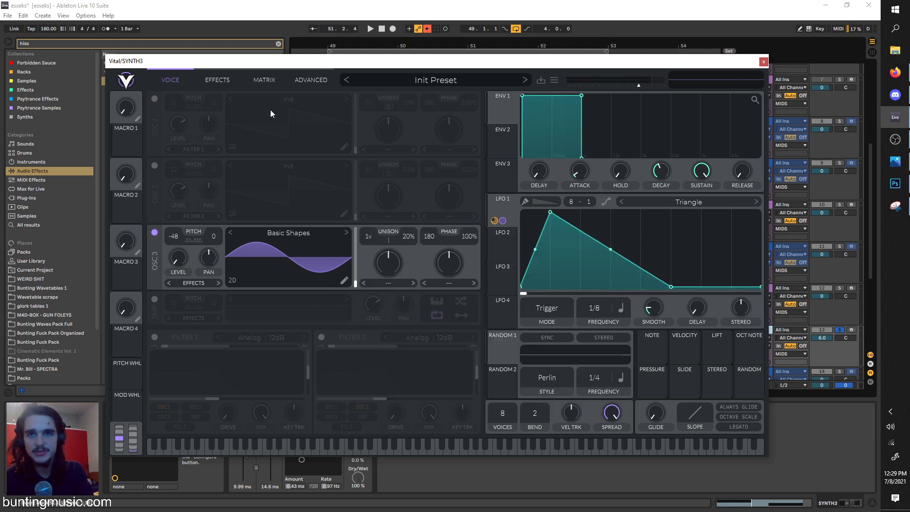
pyautogui.click(224, 70)
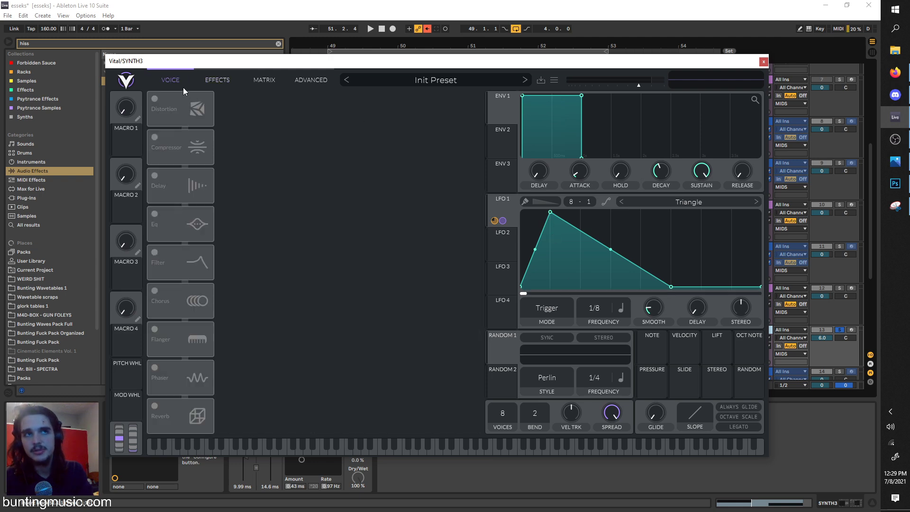
pyautogui.click(766, 63)
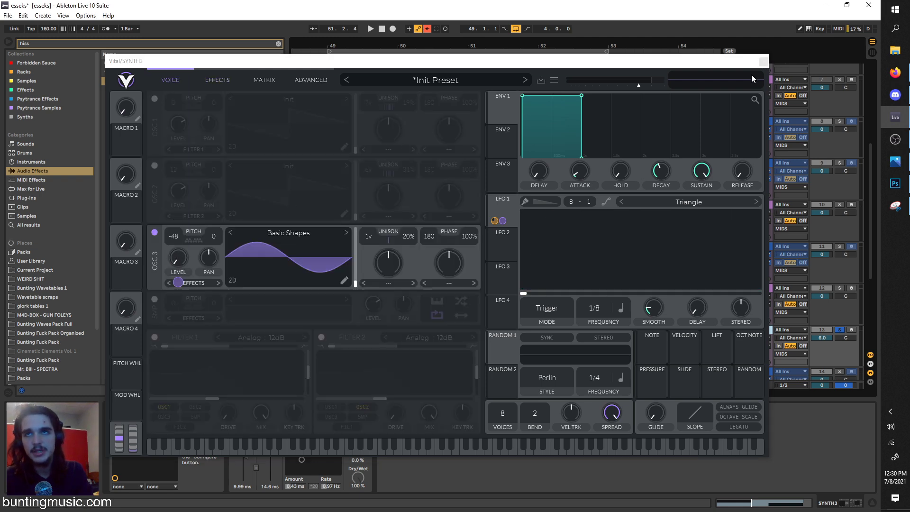
# Step: Play the full drop from bar 51, solo SYNTH3 track 12, and open its Vital synth
pyautogui.scroll(-5, 486, 301)
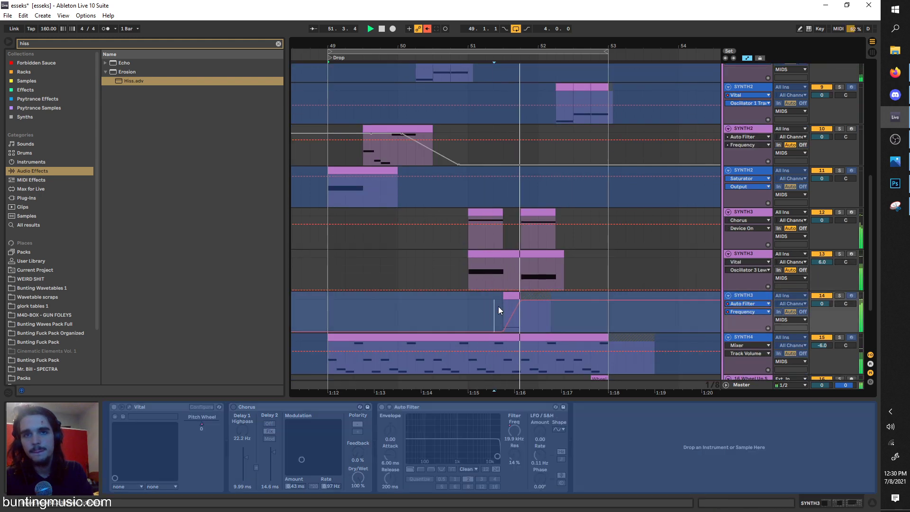
pyautogui.click(466, 238)
pyautogui.press('space')
pyautogui.click(843, 205)
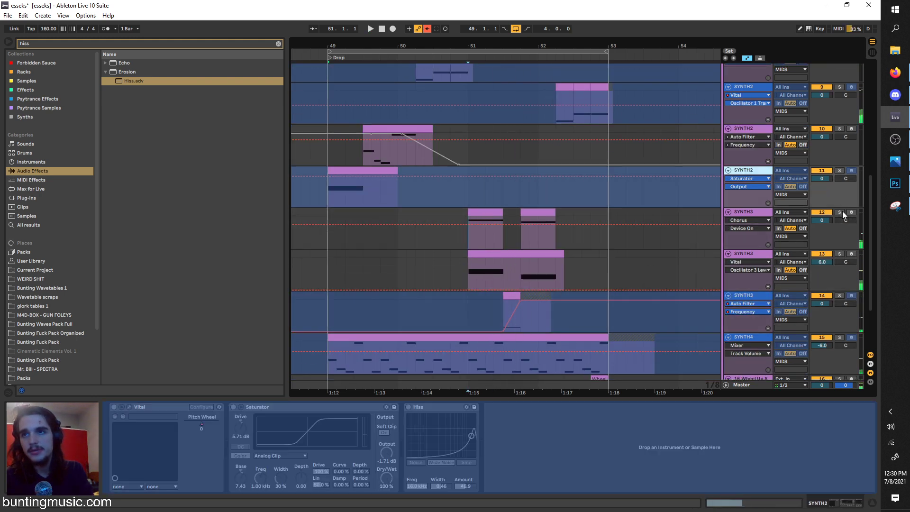
pyautogui.click(840, 211)
pyautogui.click(752, 212)
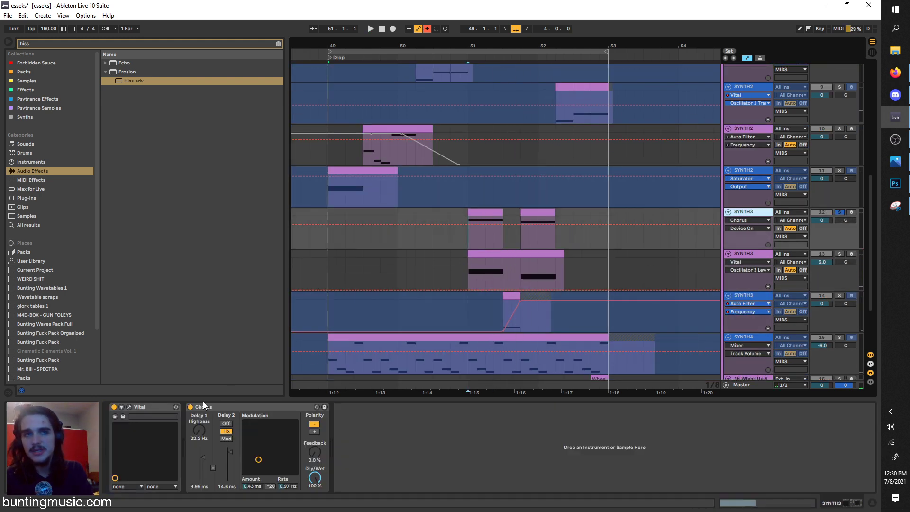
pyautogui.click(127, 406)
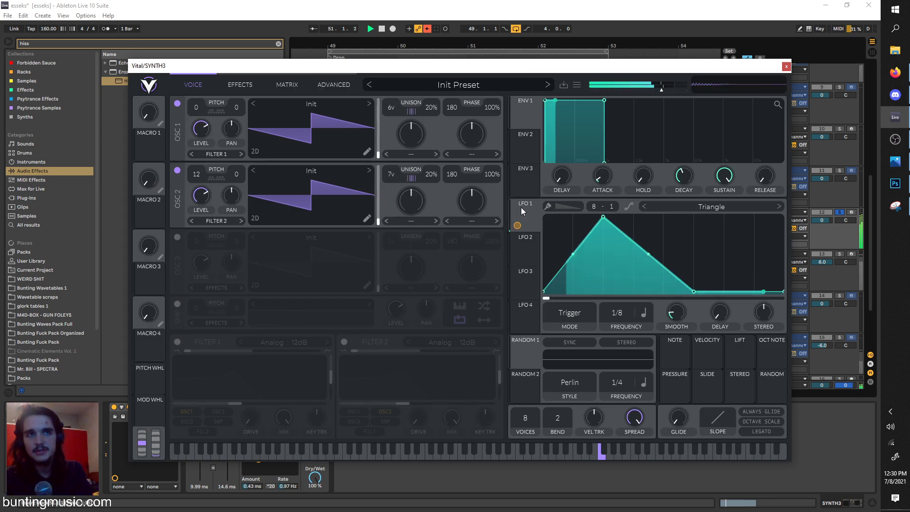
# Step: Assign LFO 1 to the levels of oscillator 2 and oscillator 1 in Vital while playing the part
pyautogui.moveTo(517, 225); pyautogui.dragTo(201, 196)
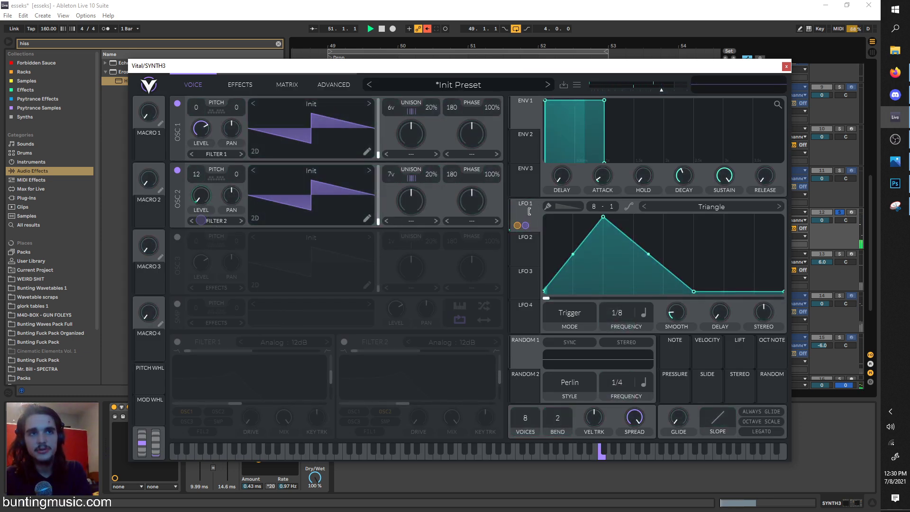
pyautogui.moveTo(517, 225); pyautogui.dragTo(201, 129)
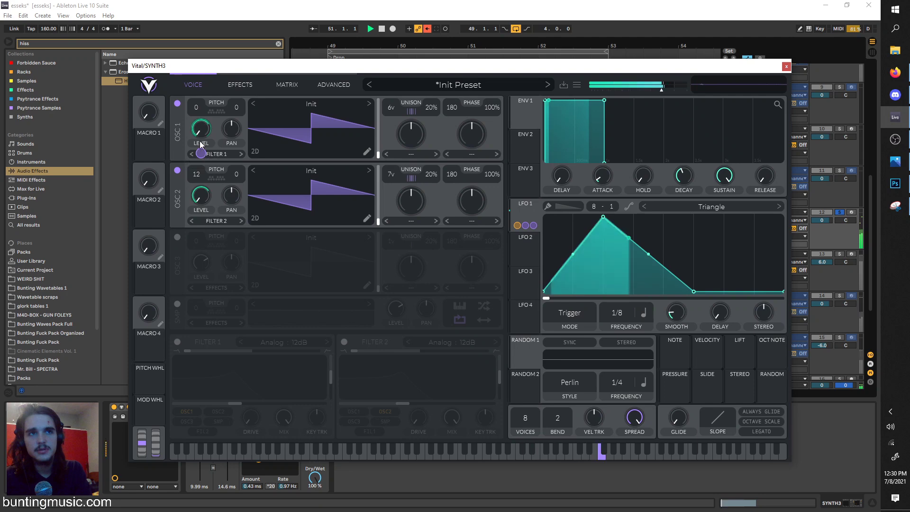
pyautogui.press('space')
# Step: Compare the sound with Vital's Filter effect off and on during playback
pyautogui.click(227, 84)
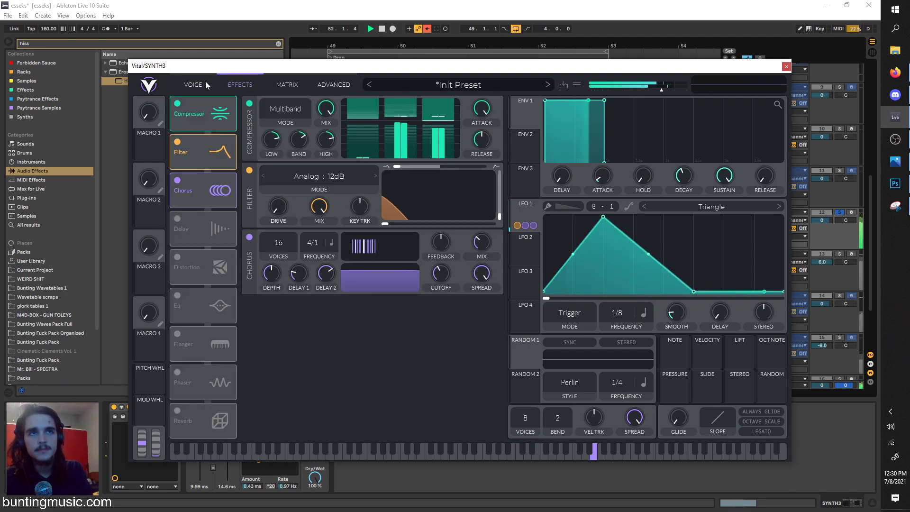
pyautogui.click(179, 145)
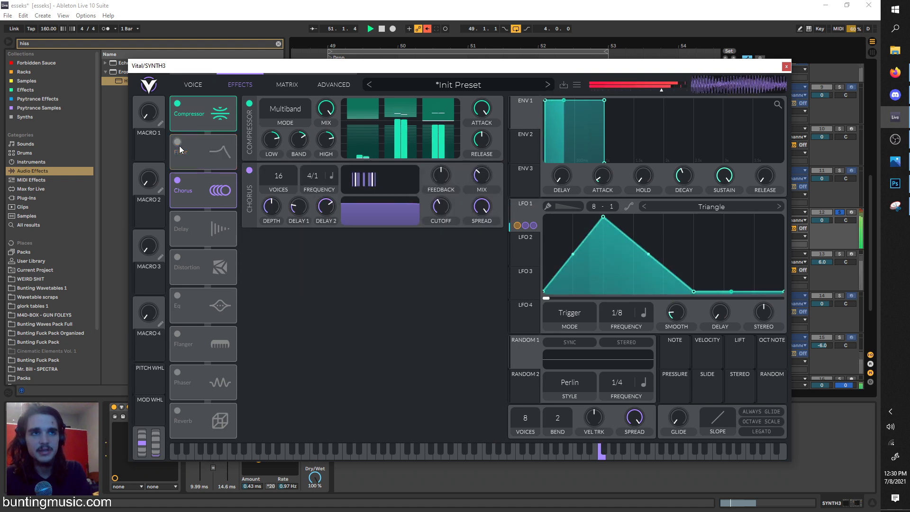
pyautogui.click(198, 79)
pyautogui.click(240, 84)
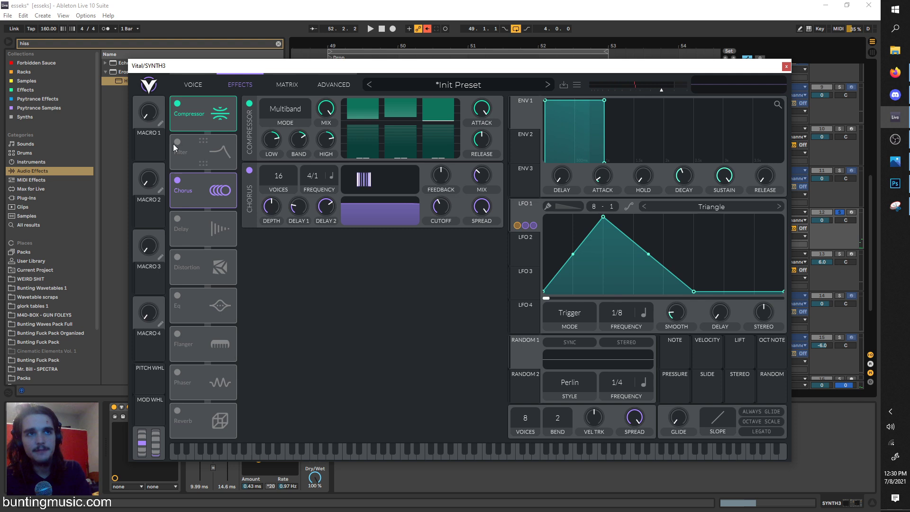
pyautogui.click(177, 142)
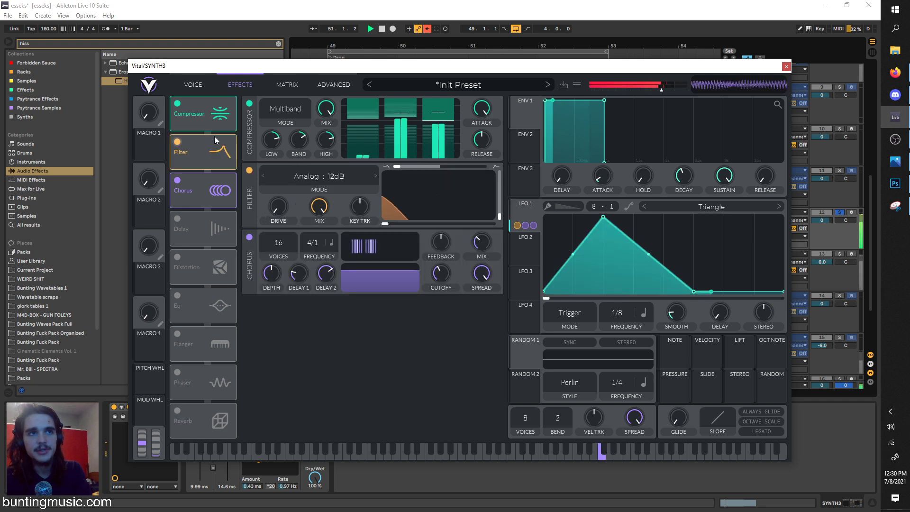
# Step: Switch Vital's Filter effect to Analog 24dB, raise its cutoff while auditioning the part, and close the synth
pyautogui.click(376, 176)
pyautogui.press('space')
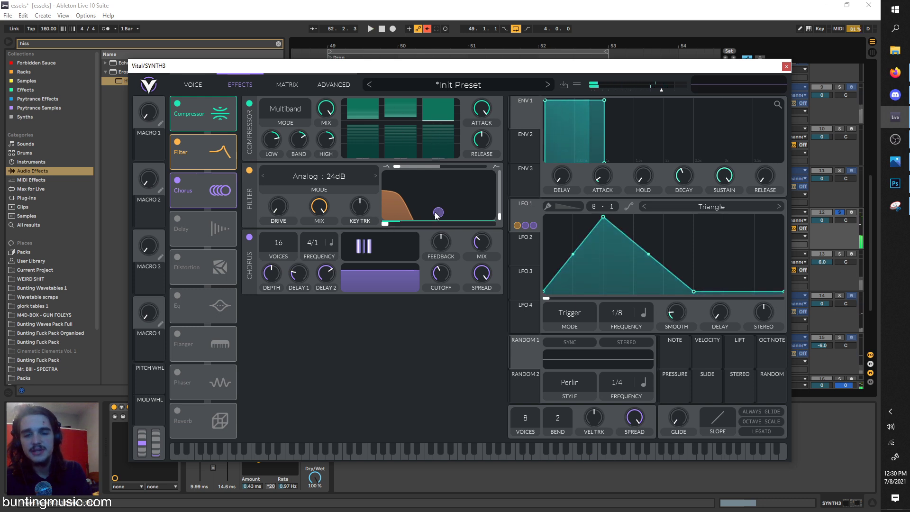
pyautogui.moveTo(438, 212); pyautogui.dragTo(419, 222)
pyautogui.press('space')
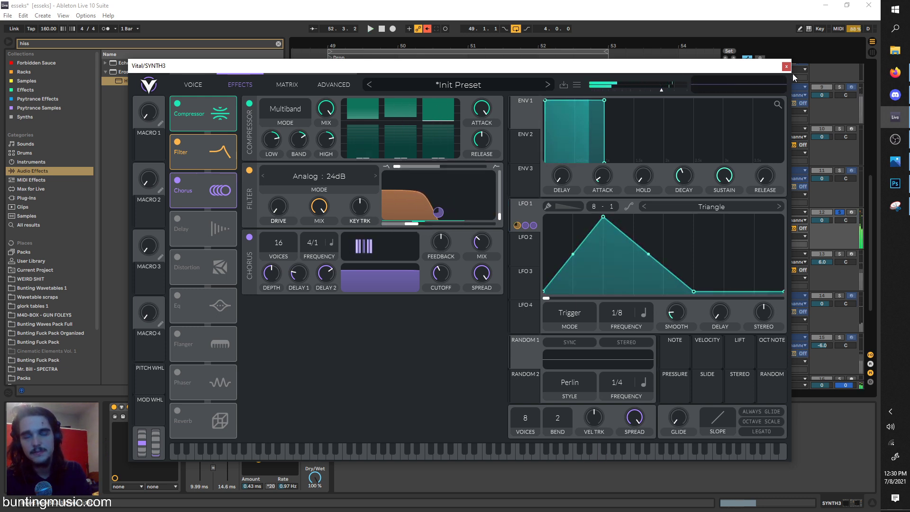
pyautogui.click(786, 66)
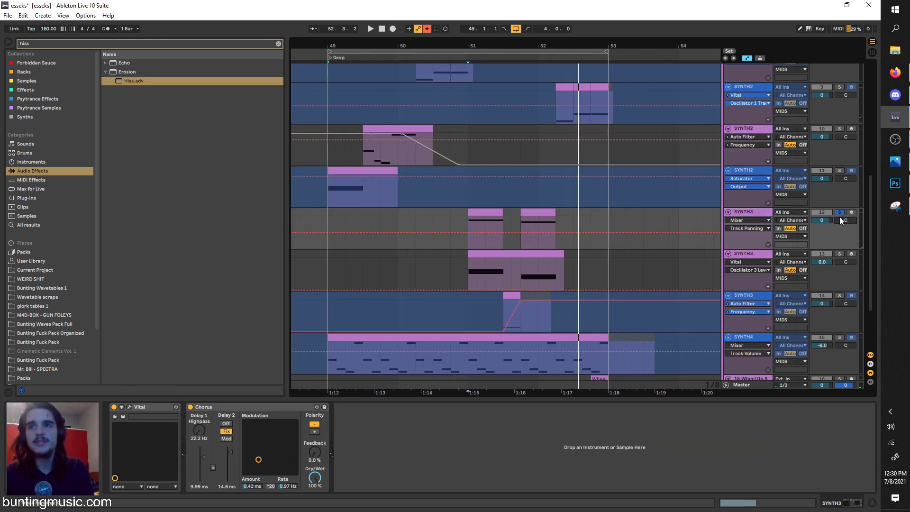
# Step: Move the solo from track 12 to SYNTH3 track 14, unfreeze that track, and play its clip from 51.3.1
pyautogui.click(839, 213)
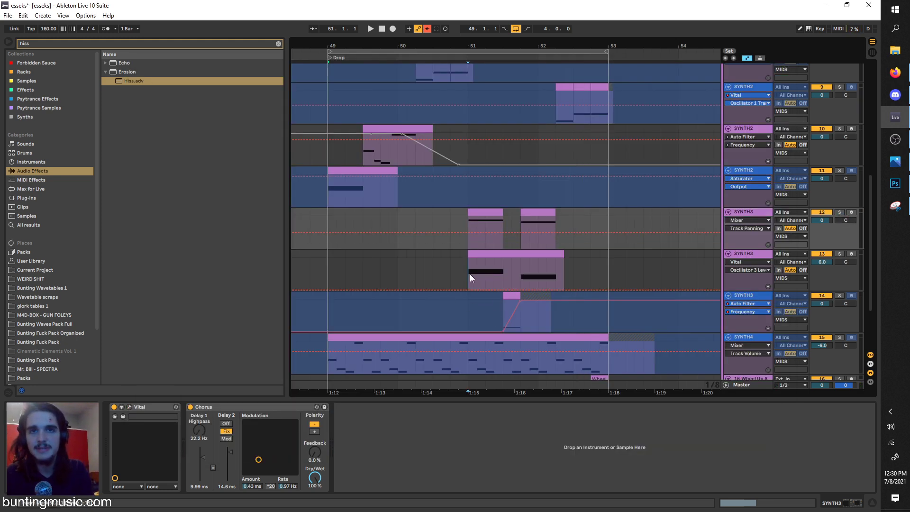
pyautogui.click(505, 302)
pyautogui.scroll(-2, 773, 231)
pyautogui.rightClick(756, 245)
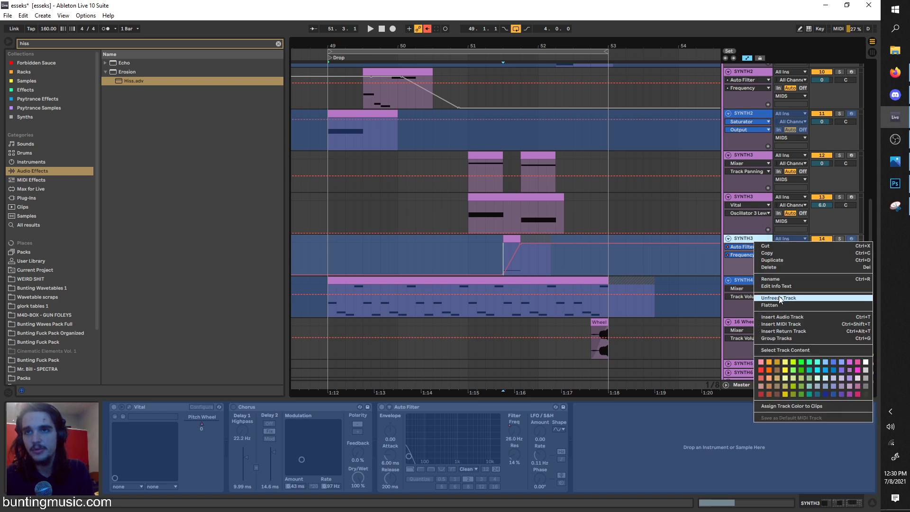
pyautogui.click(781, 299)
pyautogui.click(838, 240)
pyautogui.press('space')
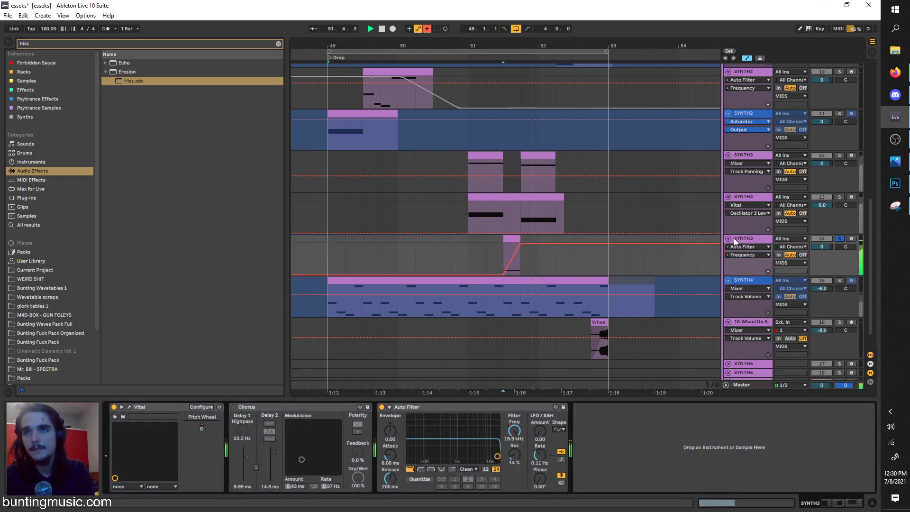
pyautogui.press('space')
pyautogui.press('space')
pyautogui.press('space')
# Step: Open track 14's Vital synth and examine its voice and effects pages while playing the sound
pyautogui.click(129, 407)
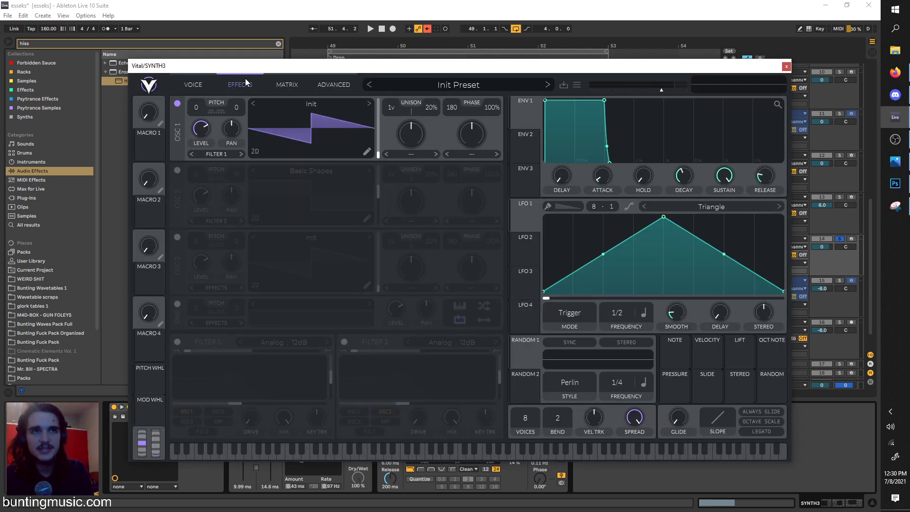
pyautogui.click(238, 84)
pyautogui.click(195, 84)
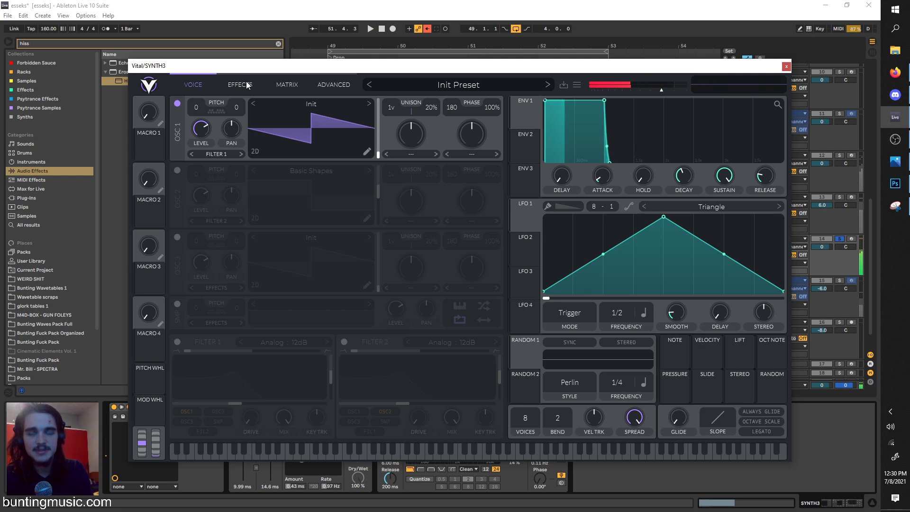
pyautogui.click(244, 84)
pyautogui.click(194, 85)
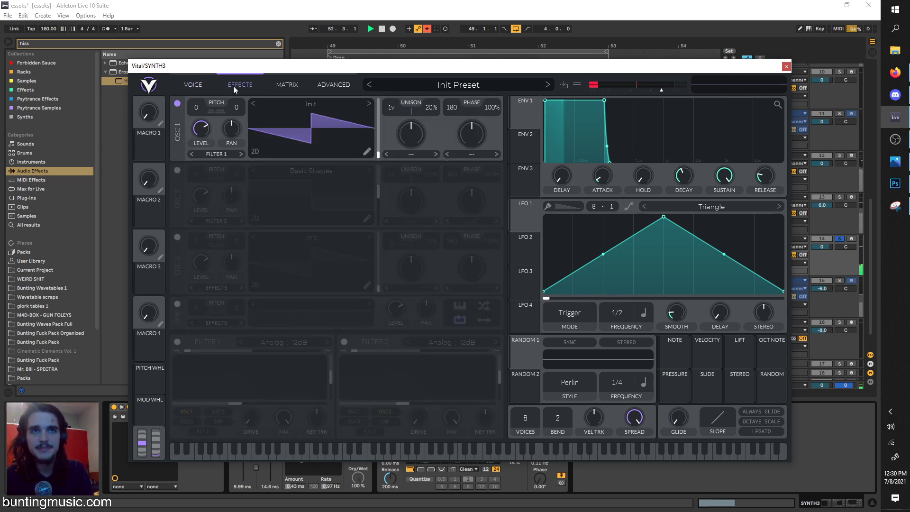
pyautogui.click(233, 86)
pyautogui.click(196, 85)
pyautogui.click(240, 86)
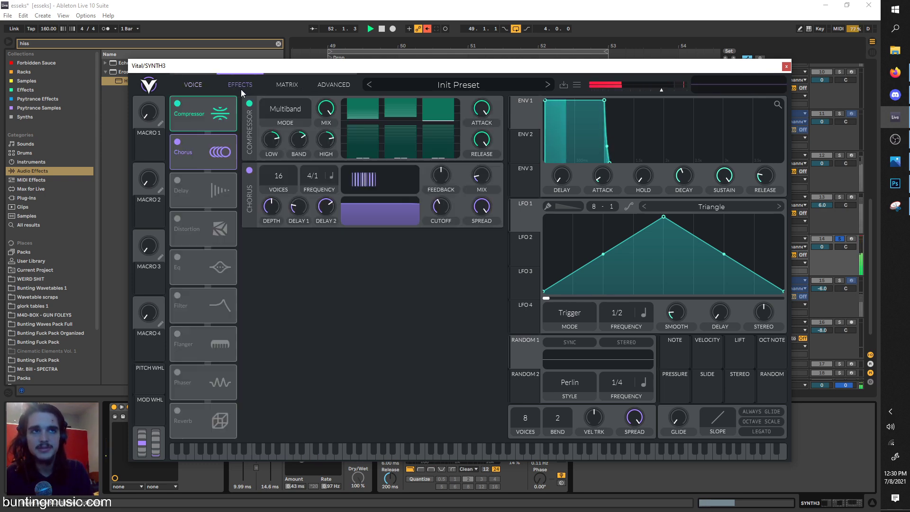
# Step: Compare track 14's sound with Vital's Compressor and Chorus each off and on, and close the synth
pyautogui.click(180, 103)
pyautogui.click(179, 103)
pyautogui.click(178, 140)
pyautogui.click(177, 140)
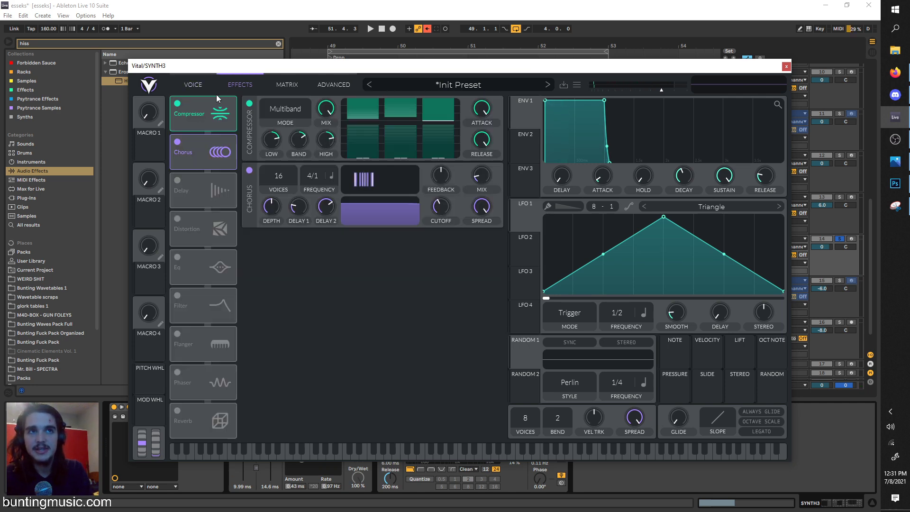
pyautogui.click(785, 67)
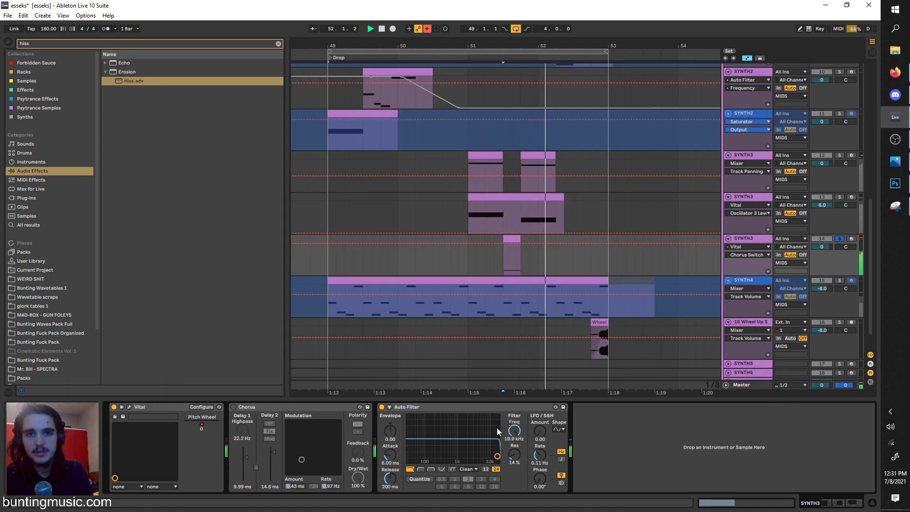
# Step: Sweep track 14's Auto Filter frequency by hand, and re-enable the overridden automation for playback
pyautogui.moveTo(497, 431)
pyautogui.mouseDown()
pyautogui.moveTo(415, 431)
pyautogui.moveTo(514, 402)
pyautogui.moveTo(514, 363)
pyautogui.moveTo(514, 386)
pyautogui.mouseUp()
pyautogui.press('space')
pyautogui.press('space')
pyautogui.press('space')
pyautogui.click(427, 29)
pyautogui.press('space')
# Step: Play the soloed SYNTH3 track 14 from just before bar 51 to hear its filter automation
pyautogui.click(464, 247)
pyautogui.press('space')
pyautogui.press('space')
pyautogui.press('space')
# Step: Unfreeze and solo SYNTH4 track 15, and play its part from bar 49
pyautogui.click(329, 309)
pyautogui.rightClick(747, 286)
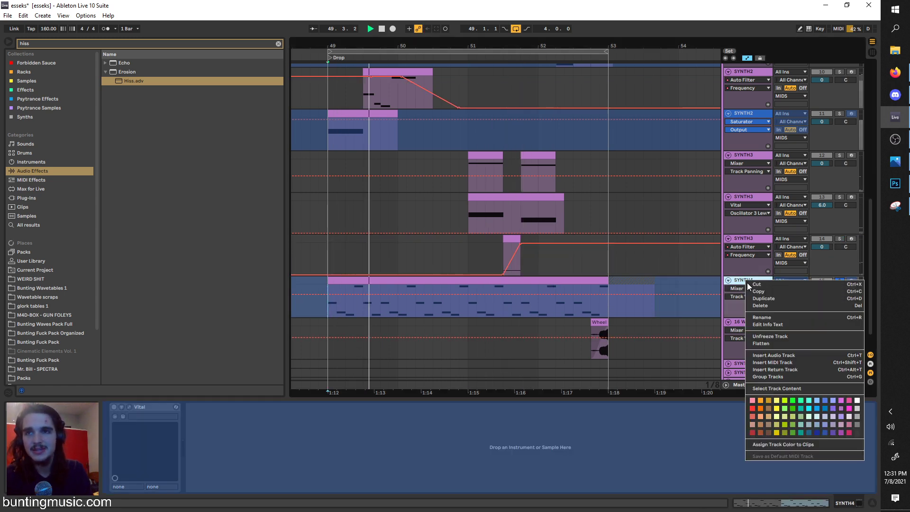
pyautogui.click(768, 336)
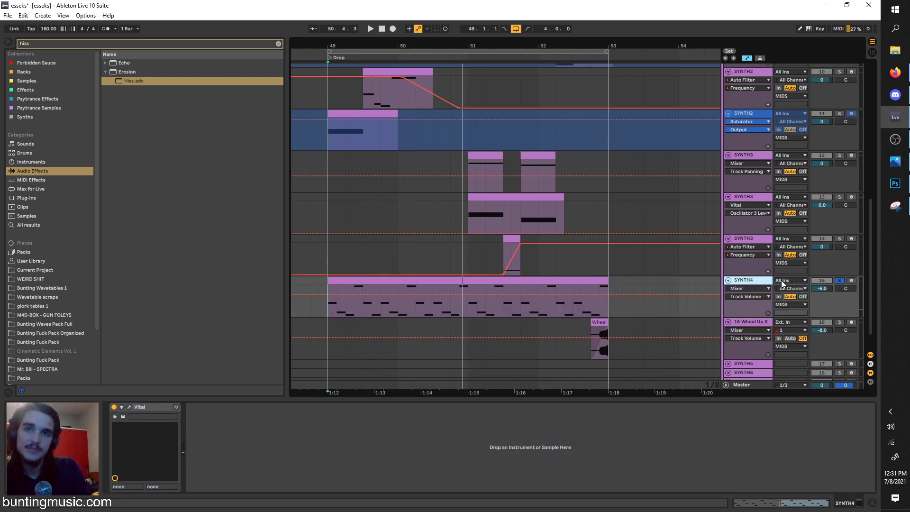
pyautogui.scroll(3, 503, 202)
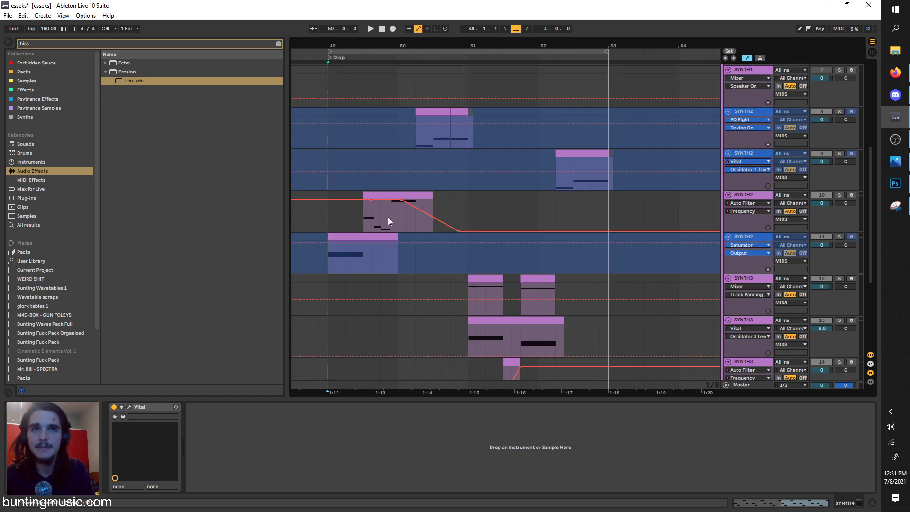
pyautogui.scroll(-3, 379, 241)
pyautogui.scroll(-1, 351, 296)
pyautogui.press('space')
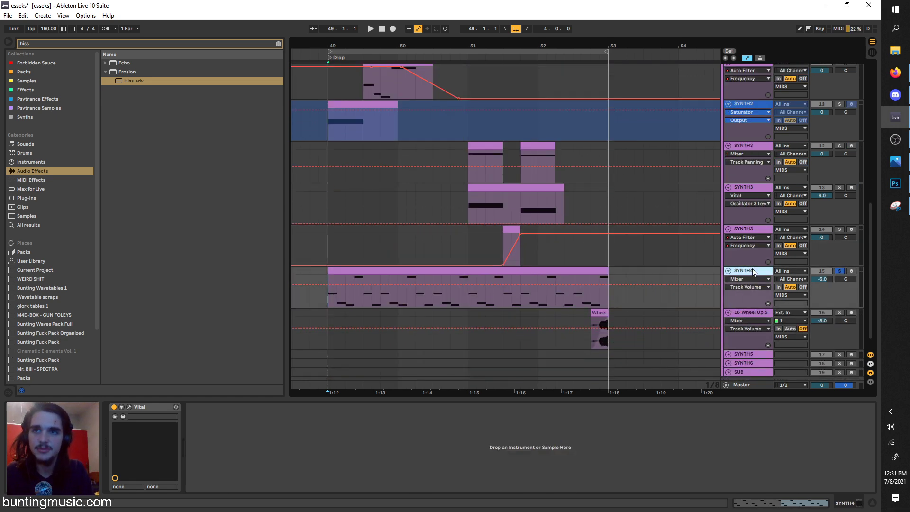
# Step: Open SYNTH4's Vital synth and reset it to the initialized preset
pyautogui.click(130, 407)
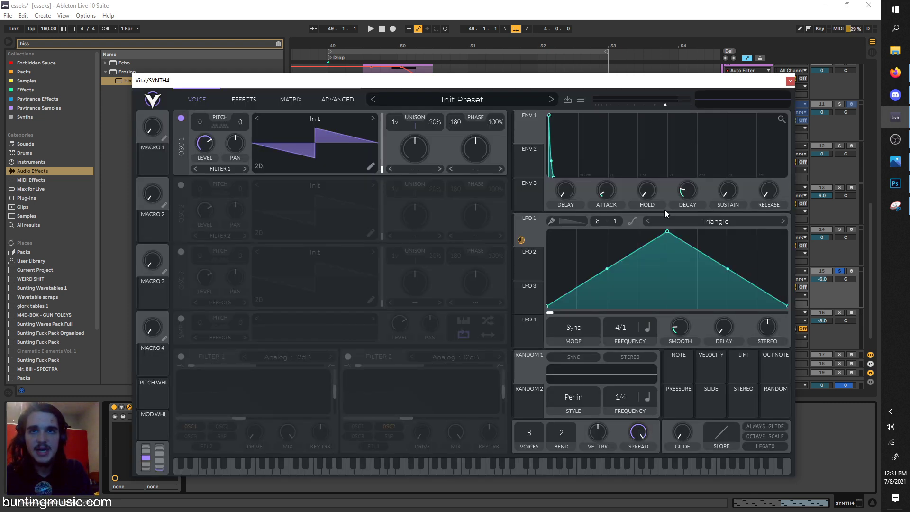
pyautogui.click(580, 100)
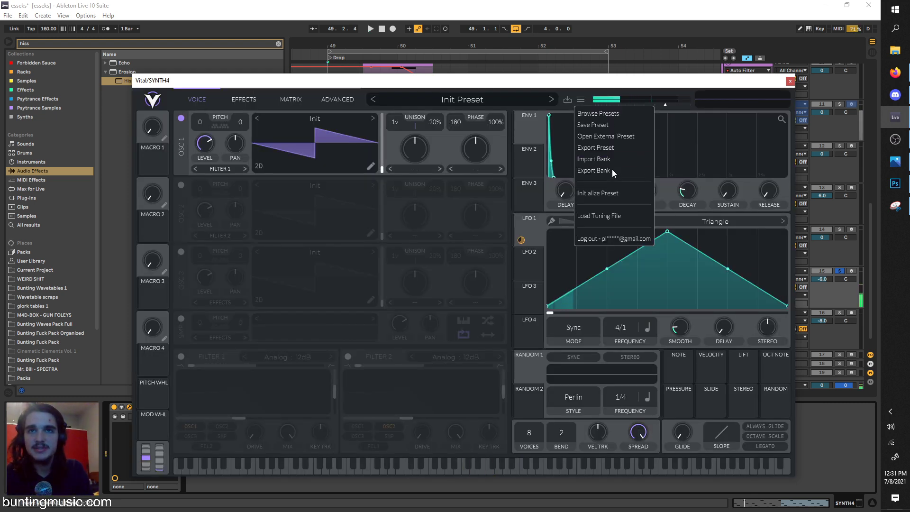
pyautogui.click(614, 193)
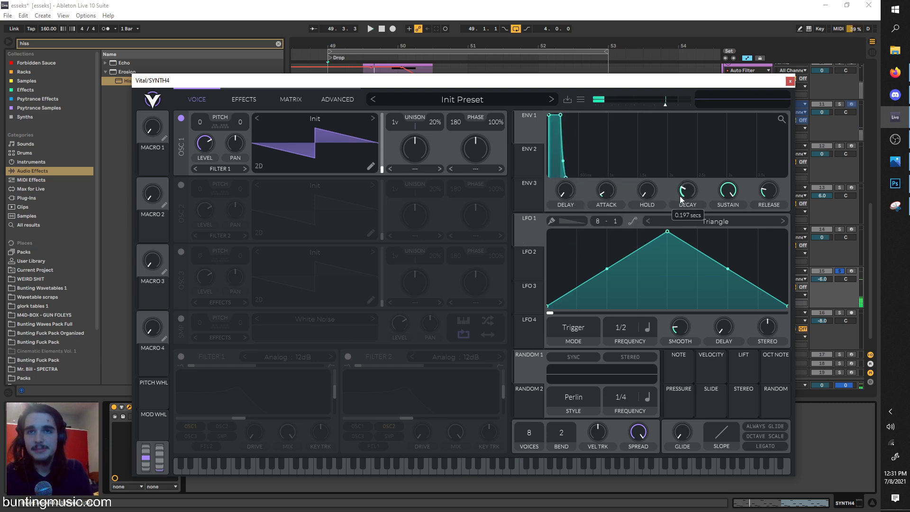
# Step: Play the part while trying different decay, sustain and release settings on envelope 1
pyautogui.scroll(-3, 687, 196)
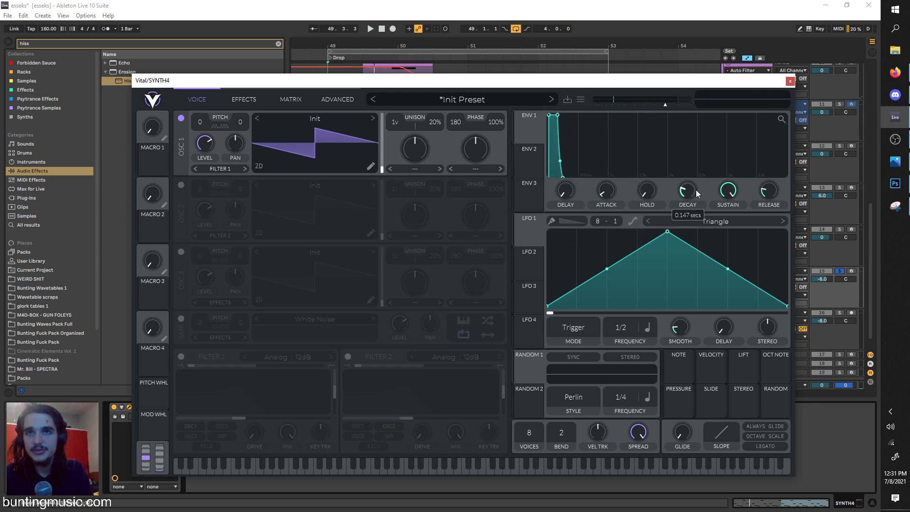
pyautogui.moveTo(728, 191); pyautogui.dragTo(692, 368)
pyautogui.scroll(-2, 687, 202)
pyautogui.press('space')
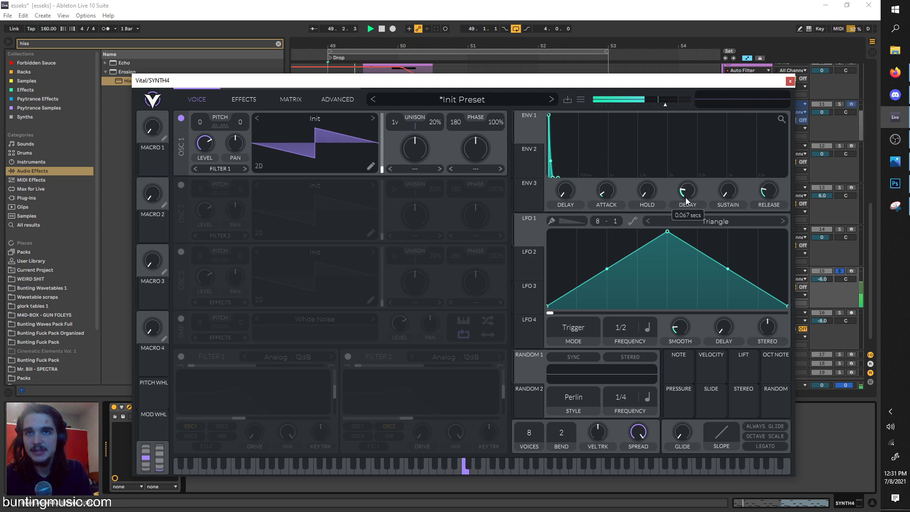
pyautogui.scroll(2, 692, 191)
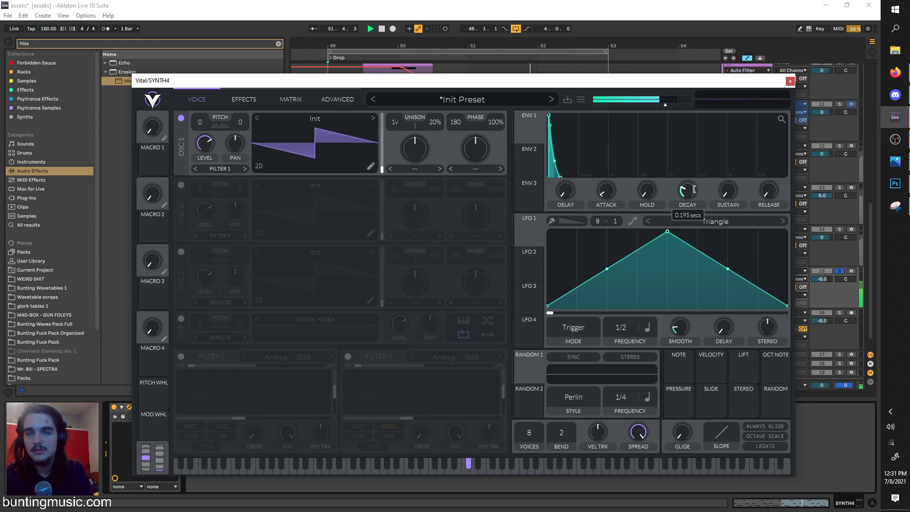
pyautogui.scroll(4, 728, 190)
pyautogui.scroll(3, 768, 190)
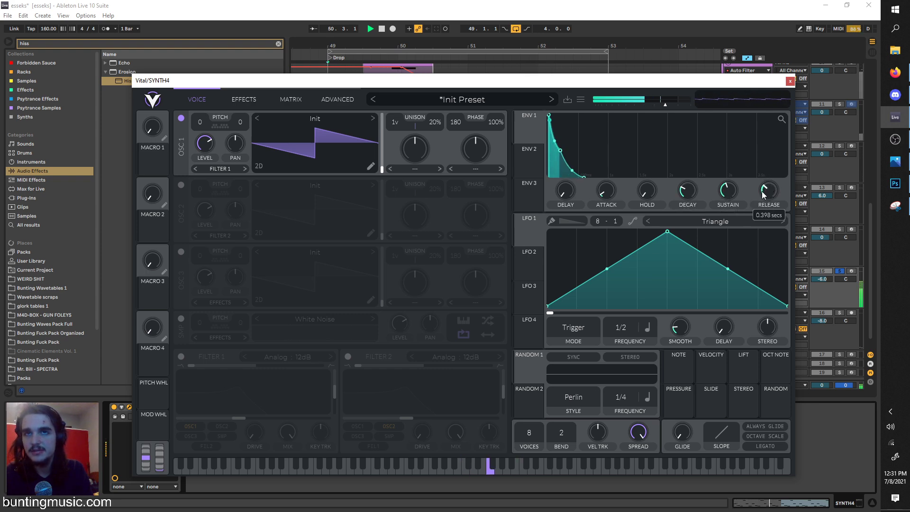
# Step: Load Basic Shapes into oscillator 1 at its saw frame, and set envelope 1 to zero sustain with a 0.081-second decay
pyautogui.click(327, 119)
pyautogui.click(554, 137)
pyautogui.click(658, 118)
pyautogui.press('space')
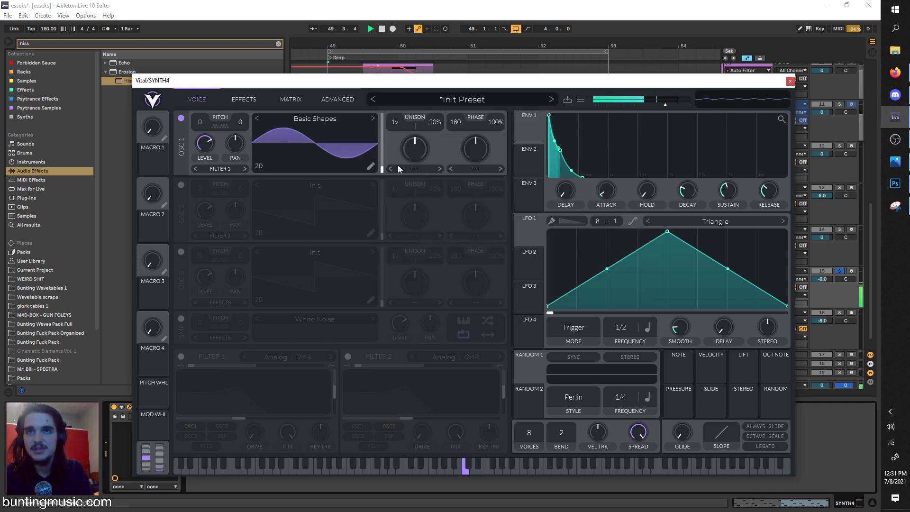
pyautogui.moveTo(382, 163); pyautogui.dragTo(384, 141)
pyautogui.moveTo(726, 191); pyautogui.dragTo(710, 280)
pyautogui.moveTo(694, 196); pyautogui.dragTo(692, 199)
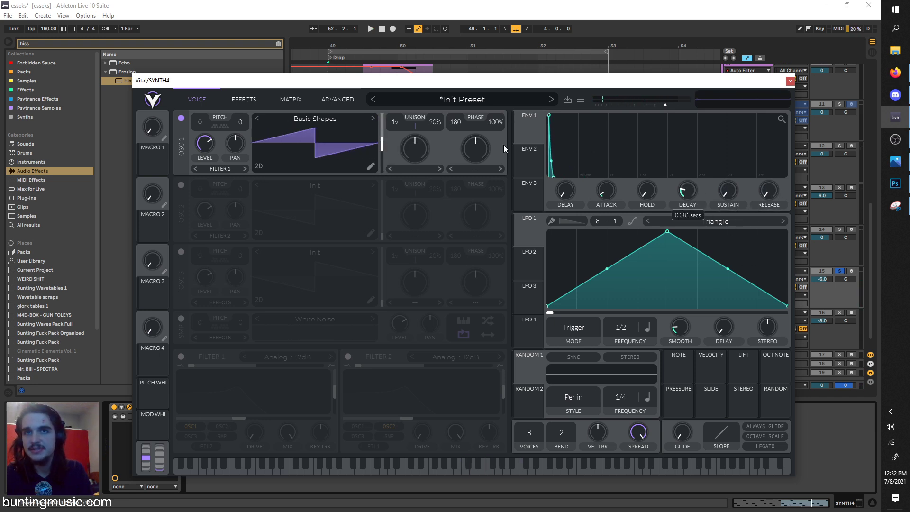
# Step: Enable the Reverb and Filter effects in Vital while the part plays
pyautogui.click(242, 99)
pyautogui.press('space')
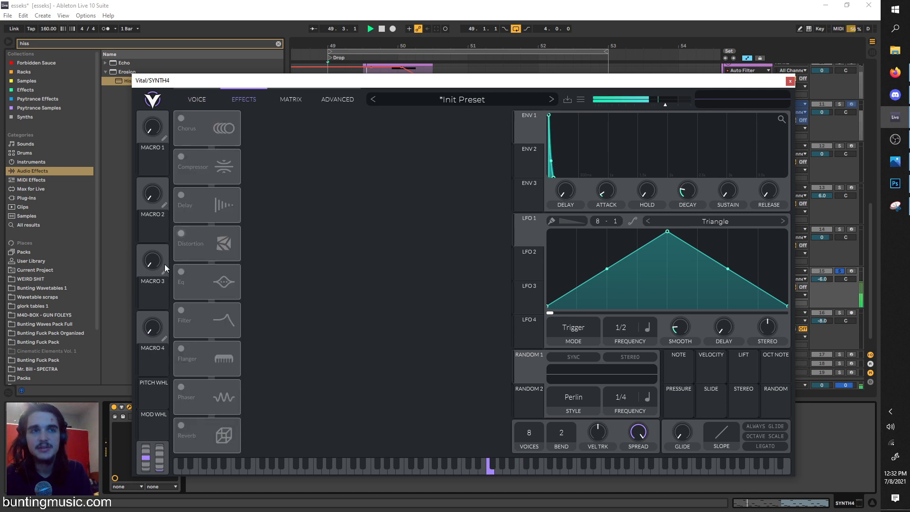
pyautogui.click(181, 426)
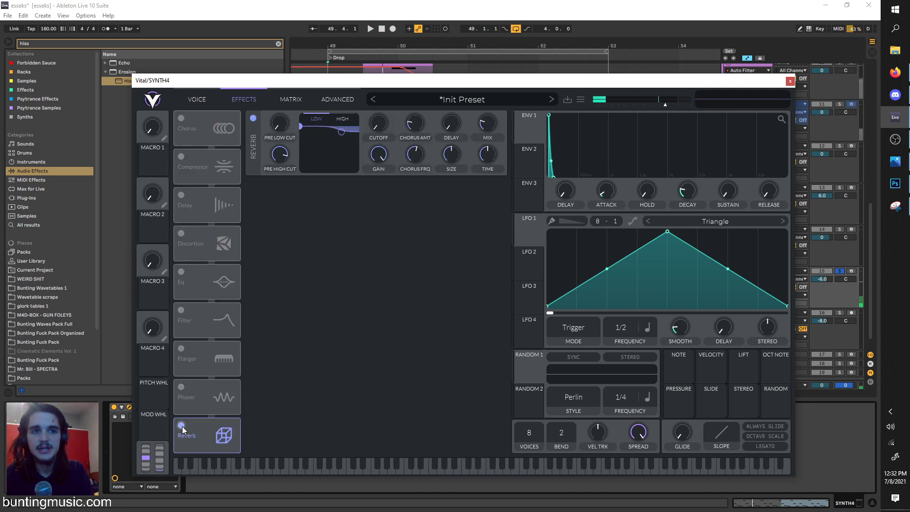
pyautogui.click(180, 310)
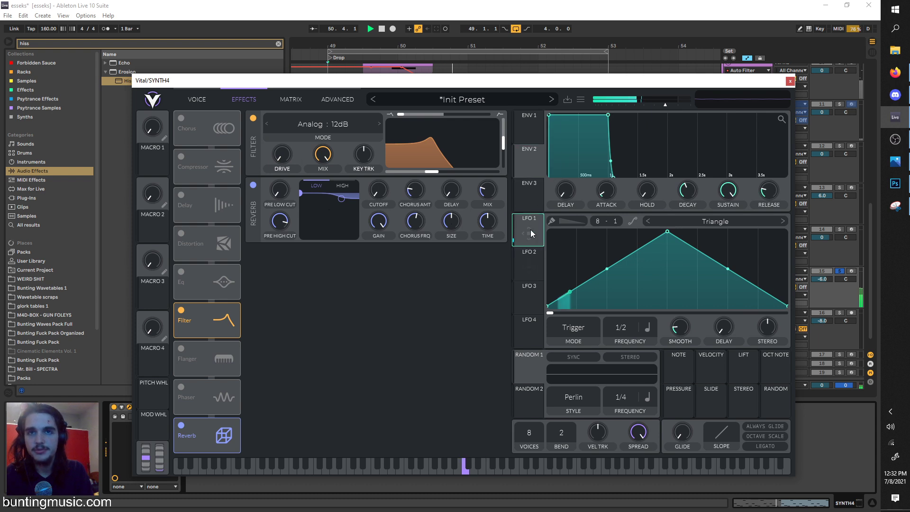
# Step: Modulate the effects filter's cutoff with LFO 1 in Sync mode at 2/1, and reduce the filter's resonance to minimum
pyautogui.moveTo(530, 231); pyautogui.dragTo(439, 171)
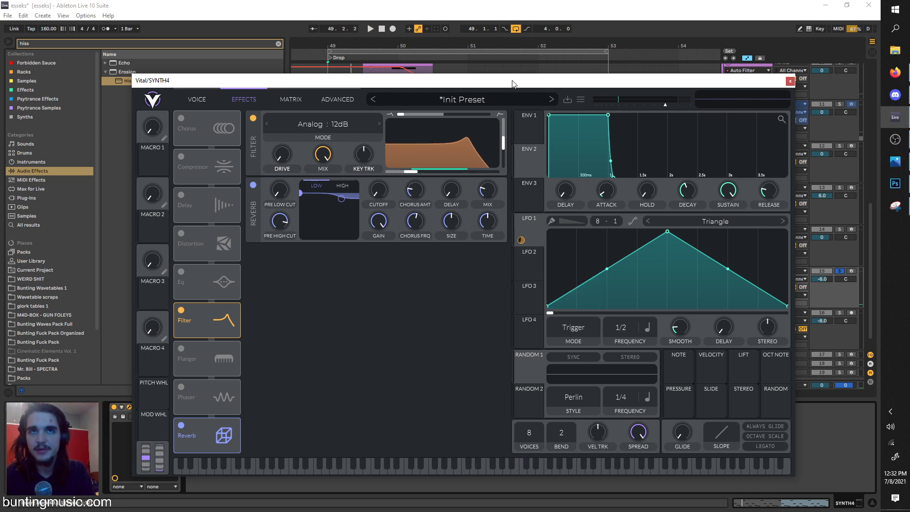
pyautogui.moveTo(514, 83); pyautogui.dragTo(495, 39)
pyautogui.click(564, 278)
pyautogui.click(562, 314)
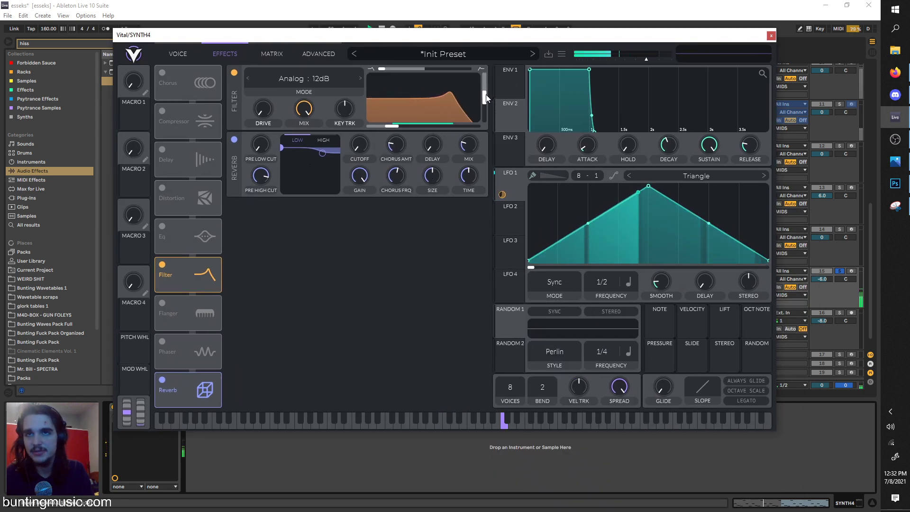
pyautogui.moveTo(485, 98); pyautogui.dragTo(485, 121)
pyautogui.moveTo(593, 273); pyautogui.dragTo(595, 305)
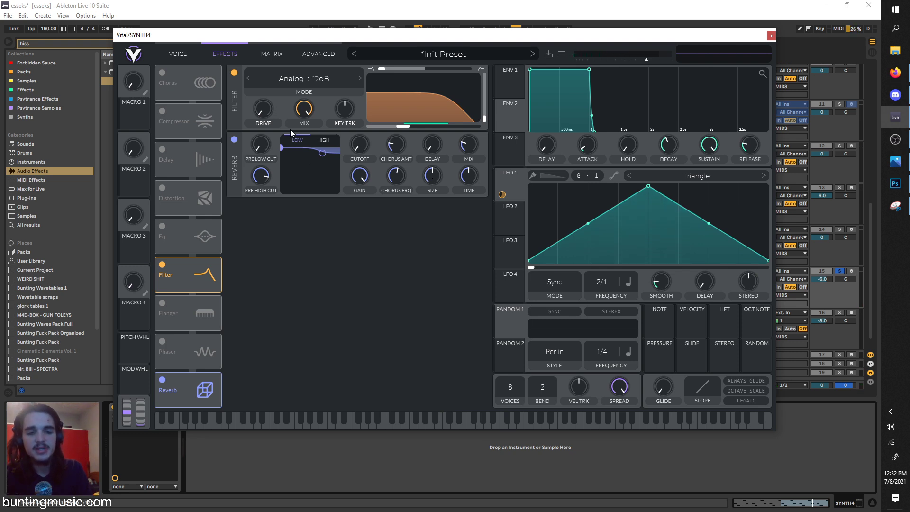
# Step: Review the SYNTH4 patch's oscillator and effects settings, and close Vital
pyautogui.click(191, 48)
pyautogui.click(206, 50)
pyautogui.click(187, 46)
pyautogui.click(209, 52)
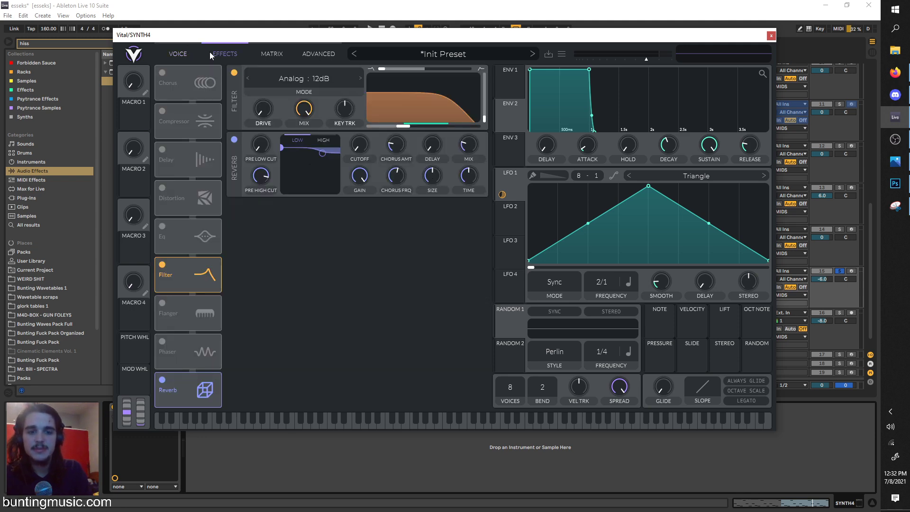
pyautogui.click(189, 45)
pyautogui.click(209, 48)
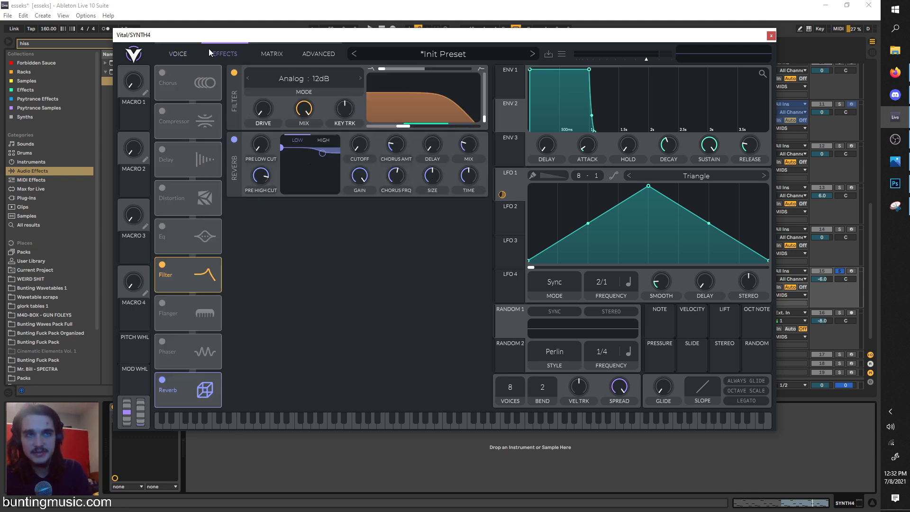
pyautogui.click(194, 50)
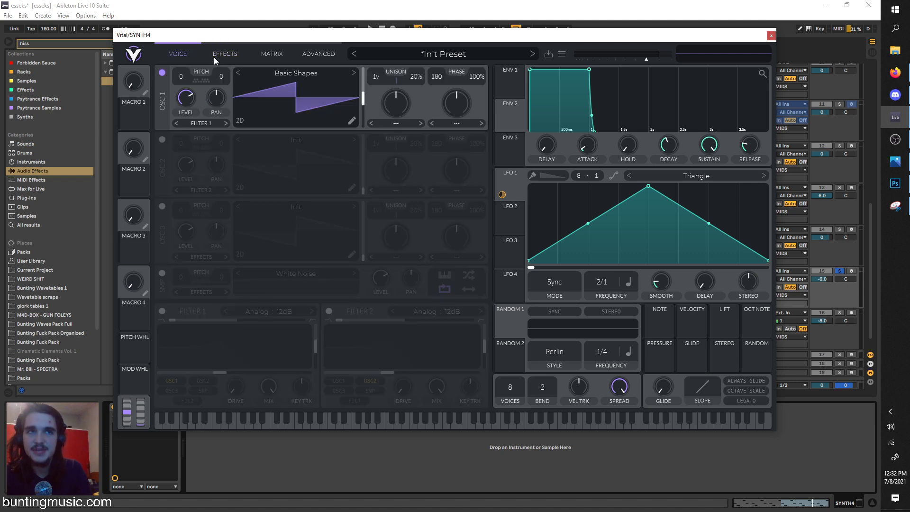
pyautogui.click(215, 56)
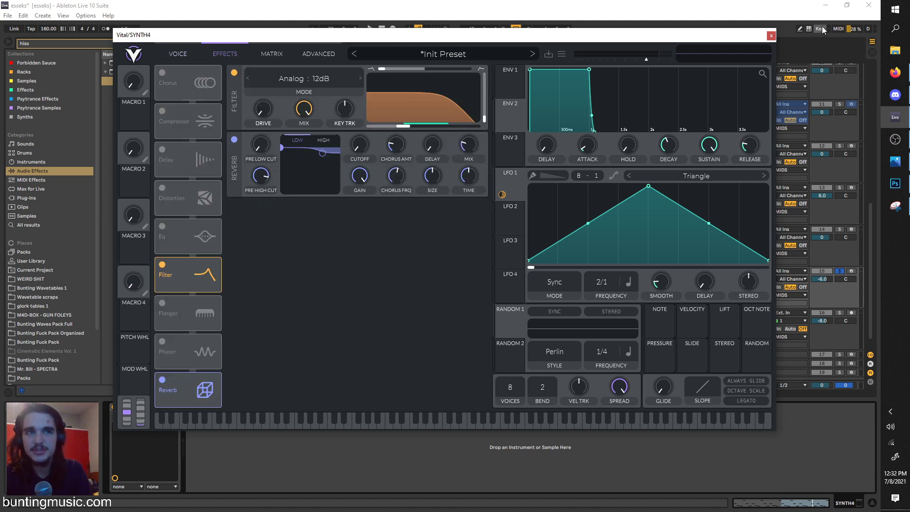
pyautogui.click(771, 35)
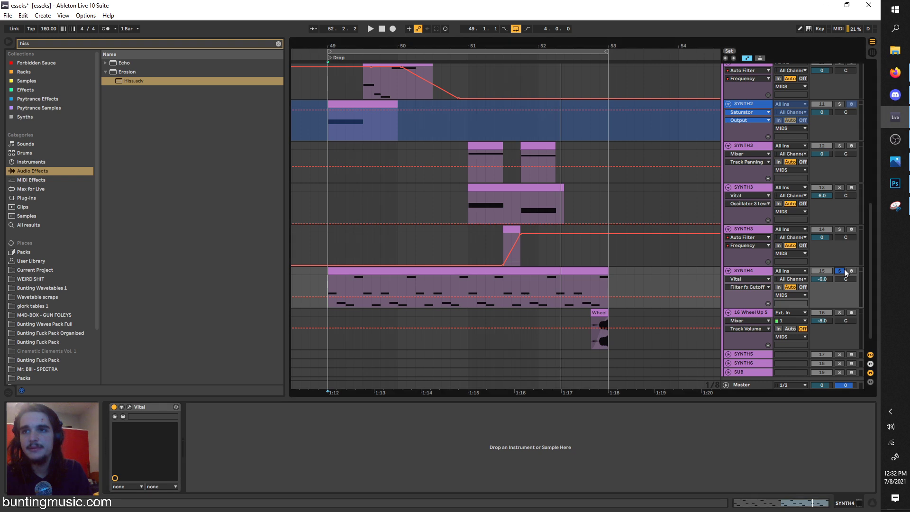
# Step: Solo track 16 instead of SYNTH4, hide the automation lanes, and play the Wheel Up Signal clip
pyautogui.click(590, 321)
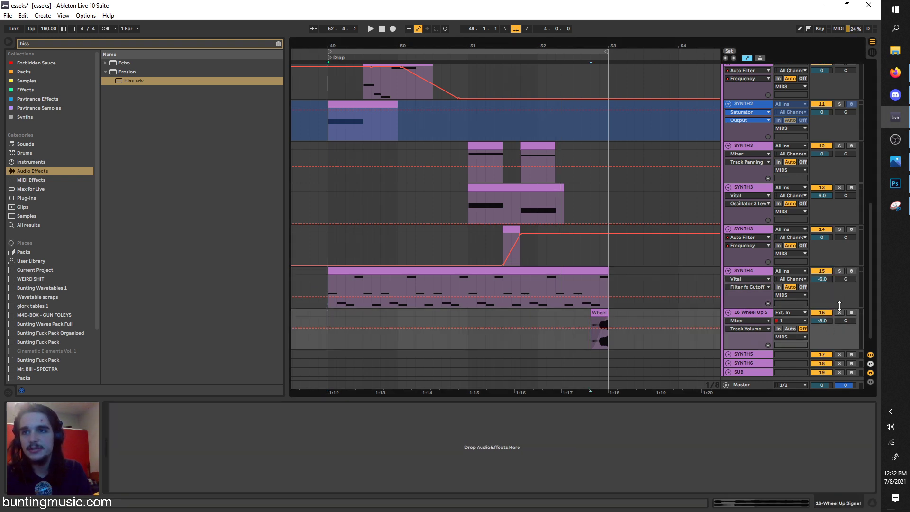
pyautogui.click(838, 306)
pyautogui.click(840, 312)
pyautogui.scroll(2, 678, 320)
pyautogui.press('space')
pyautogui.press('a')
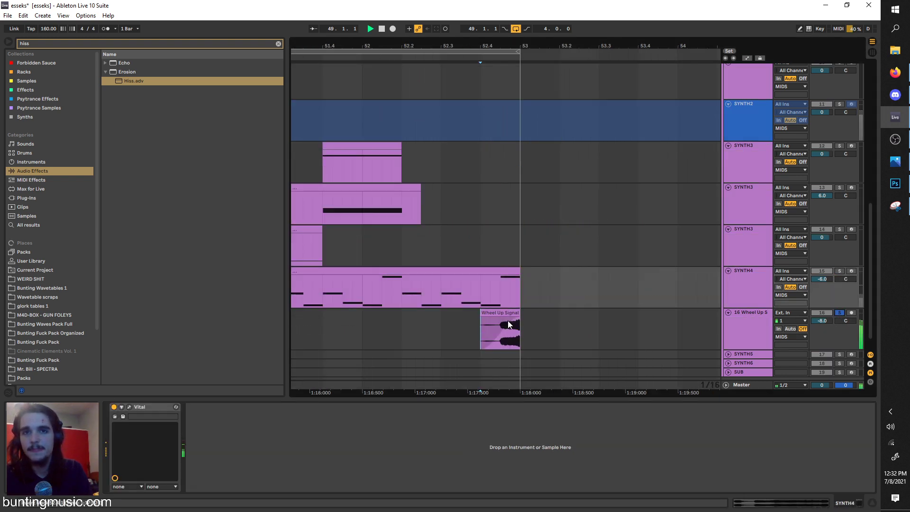
pyautogui.press('space')
# Step: Move the Wheel Up Signal clip to bar 51, extend it to reveal more of the sample, and play it
pyautogui.moveTo(517, 318)
pyautogui.mouseDown()
pyautogui.moveTo(365, 325)
pyautogui.moveTo(403, 317)
pyautogui.mouseUp()
pyautogui.scroll(-3, 489, 327)
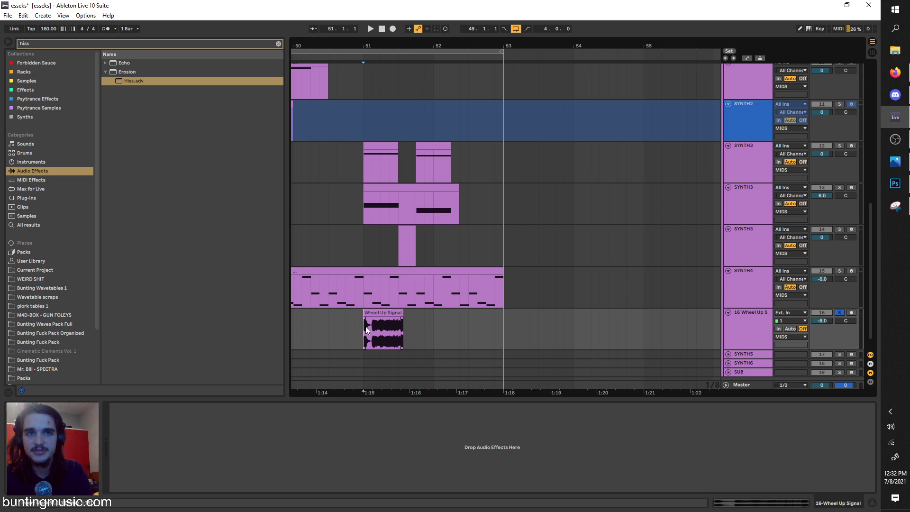
pyautogui.press('space')
pyautogui.scroll(3, 379, 317)
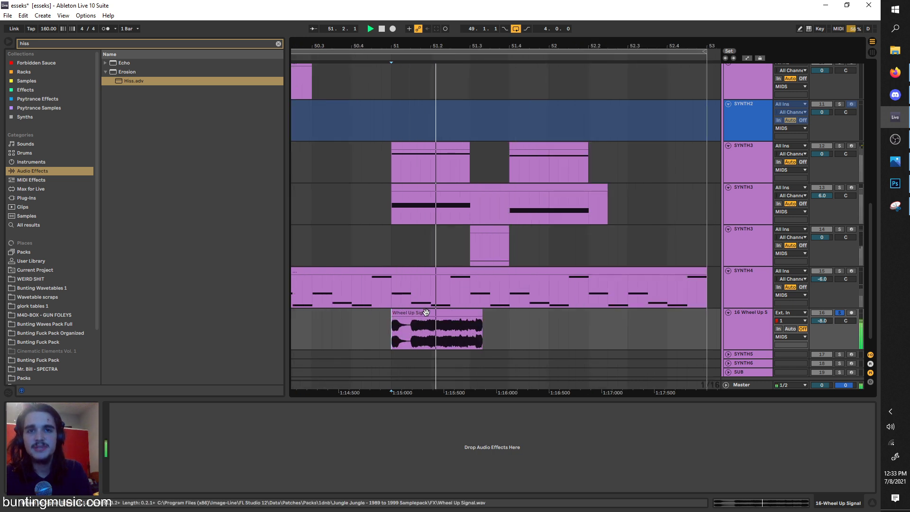
pyautogui.press('space')
# Step: Search all browser content for "WHEEL", and audition the Wheel Up Signal, Amen, Sub and 2 Bad samples
pyautogui.hotkey('ctrl', 'f')
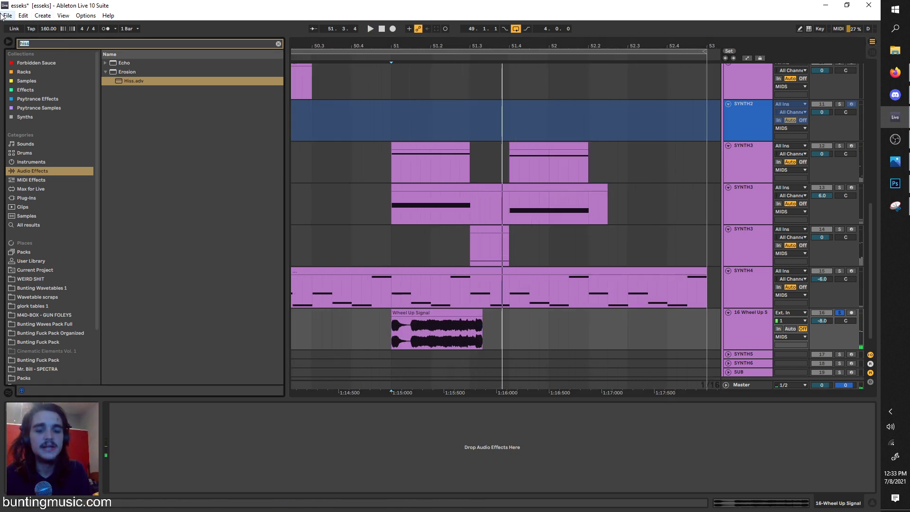
pyautogui.write('WHEEL')
pyautogui.click(65, 225)
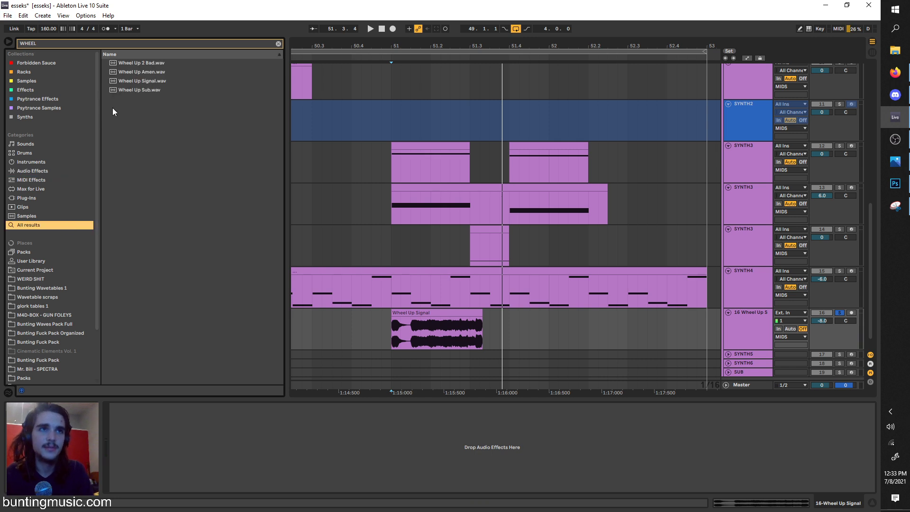
pyautogui.click(124, 82)
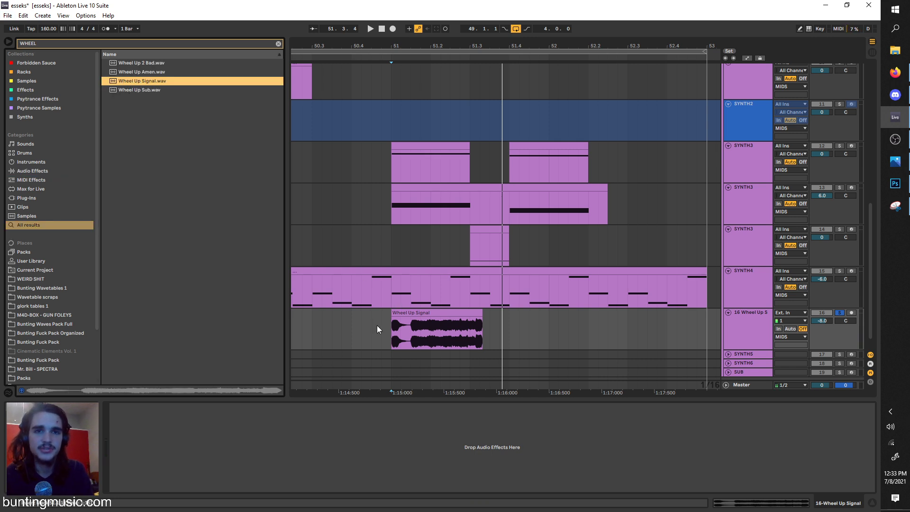
pyautogui.click(385, 346)
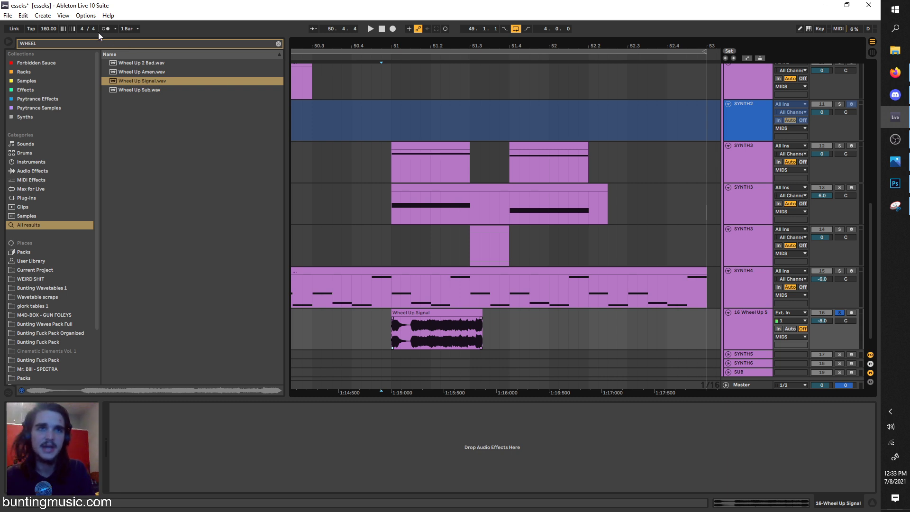
pyautogui.click(134, 80)
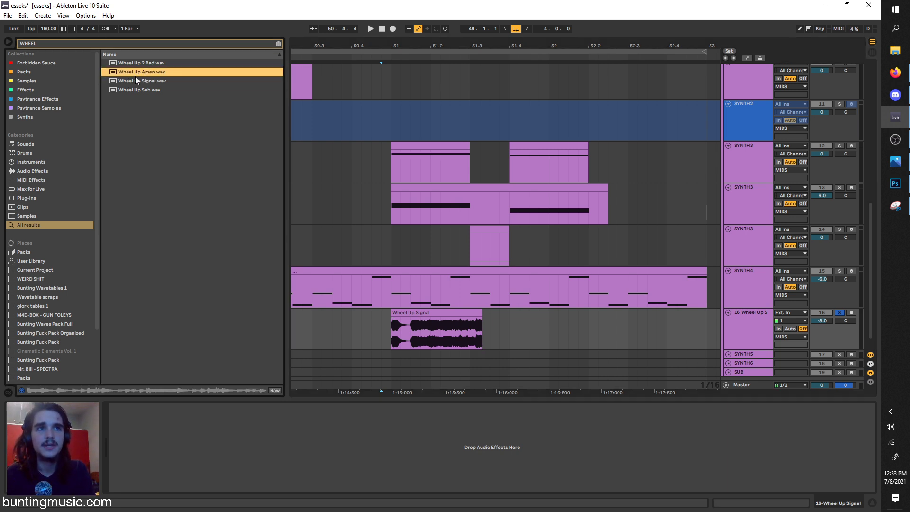
pyautogui.click(147, 90)
pyautogui.click(153, 63)
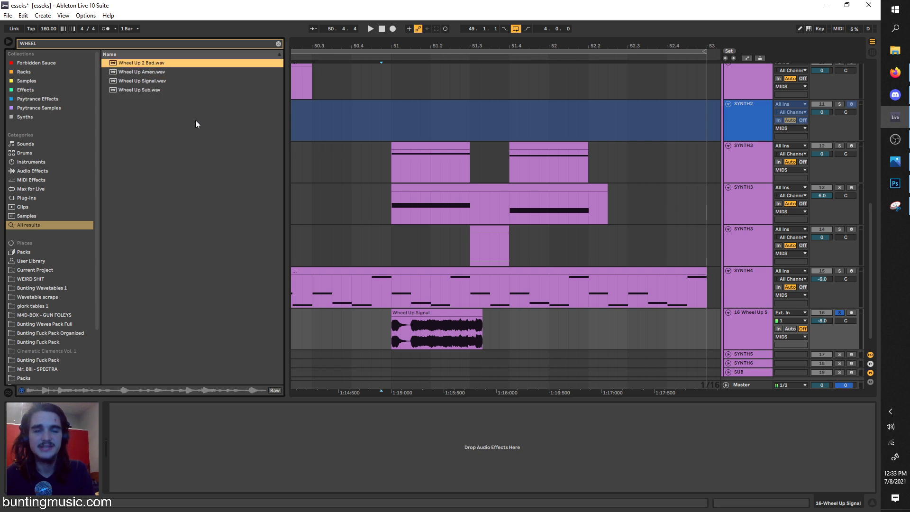
# Step: Replay the extended Wheel Up Signal clip, and move it back to 52.4, trimmed to end at bar 53
pyautogui.click(391, 323)
pyautogui.press('space')
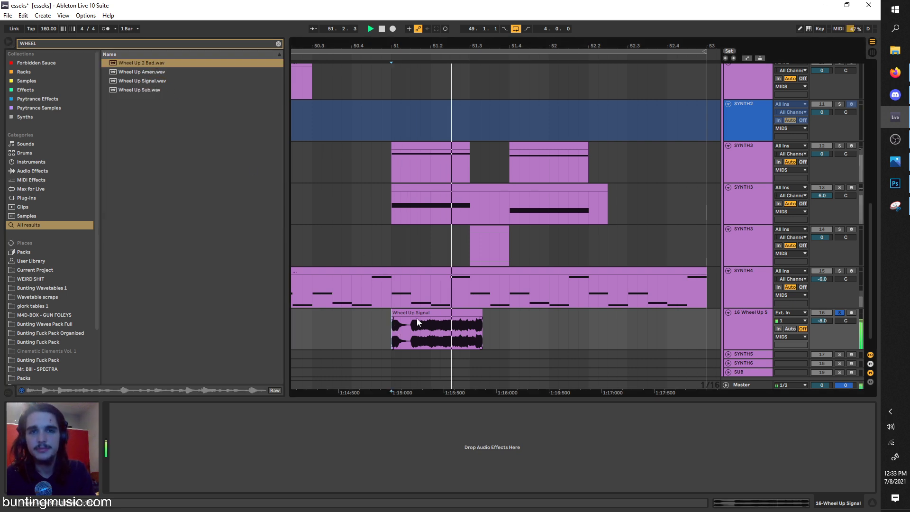
pyautogui.scroll(-3, 420, 320)
pyautogui.moveTo(417, 313); pyautogui.dragTo(522, 325)
pyautogui.scroll(3, 540, 332)
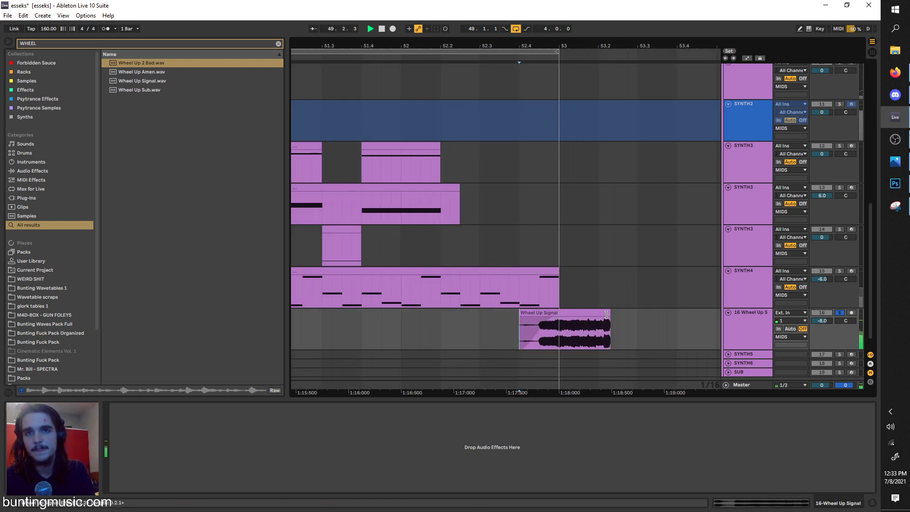
pyautogui.moveTo(606, 315); pyautogui.dragTo(559, 314)
pyautogui.scroll(-3, 350, 280)
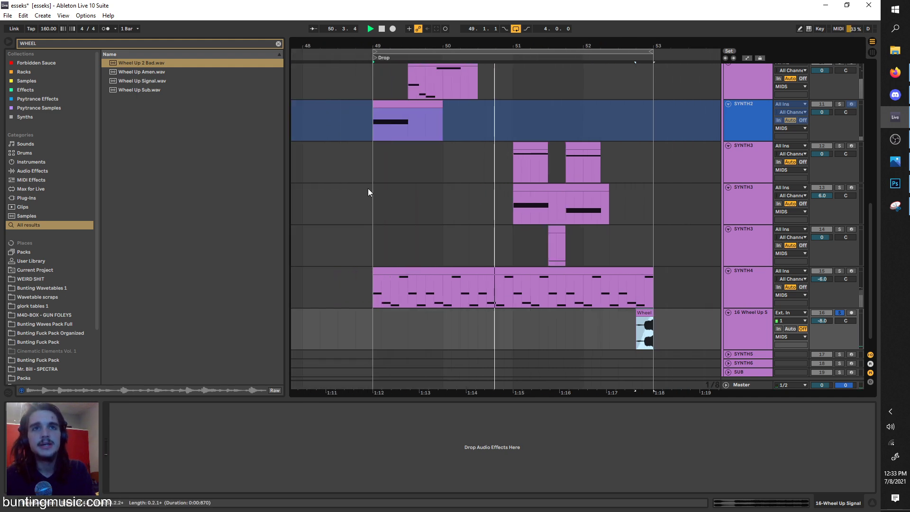
# Step: Stop playback with the start point at bar 49, and unsolo the Wheel Up Signal track 16
pyautogui.scroll(2, 373, 185)
pyautogui.click(370, 207)
pyautogui.scroll(7, 377, 220)
pyautogui.press('space')
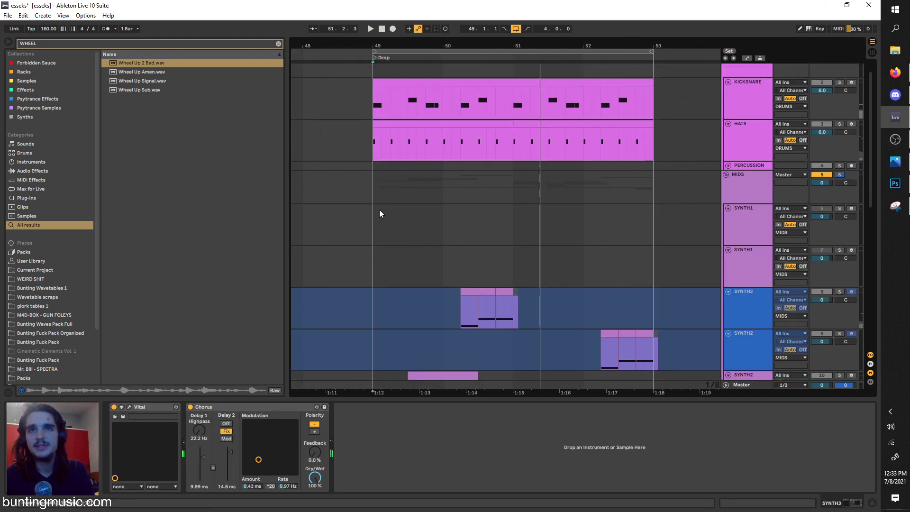
pyautogui.scroll(-10, 399, 217)
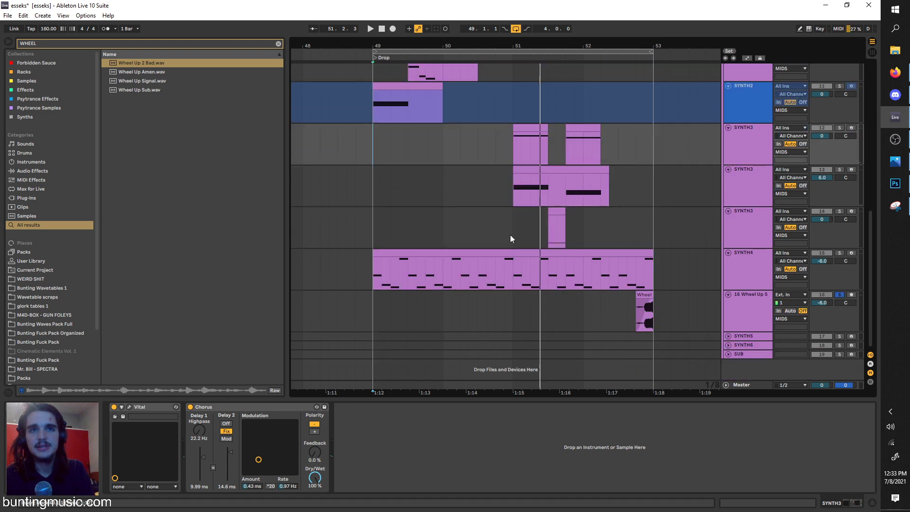
pyautogui.hscroll(2, 711, 298)
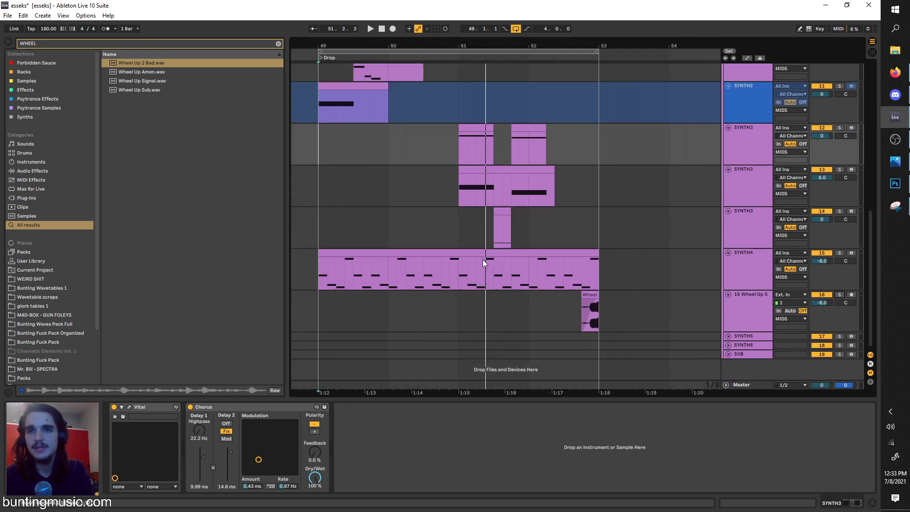
# Step: Unfreeze the SYNTH2 track 11, which holds the clip starting at bar 49
pyautogui.click(493, 229)
pyautogui.scroll(2, 460, 186)
pyautogui.click(460, 186)
pyautogui.scroll(3, 460, 185)
pyautogui.click(309, 207)
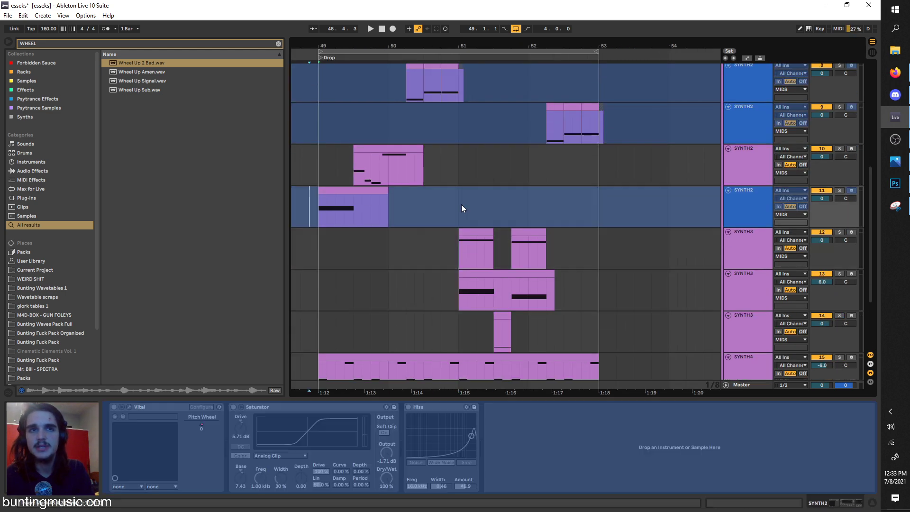
pyautogui.click(751, 201)
pyautogui.click(319, 206)
pyautogui.rightClick(740, 197)
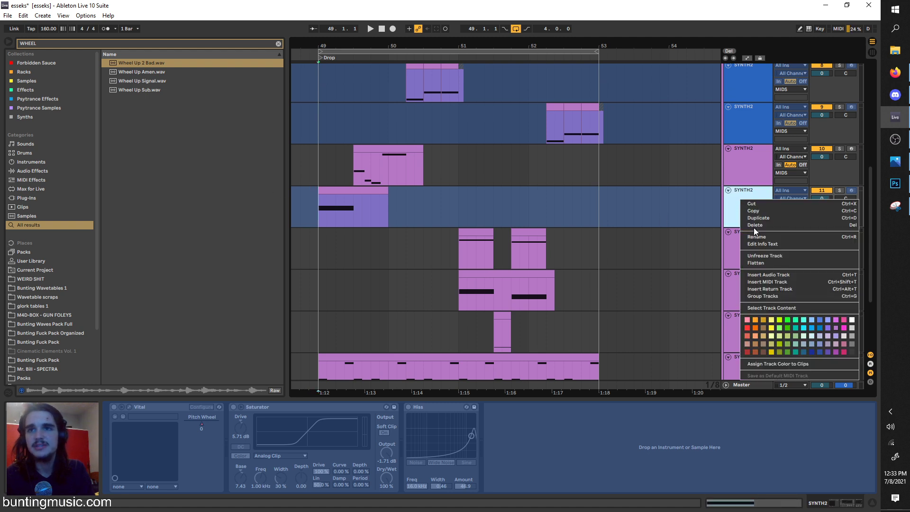
pyautogui.click(764, 255)
# Step: Solo SYNTH2 track 11 and play its clip from bar 49
pyautogui.click(839, 190)
pyautogui.press('space')
pyautogui.press('+')
pyautogui.press('+')
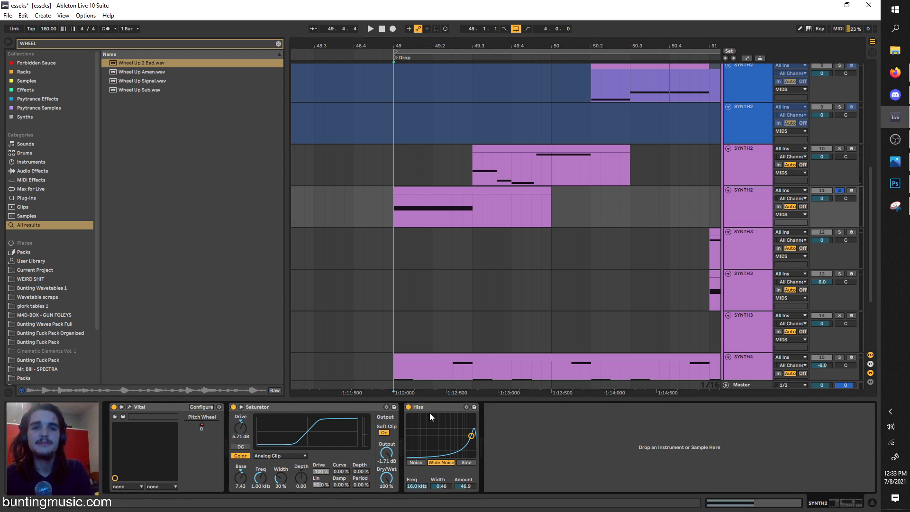
# Step: Compare the SYNTH2 sound with Saturator and Hiss bypassed and enabled, and raise the Hiss amount to 200
pyautogui.press('space')
pyautogui.press('space')
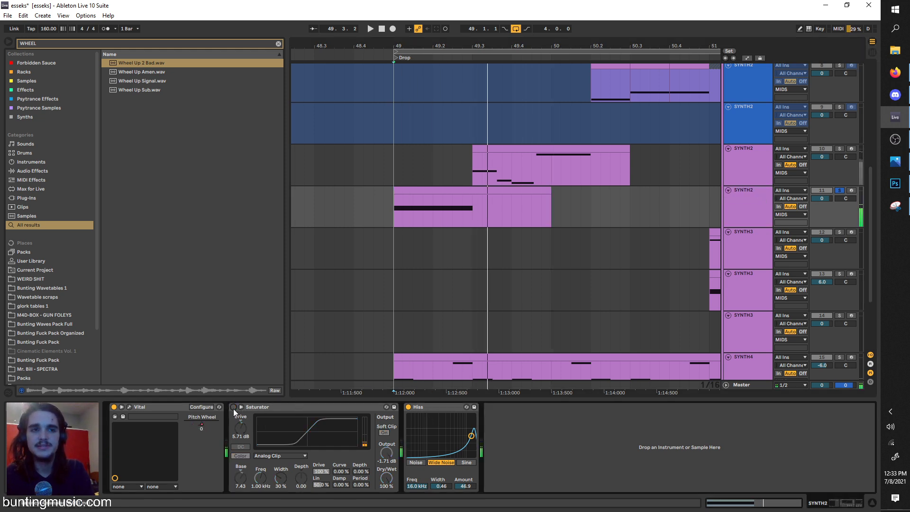
pyautogui.press('space')
pyautogui.click(408, 407)
pyautogui.press('space')
pyautogui.press('space')
pyautogui.click(407, 406)
pyautogui.press('space')
pyautogui.press('space')
pyautogui.press('space')
pyautogui.press('space')
pyautogui.press('space')
pyautogui.press('space')
# Step: Group Vital into an Instrument Rack, move Saturator and Hiss inside it, and show the rack's chain list
pyautogui.click(171, 406)
pyautogui.press('space')
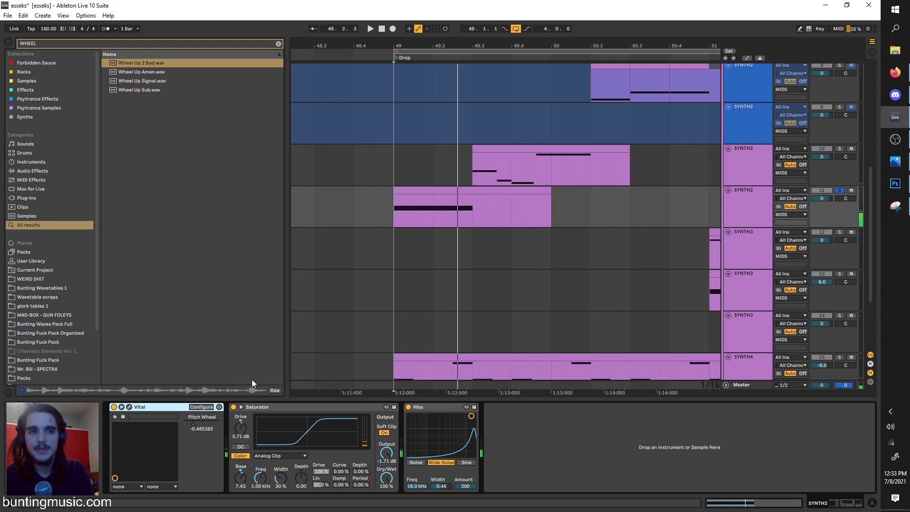
pyautogui.hotkey('ctrl', 'g')
pyautogui.moveTo(280, 408); pyautogui.dragTo(237, 439)
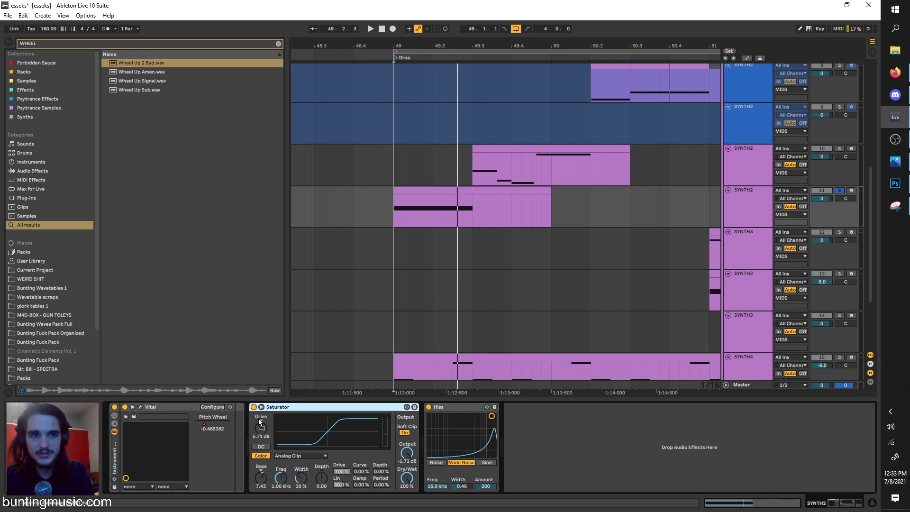
pyautogui.moveTo(453, 406); pyautogui.dragTo(399, 425)
pyautogui.click(114, 422)
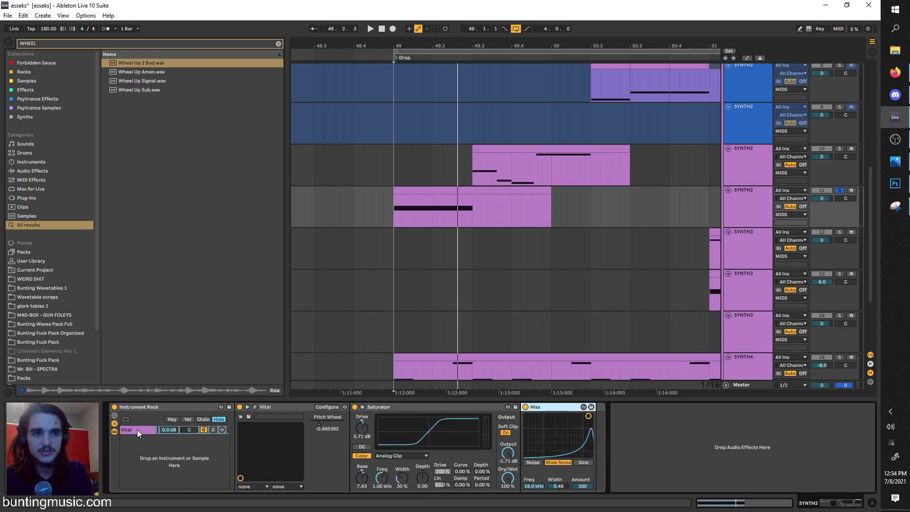
# Step: Duplicate the Vital chain in the Instrument Rack, select the second copy, and play the layered chains
pyautogui.click(137, 429)
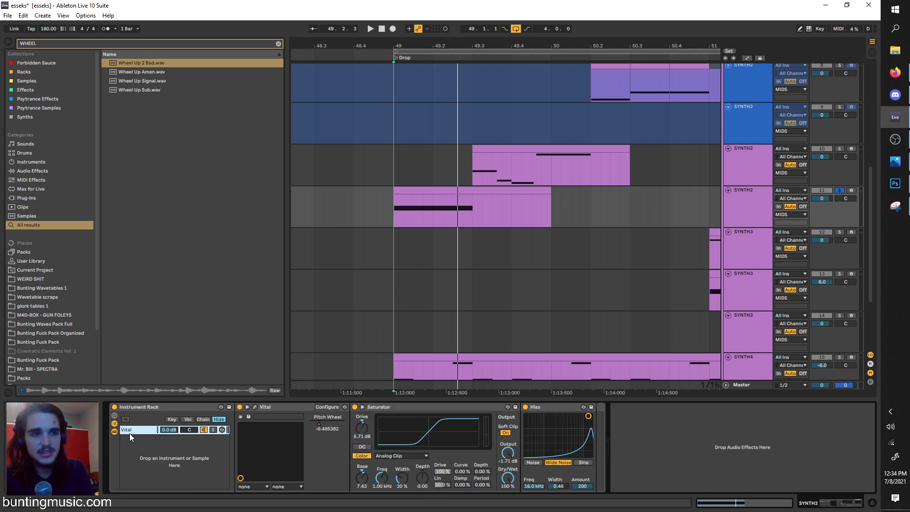
pyautogui.hotkey('ctrl', 'd')
pyautogui.click(143, 428)
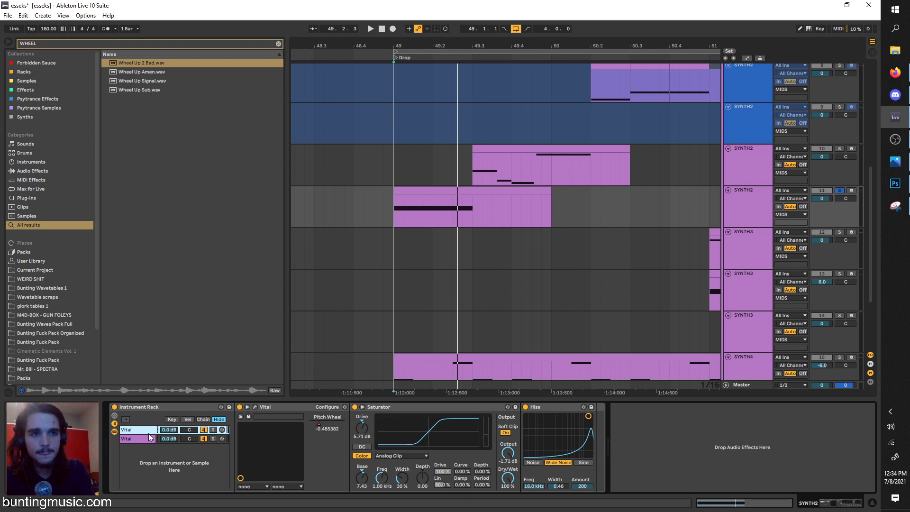
pyautogui.press('space')
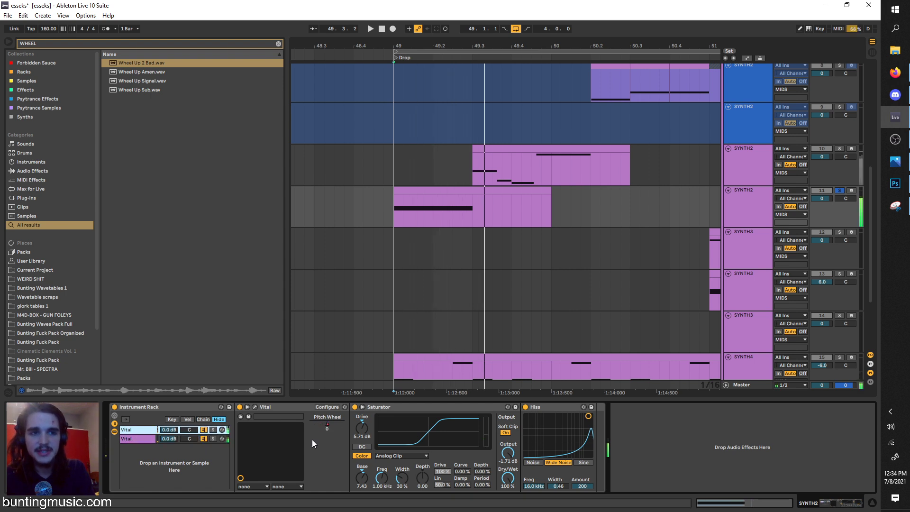
pyautogui.click(163, 438)
pyautogui.press('space')
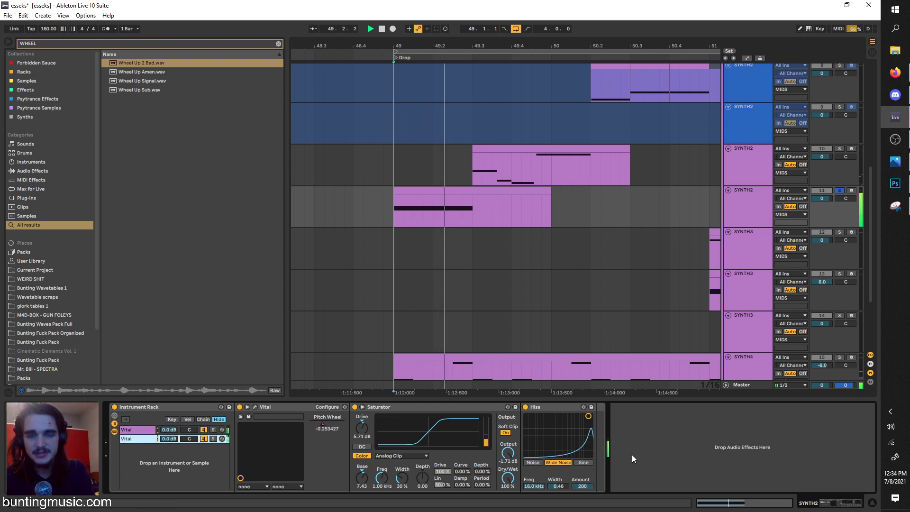
pyautogui.press('space')
# Step: Search the audio effects for "aut", add Auto Pan after Hiss in the second Vital chain, and set its phase to 0°
pyautogui.click(55, 44)
pyautogui.write('aut')
pyautogui.click(58, 171)
pyautogui.moveTo(128, 81); pyautogui.dragTo(608, 398)
pyautogui.moveTo(652, 456); pyautogui.dragTo(652, 493)
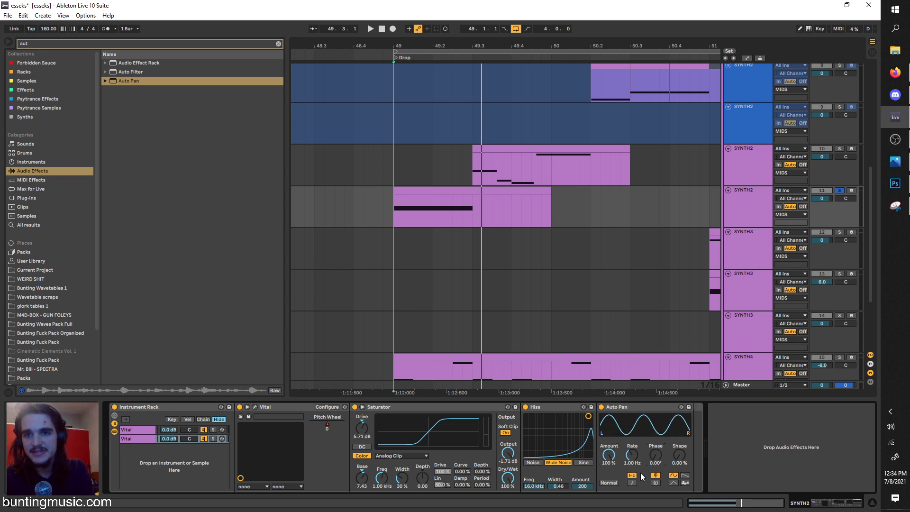
# Step: Raise the Auto Pan rate in the second Vital chain while auditioning the SYNTH2 clip
pyautogui.press('space')
pyautogui.moveTo(632, 454)
pyautogui.mouseDown()
pyautogui.moveTo(631, 425)
pyautogui.moveTo(632, 442)
pyautogui.mouseUp()
pyautogui.press('space')
pyautogui.press('space')
pyautogui.press('space')
# Step: Draw Auto Pan frequency automation on track 11 rising from bar 49 to 49.3, and play it
pyautogui.press('a')
pyautogui.click(394, 204)
pyautogui.moveTo(432, 205); pyautogui.dragTo(472, 199)
pyautogui.press('space')
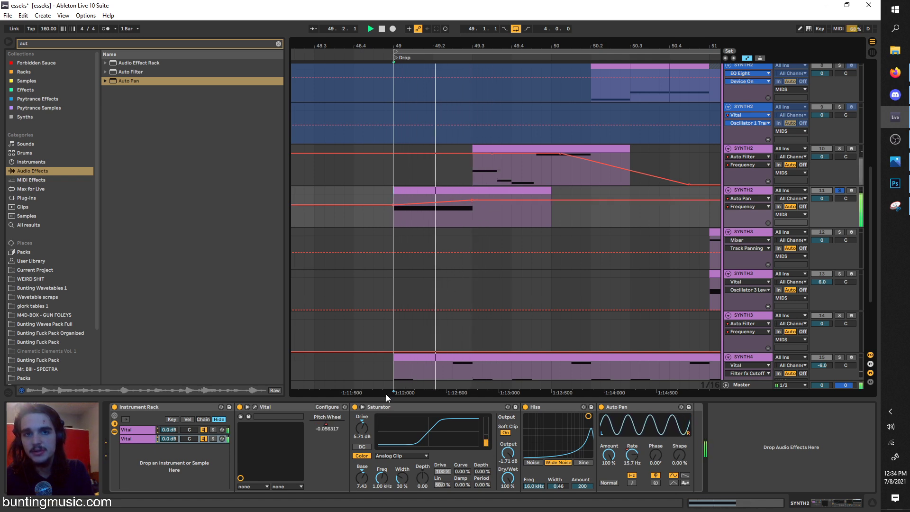
pyautogui.press('space')
# Step: Add EQ Eight after Auto Pan in the second Vital chain, set a low cut at 1.10 kHz, and audition it
pyautogui.hotkey('ctrl', 'f')
pyautogui.write('eq')
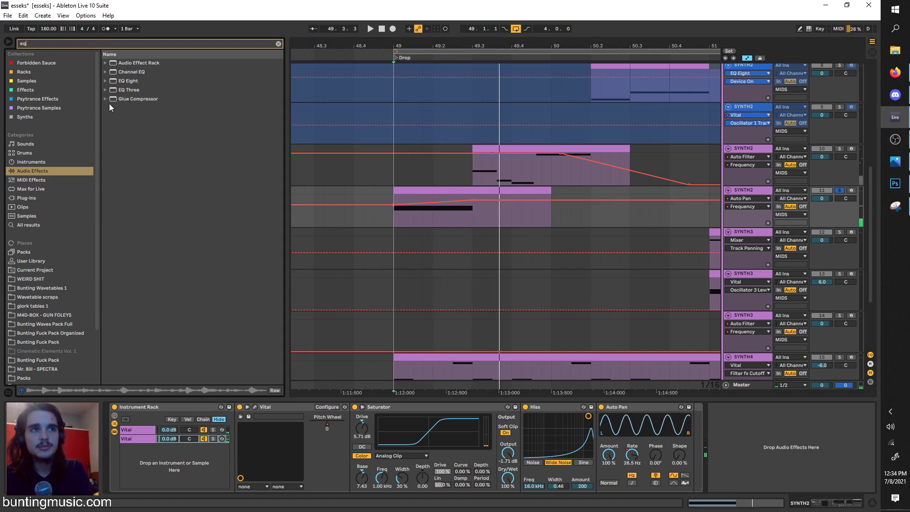
pyautogui.moveTo(118, 83); pyautogui.dragTo(778, 449)
pyautogui.click(677, 483)
pyautogui.press('space')
pyautogui.click(680, 480)
pyautogui.click(680, 423)
pyautogui.press('space')
pyautogui.press('space')
pyautogui.press('space')
pyautogui.press('space')
# Step: Bypass Saturator in the second Vital chain and Hiss in the first, and play the two layers
pyautogui.click(306, 406)
pyautogui.press('space')
pyautogui.scroll(1, 164, 433)
pyautogui.click(148, 431)
pyautogui.press('space')
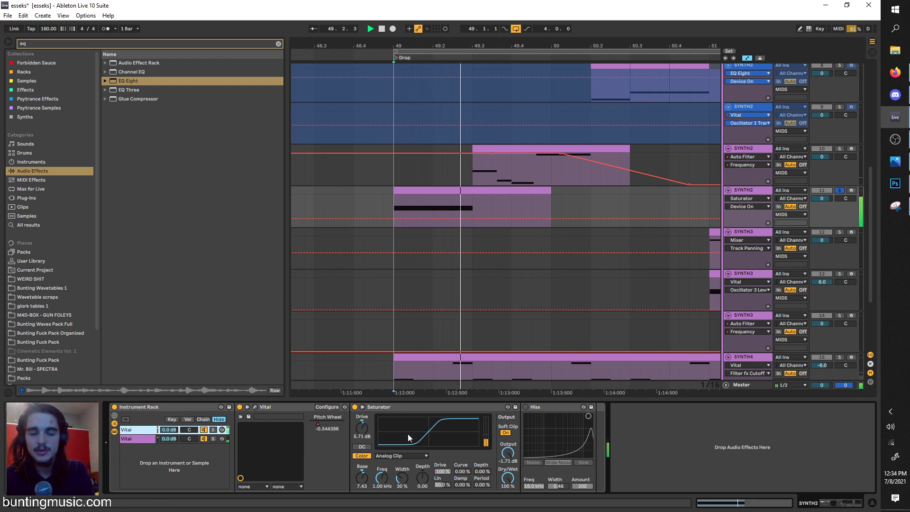
pyautogui.hotkey('ctrl', 'y')
pyautogui.hotkey('ctrl', 'y')
pyautogui.hotkey('ctrl', 'y')
pyautogui.hotkey('ctrl', 'y')
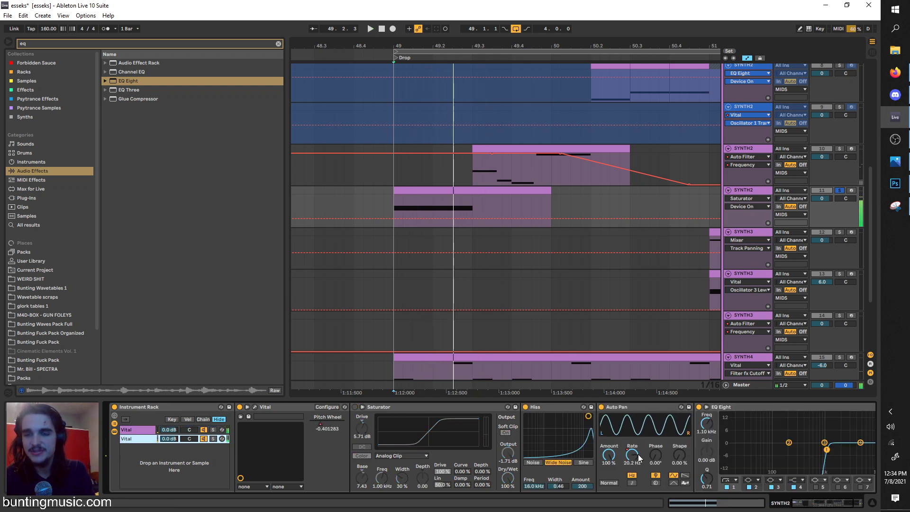
# Step: Show the Auto Pan amount automation on track 11, draw a ramp rising from bar 49 to 49.3, and play it
pyautogui.click(633, 454)
pyautogui.scroll(-1, 633, 455)
pyautogui.click(551, 457)
pyautogui.click(394, 226)
pyautogui.click(531, 194)
pyautogui.moveTo(531, 194); pyautogui.dragTo(472, 194)
pyautogui.press('space')
pyautogui.press('space')
pyautogui.press('space')
pyautogui.press('space')
# Step: Lower the start of the Auto Pan amount ramp to 0% at bar 49
pyautogui.scroll(-3, 452, 217)
pyautogui.press('space')
pyautogui.scroll(5, 425, 227)
pyautogui.scroll(-1, 424, 226)
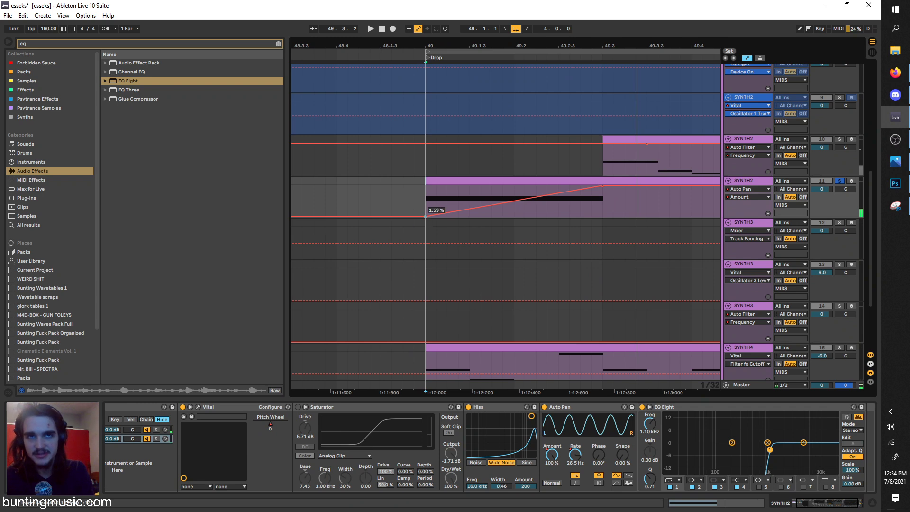
pyautogui.scroll(-2, 425, 206)
pyautogui.moveTo(433, 216); pyautogui.dragTo(425, 216)
pyautogui.click(424, 200)
# Step: Review the synth tracks across the drop, and show the MIDS group's effect chain
pyautogui.scroll(-1, 424, 199)
pyautogui.scroll(-2, 424, 201)
pyautogui.scroll(-2, 424, 201)
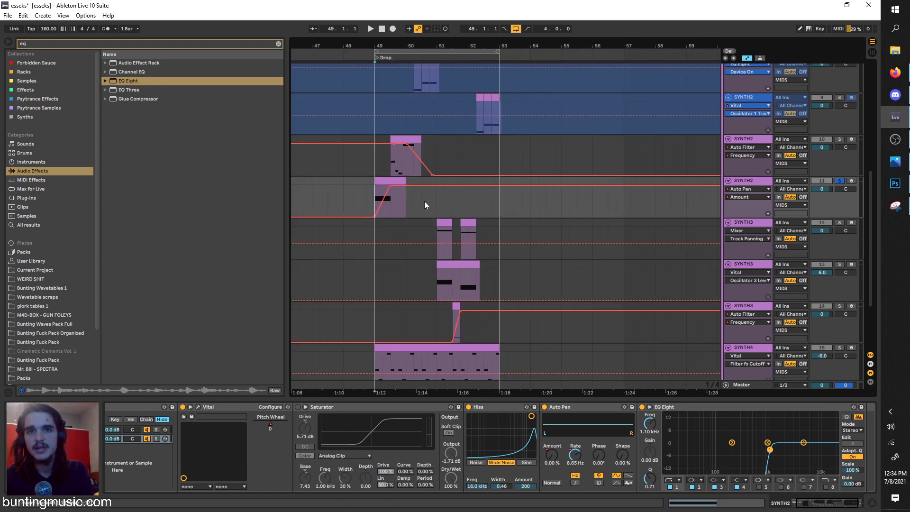
pyautogui.scroll(-3, 421, 217)
pyautogui.scroll(3, 388, 216)
pyautogui.scroll(3, 387, 216)
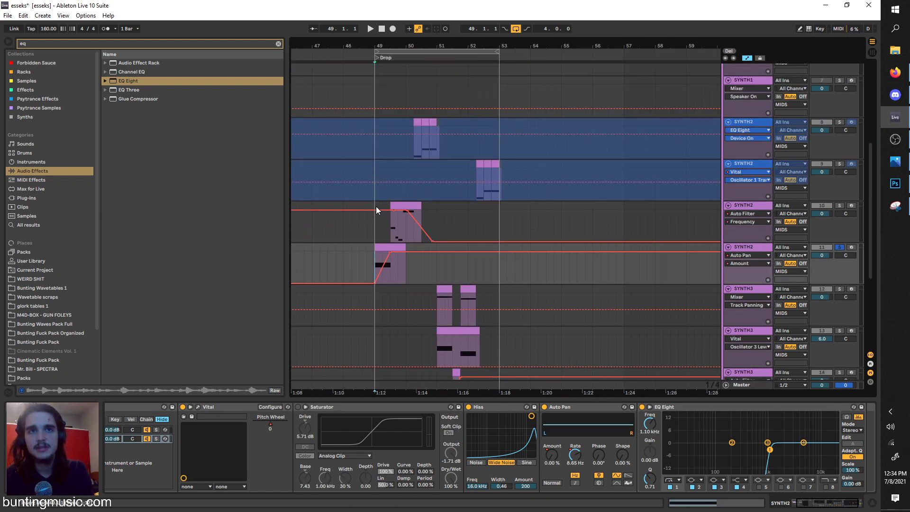
pyautogui.click(376, 195)
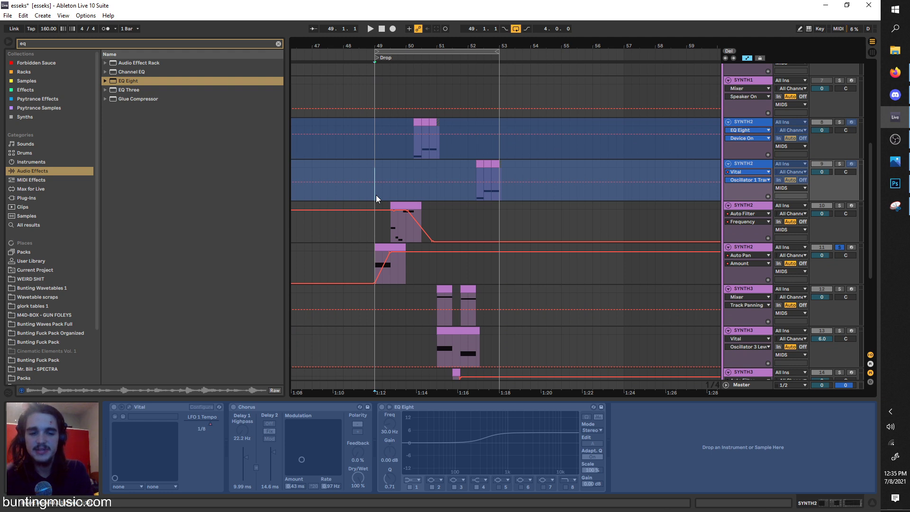
pyautogui.scroll(2, 377, 199)
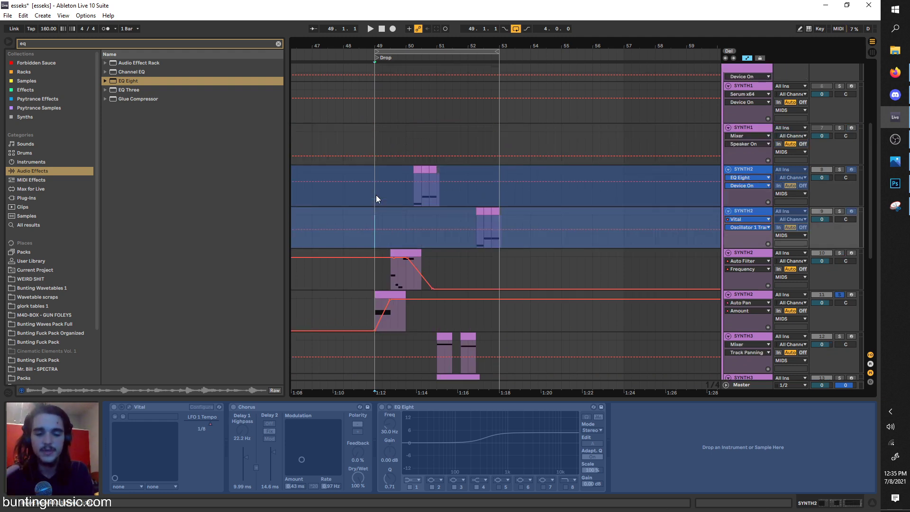
pyautogui.scroll(5, 482, 139)
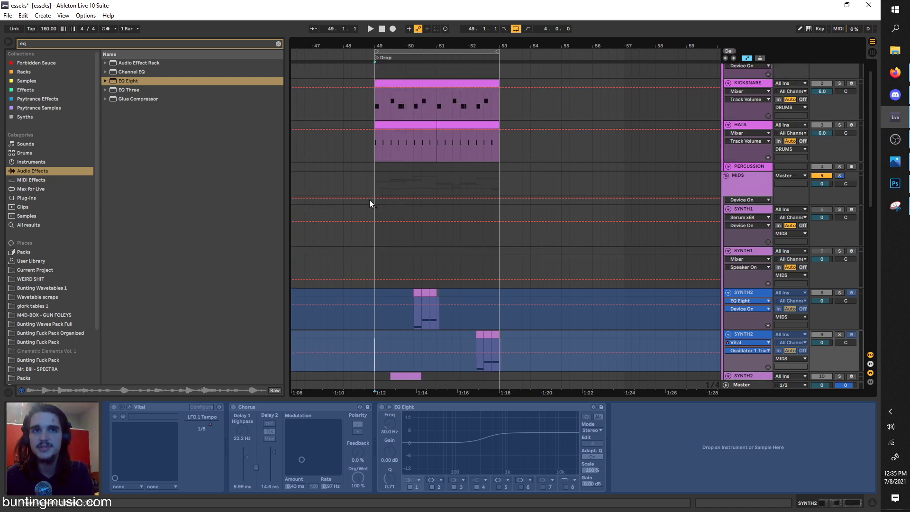
pyautogui.click(378, 183)
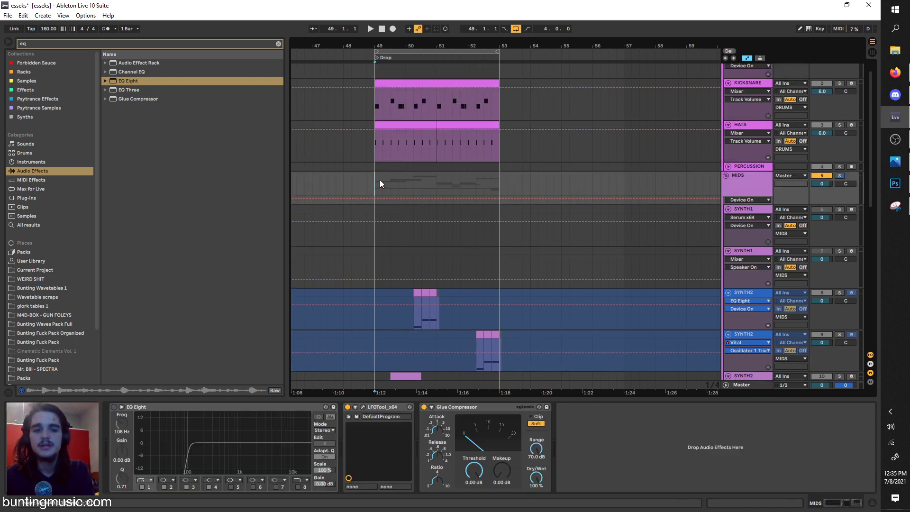